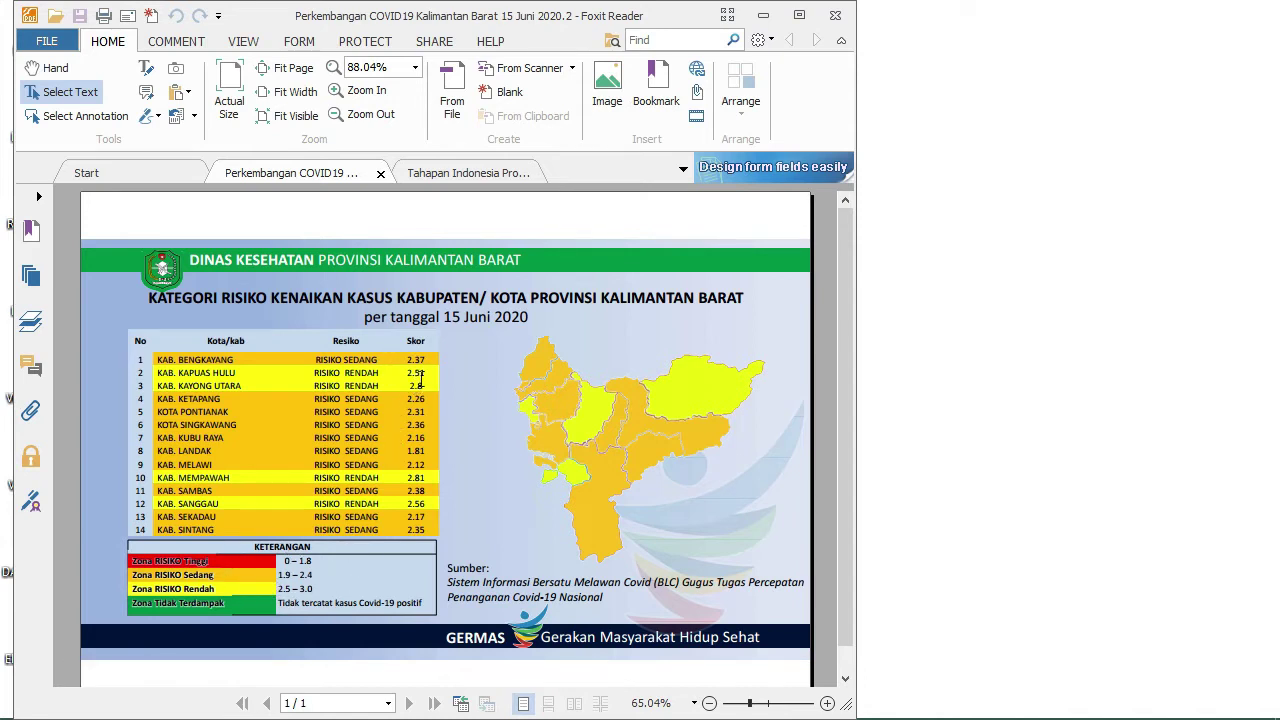
- Switch to the Tahapan Indonesia Produktif document and read the public health indicator list on page 8
{"action": "left_click", "coordinate": [470, 174]}
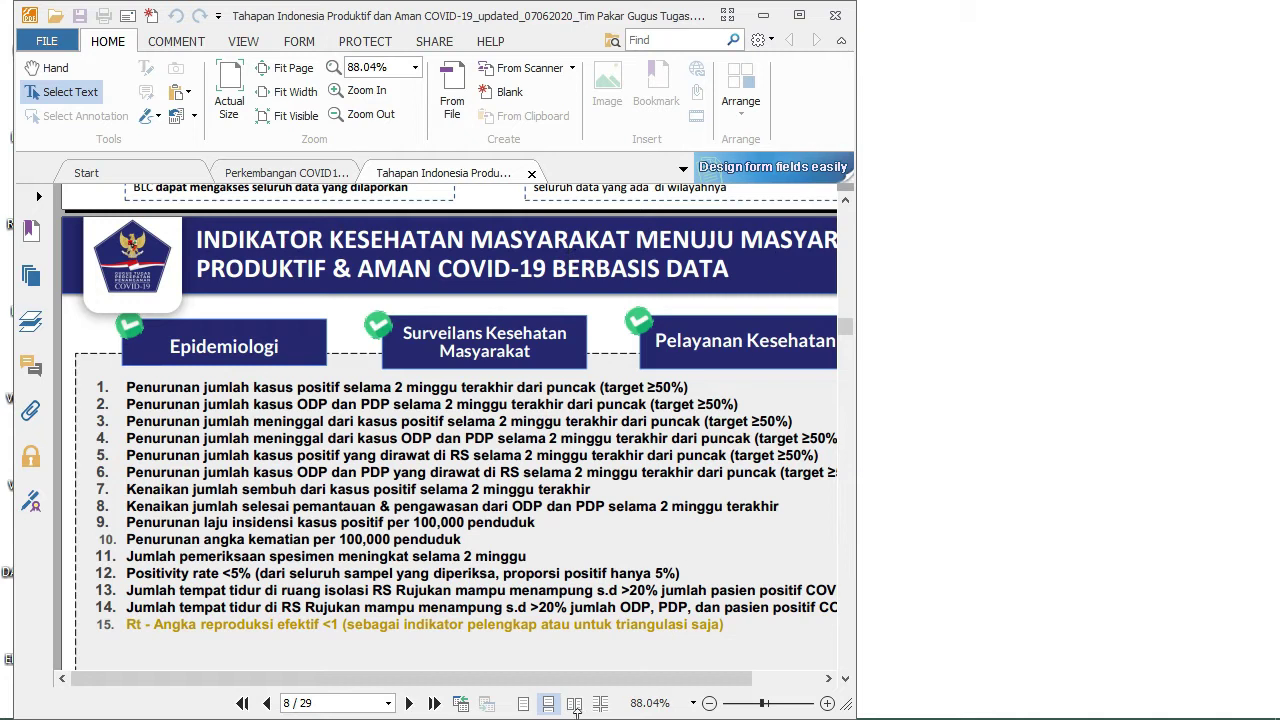
{"action": "left_click_drag", "start_coordinate": [583, 679], "coordinate": [649, 683]}
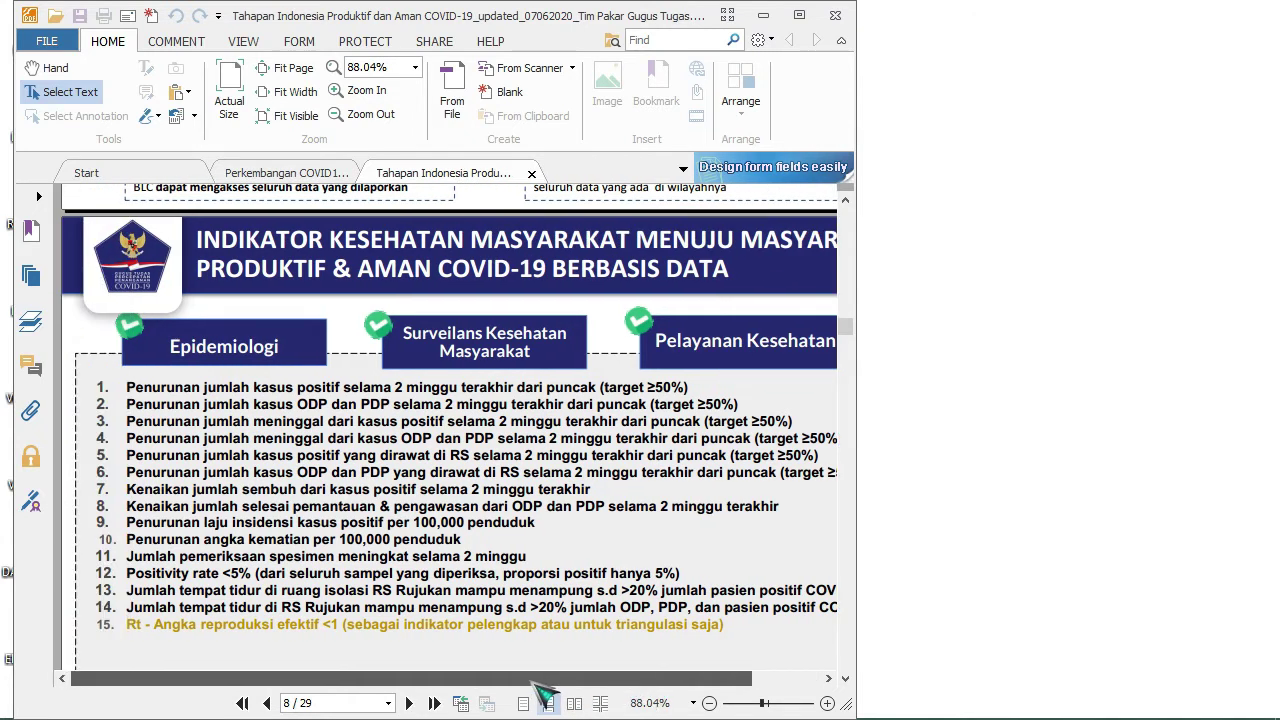
{"action": "left_click_drag", "start_coordinate": [647, 682], "coordinate": [571, 683]}
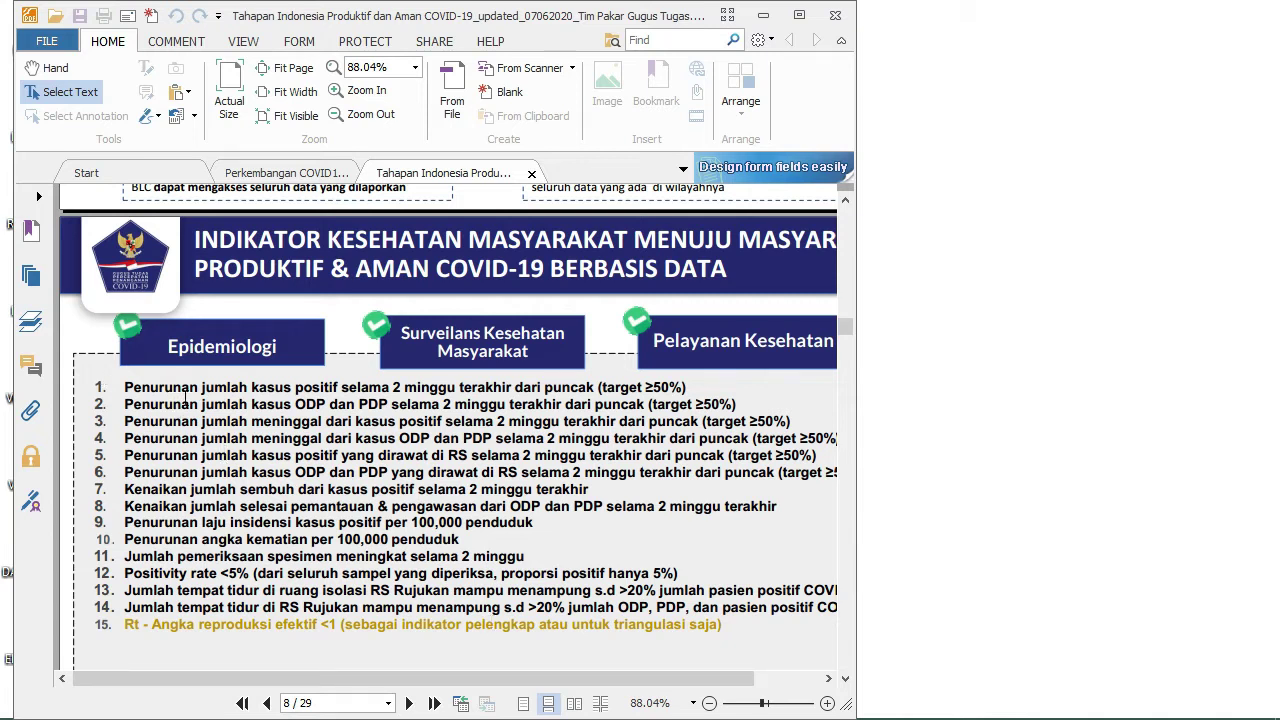
- Read the Kategorisasi Risiko Kenaikan Kasus slide on page 9, including the score range of each risk zone
{"action": "scroll", "coordinate": [220, 447], "scroll_direction": "down", "scroll_amount": 10}
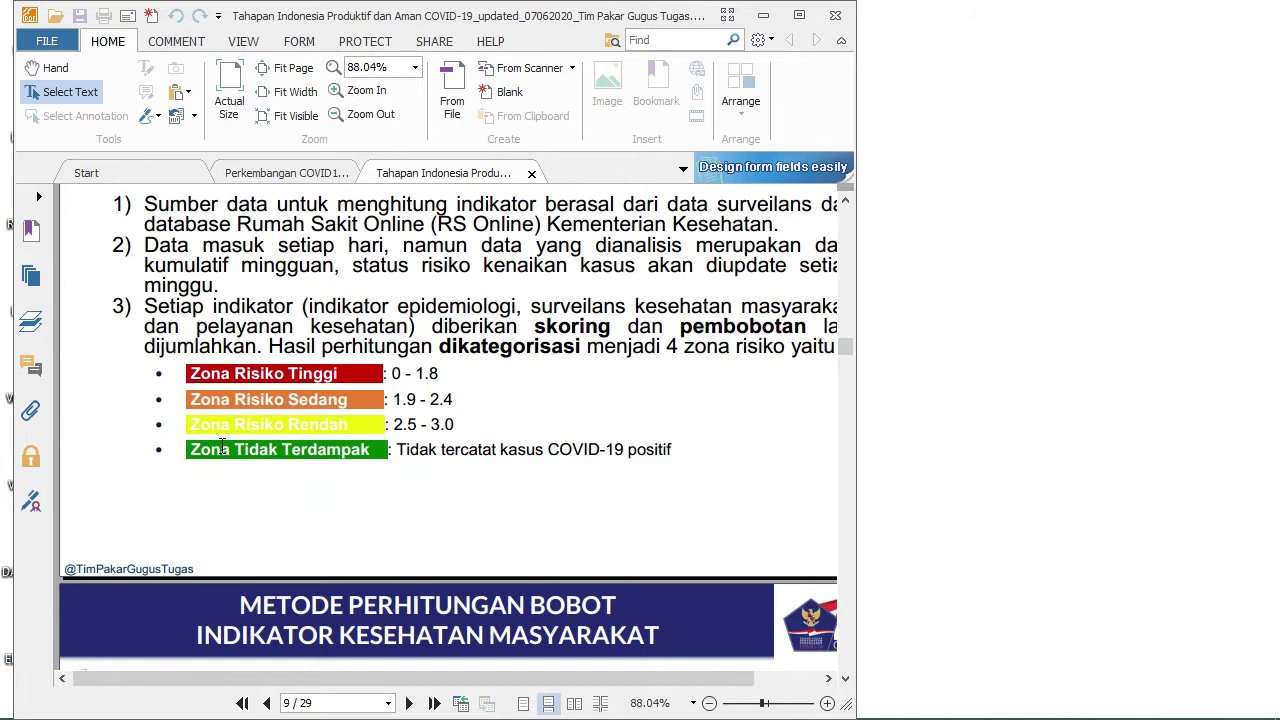
{"action": "scroll", "coordinate": [222, 447], "scroll_direction": "up", "scroll_amount": 3}
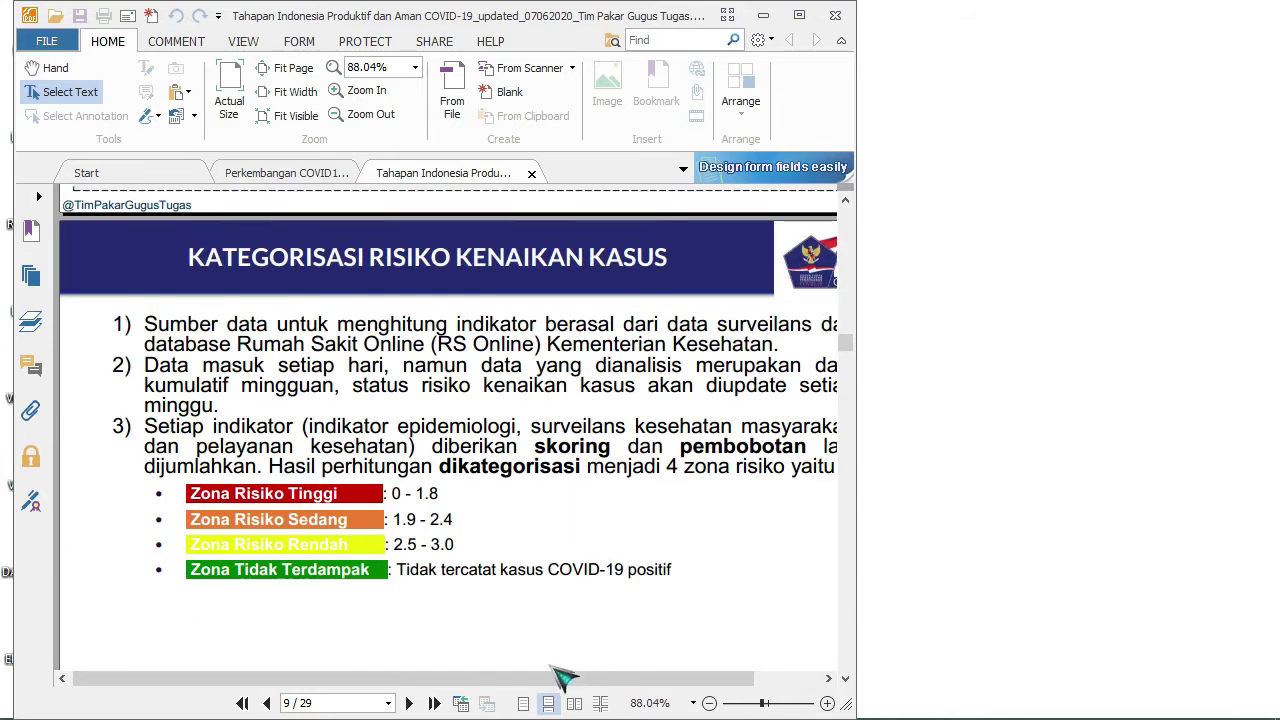
{"action": "left_click_drag", "start_coordinate": [535, 679], "coordinate": [591, 679]}
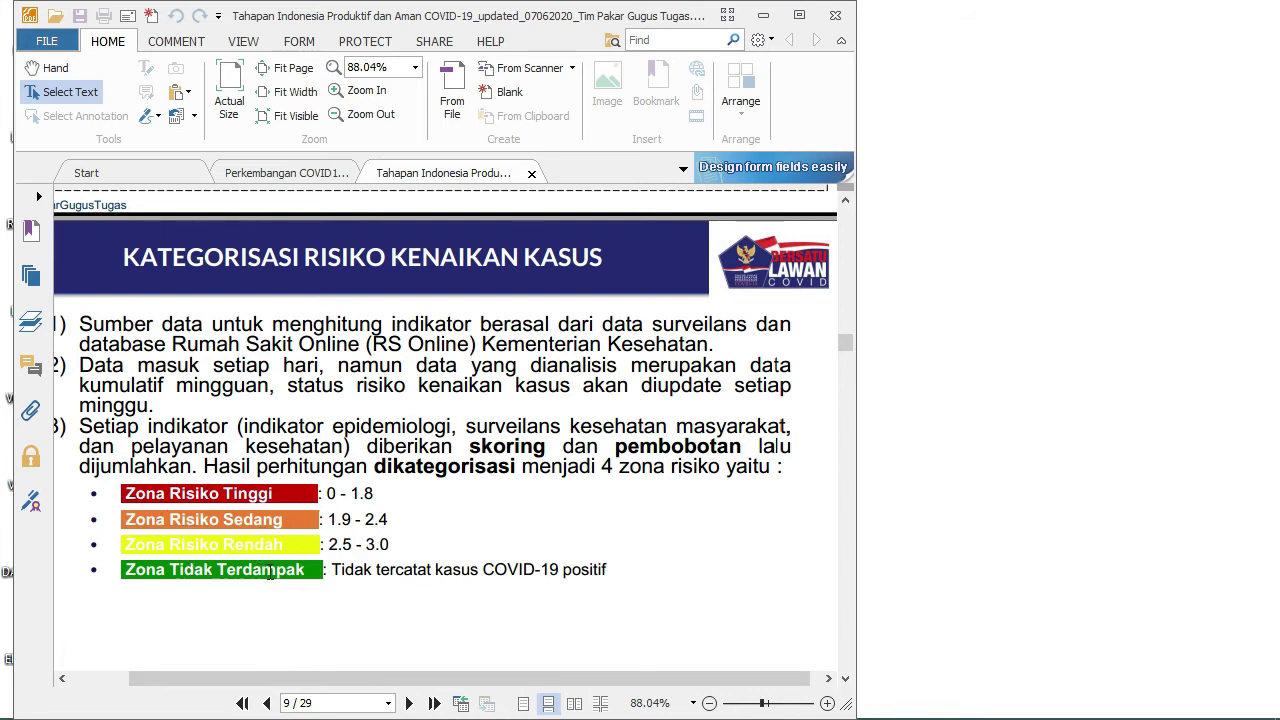
- Go back to page 8 and review the epidemiology, surveillance and health service indicators again, including their numbering
{"action": "scroll", "coordinate": [465, 557], "scroll_direction": "up", "scroll_amount": 10}
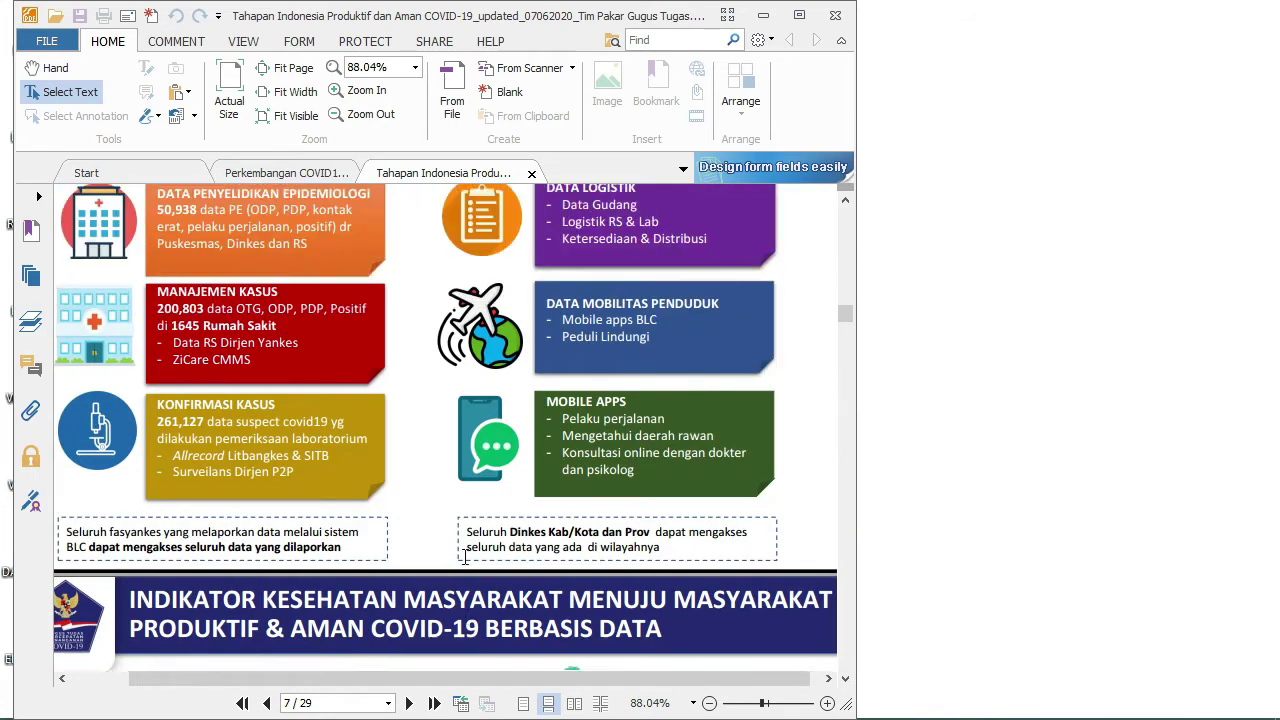
{"action": "scroll", "coordinate": [465, 557], "scroll_direction": "down", "scroll_amount": 8}
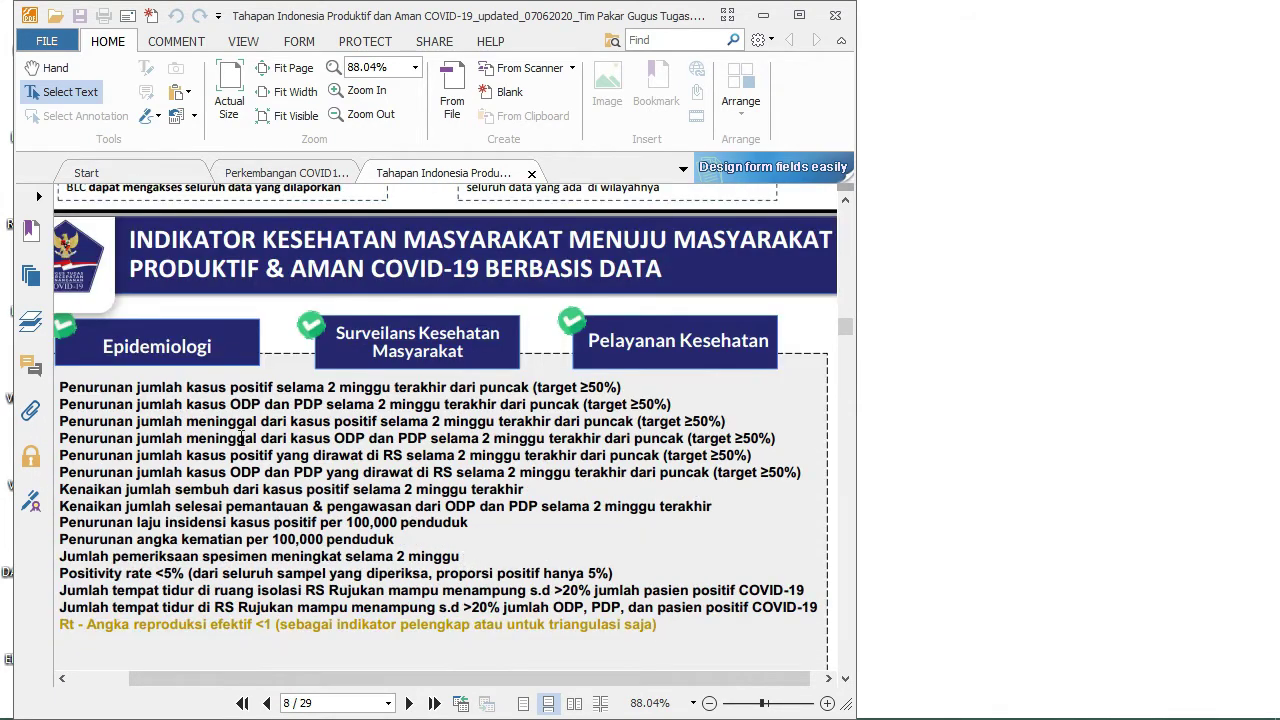
{"action": "scroll", "coordinate": [148, 413], "scroll_direction": "down", "scroll_amount": 1}
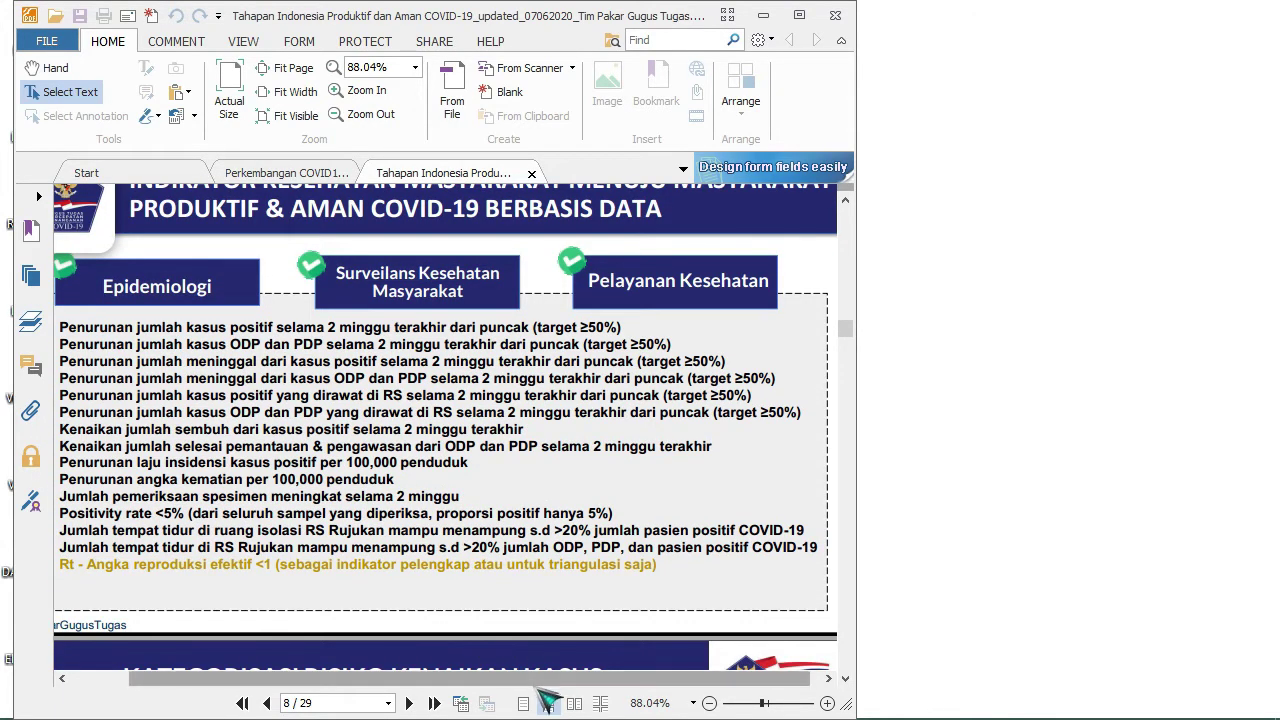
{"action": "left_click_drag", "start_coordinate": [530, 679], "coordinate": [490, 683]}
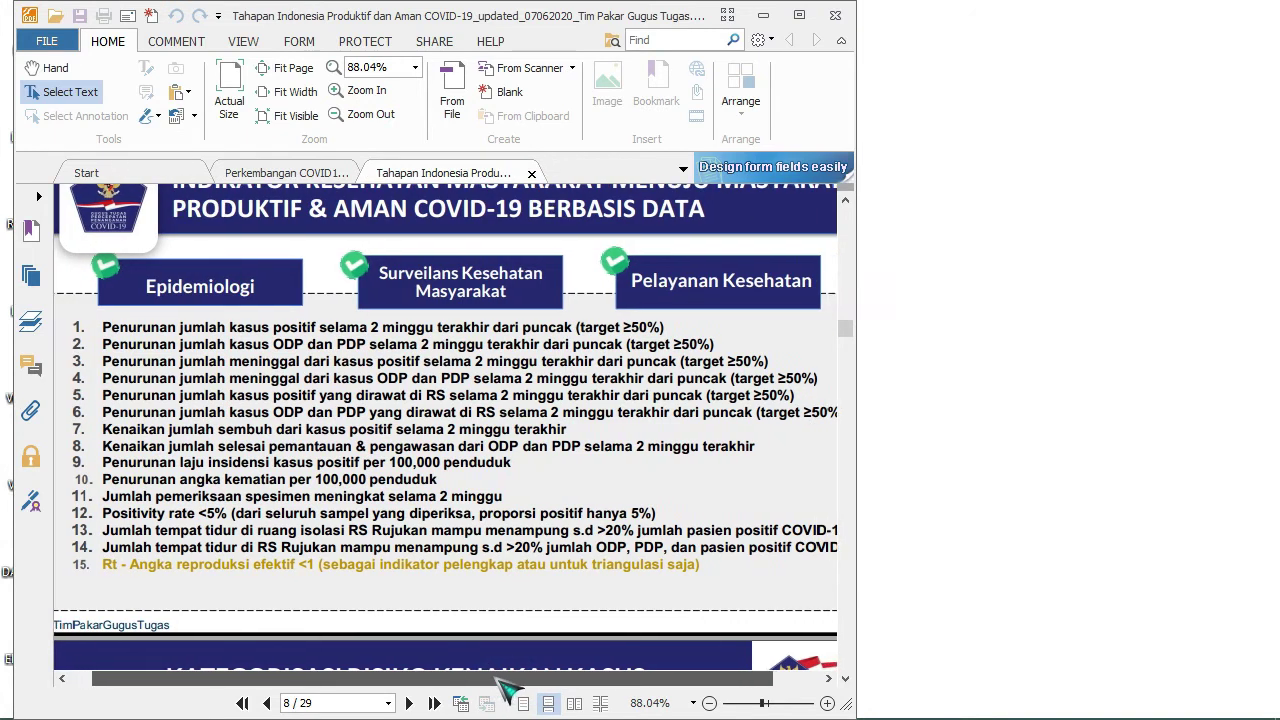
- Look through the Metode Perhitungan Bobot tables on pages 10 to 12 for each indicator's weight and categories
{"action": "scroll", "coordinate": [440, 535], "scroll_direction": "down", "scroll_amount": 5}
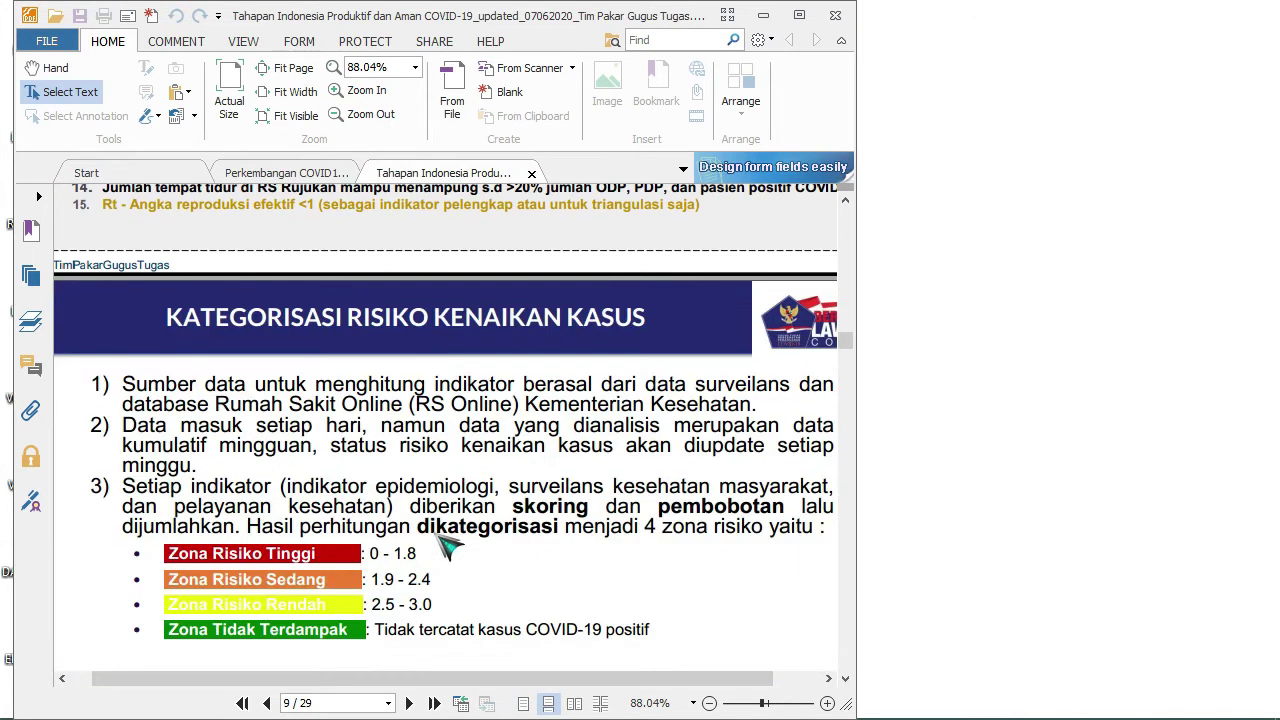
{"action": "scroll", "coordinate": [448, 538], "scroll_direction": "down", "scroll_amount": 6}
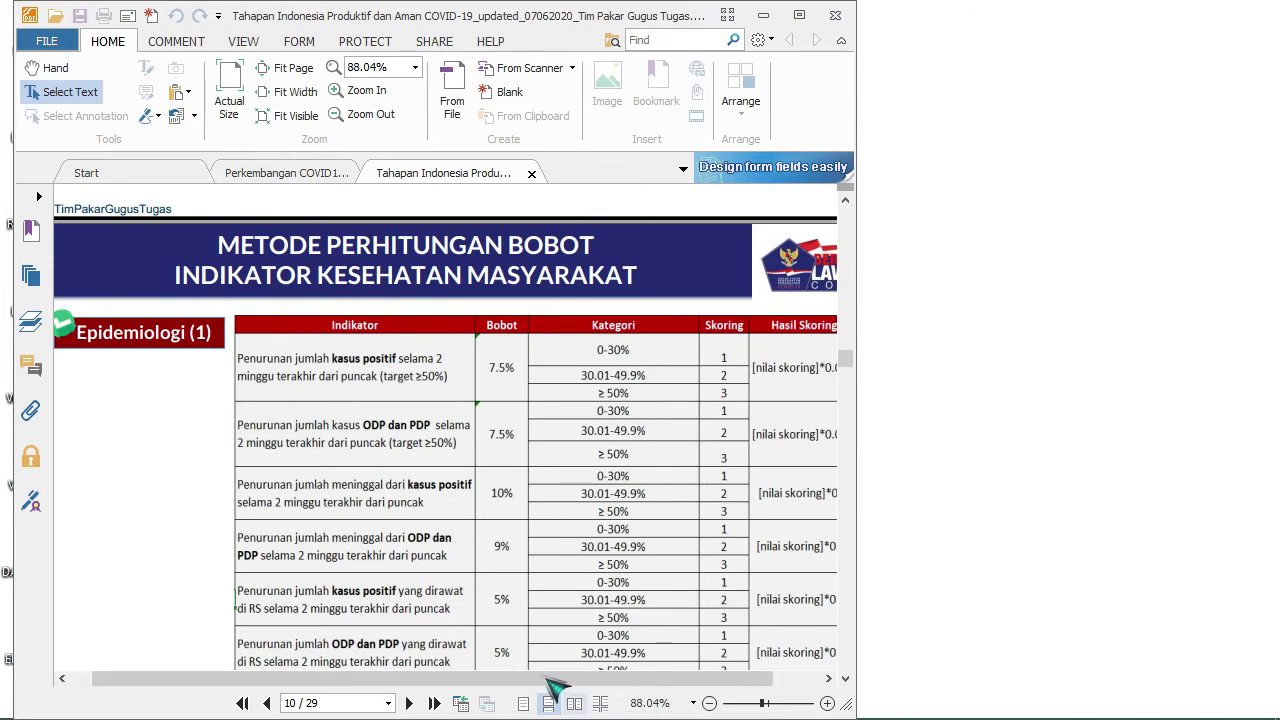
{"action": "mouse_move", "coordinate": [532, 684]}
{"action": "left_mouse_down"}
{"action": "mouse_move", "coordinate": [580, 684]}
{"action": "mouse_move", "coordinate": [527, 684]}
{"action": "left_mouse_up"}
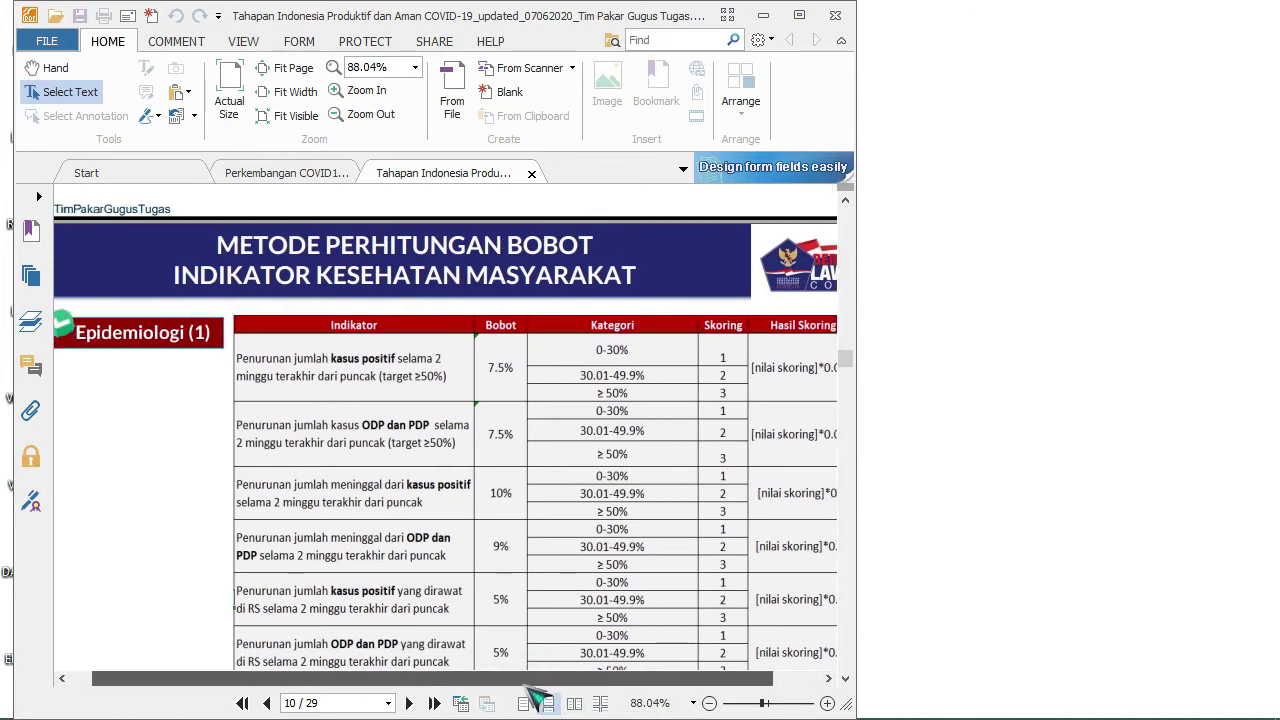
{"action": "scroll", "coordinate": [313, 503], "scroll_direction": "down", "scroll_amount": 1}
{"action": "scroll", "coordinate": [313, 503], "scroll_direction": "down", "scroll_amount": 5}
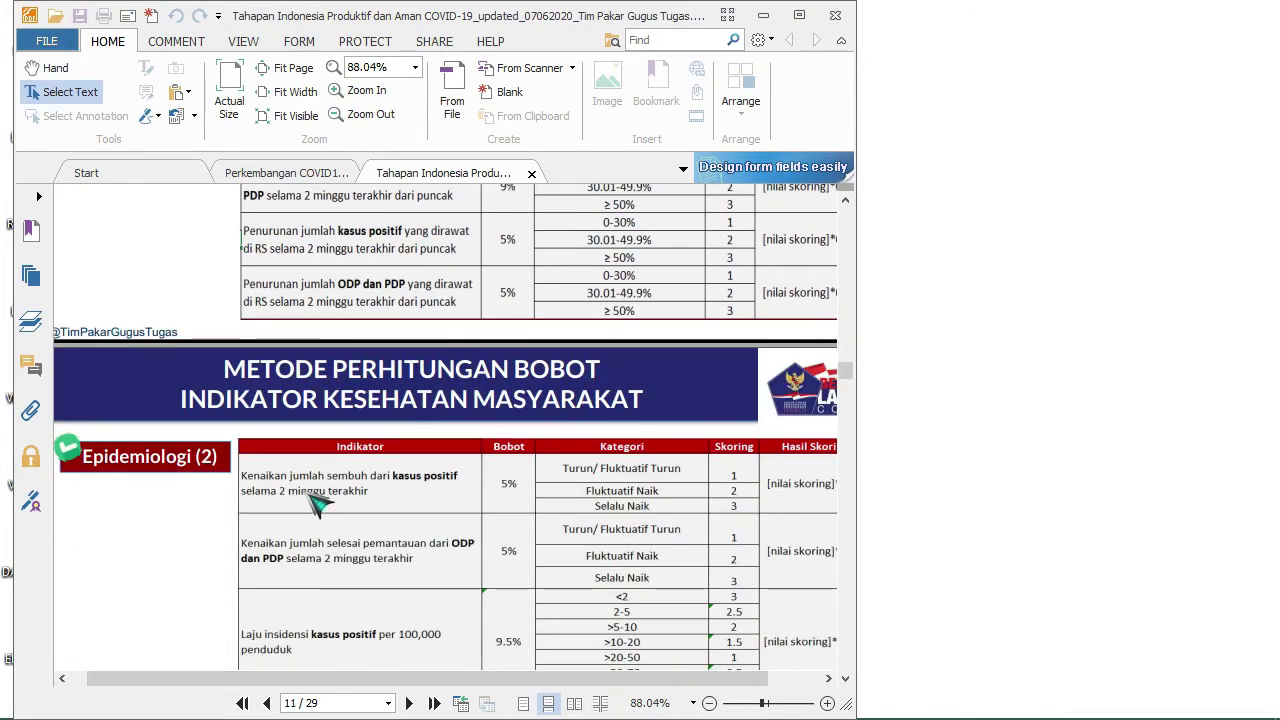
{"action": "scroll", "coordinate": [312, 500], "scroll_direction": "down", "scroll_amount": 12}
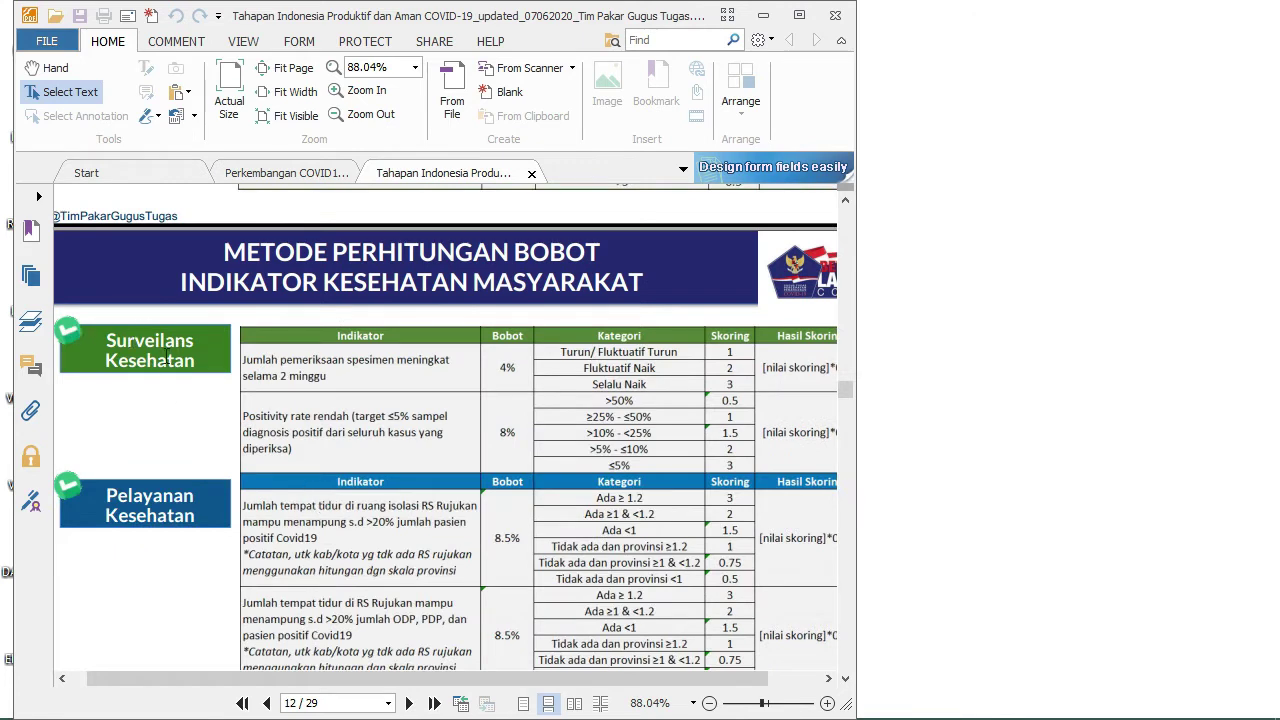
{"action": "scroll", "coordinate": [360, 505], "scroll_direction": "down", "scroll_amount": 3}
{"action": "scroll", "coordinate": [390, 475], "scroll_direction": "up", "scroll_amount": 7}
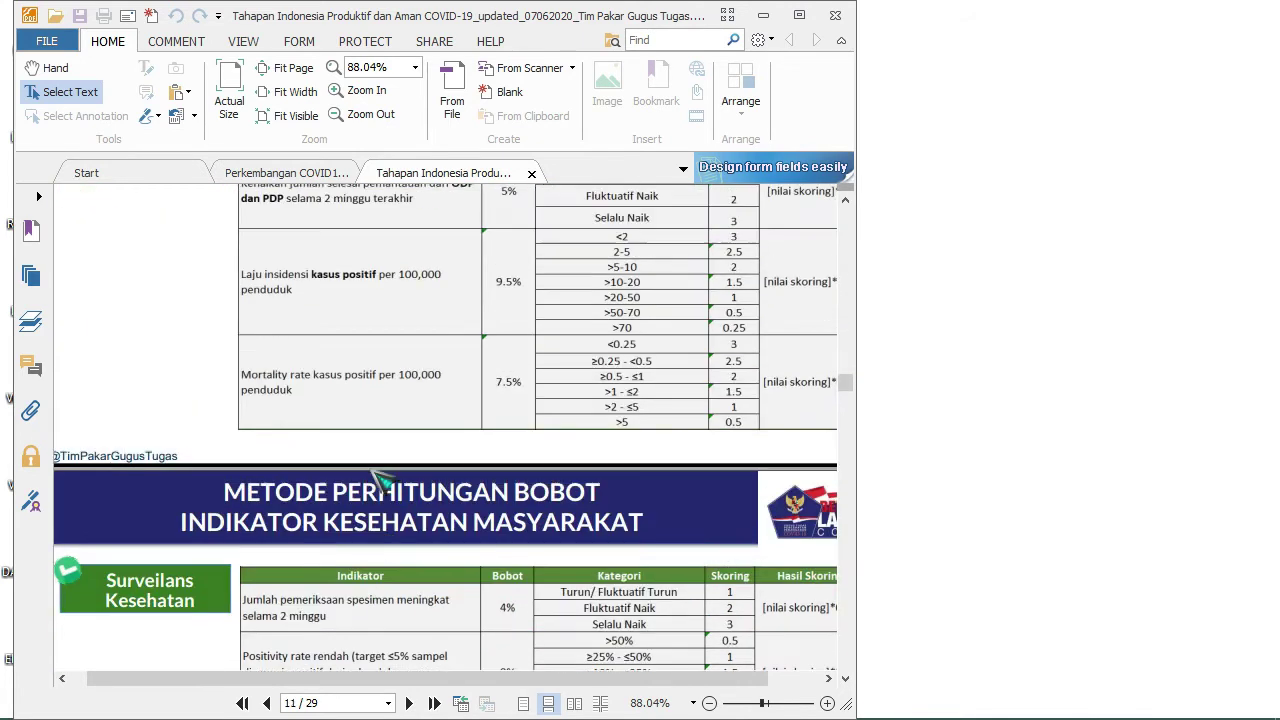
{"action": "scroll", "coordinate": [380, 478], "scroll_direction": "up", "scroll_amount": 6}
{"action": "scroll", "coordinate": [325, 465], "scroll_direction": "down", "scroll_amount": 2}
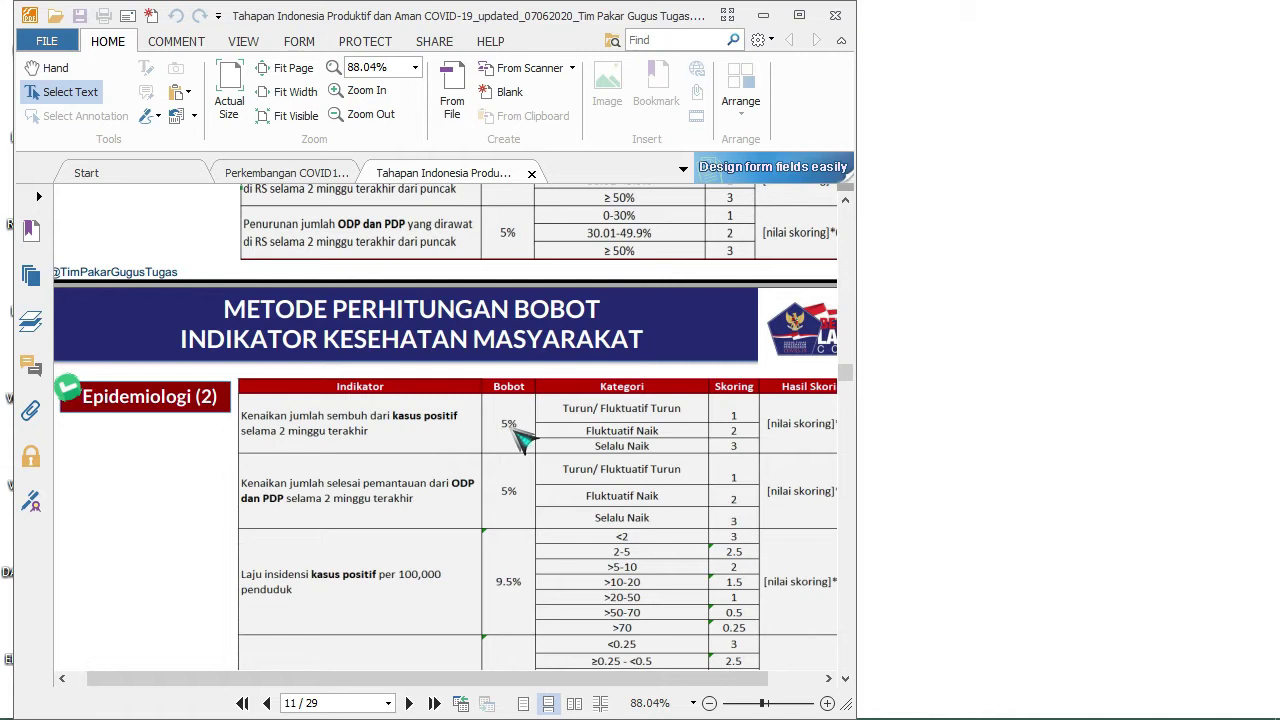
- Examine the Skoring and Hasil Skoring columns for the indicators in the tables on pages 11 and 12
{"action": "left_click_drag", "start_coordinate": [632, 680], "coordinate": [705, 688]}
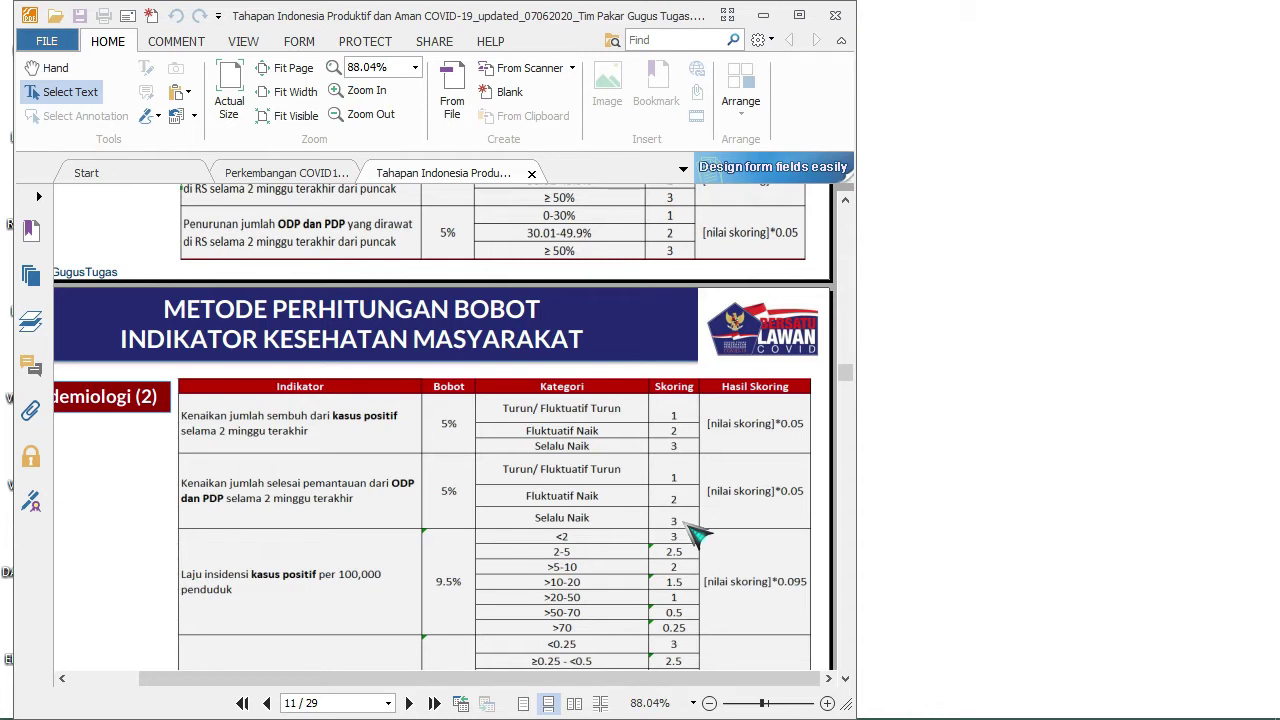
{"action": "scroll", "coordinate": [718, 535], "scroll_direction": "down", "scroll_amount": 1}
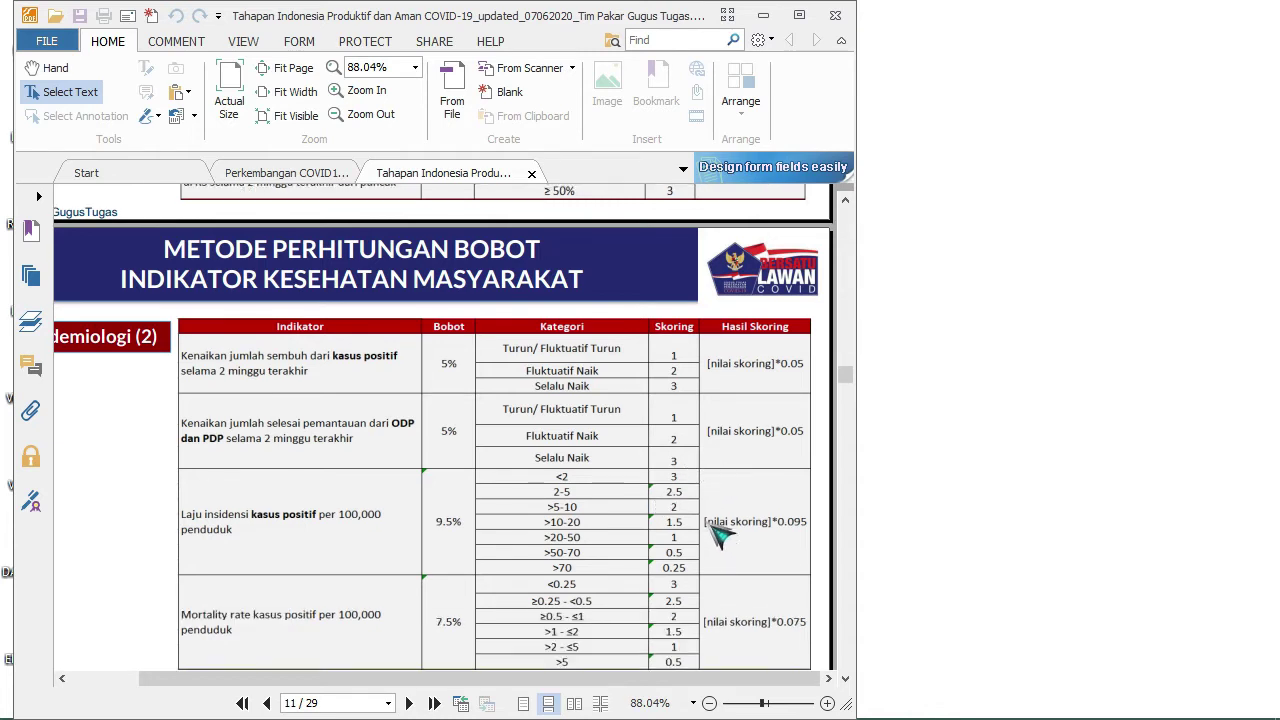
{"action": "scroll", "coordinate": [718, 535], "scroll_direction": "down", "scroll_amount": 1}
{"action": "scroll", "coordinate": [672, 398], "scroll_direction": "down", "scroll_amount": 2}
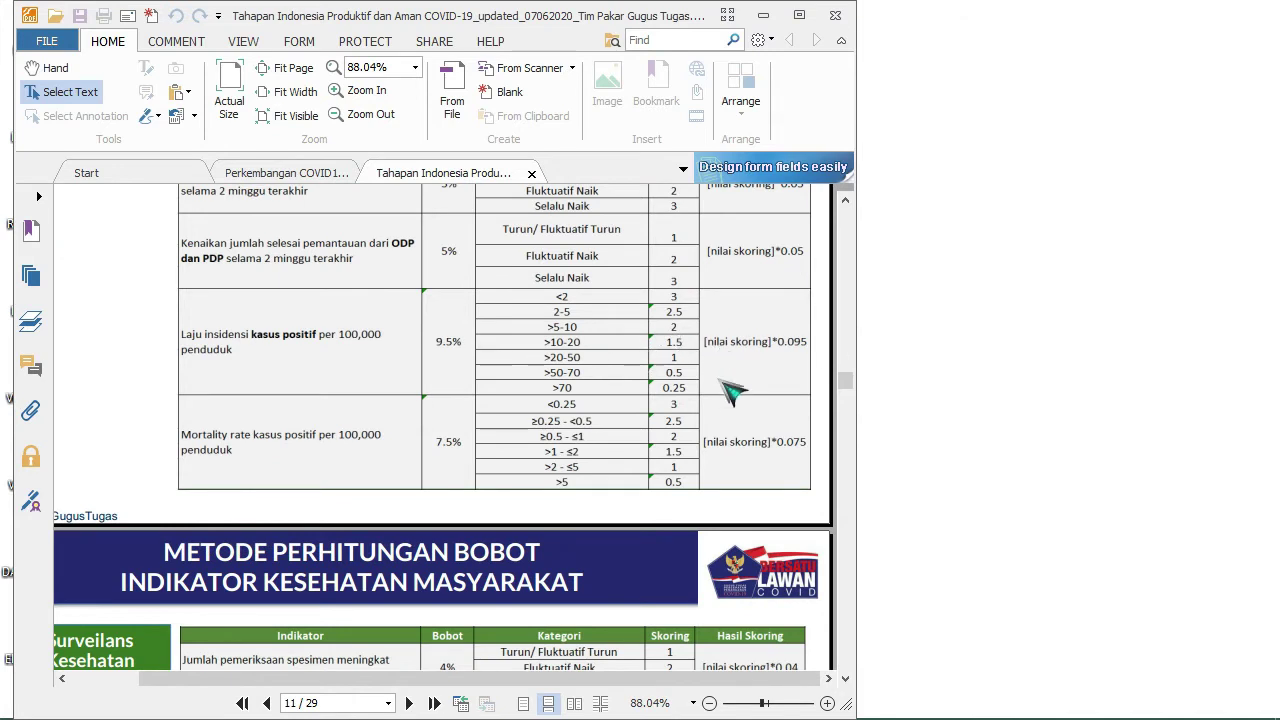
{"action": "scroll", "coordinate": [670, 440], "scroll_direction": "down", "scroll_amount": 4}
{"action": "scroll", "coordinate": [672, 440], "scroll_direction": "down", "scroll_amount": 3}
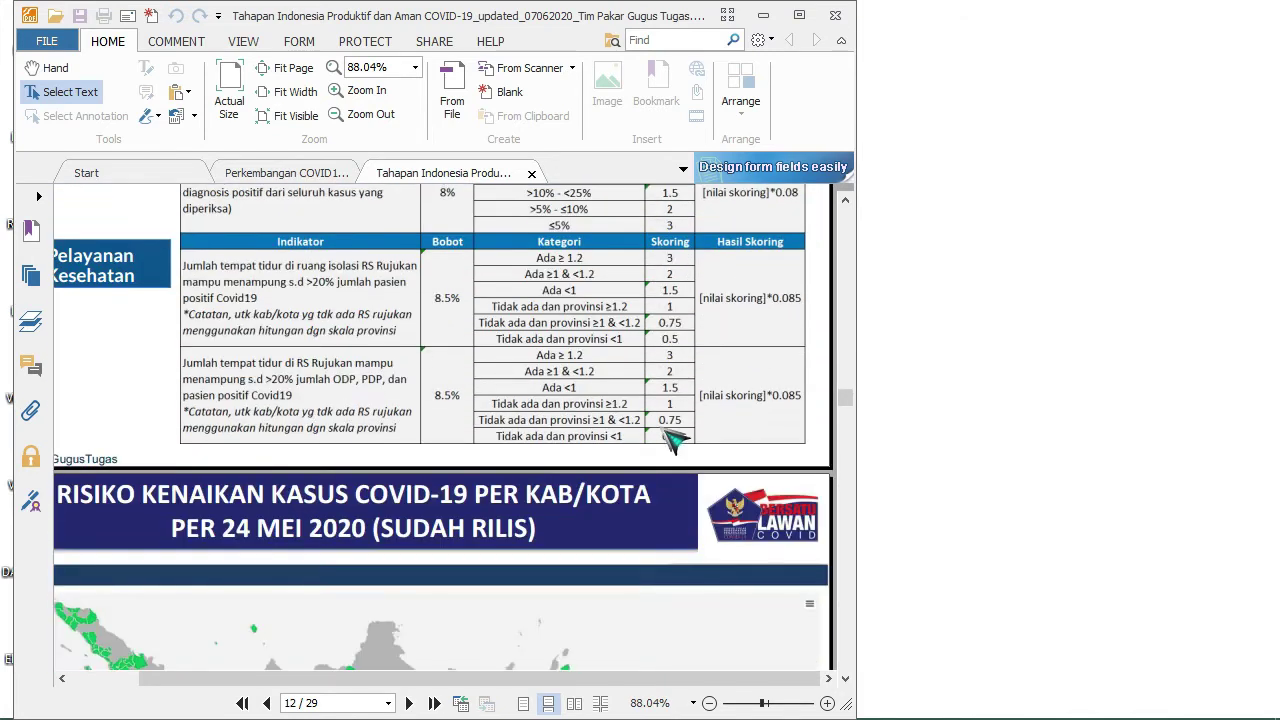
{"action": "scroll", "coordinate": [672, 440], "scroll_direction": "down", "scroll_amount": 5}
{"action": "scroll", "coordinate": [685, 425], "scroll_direction": "up", "scroll_amount": 5}
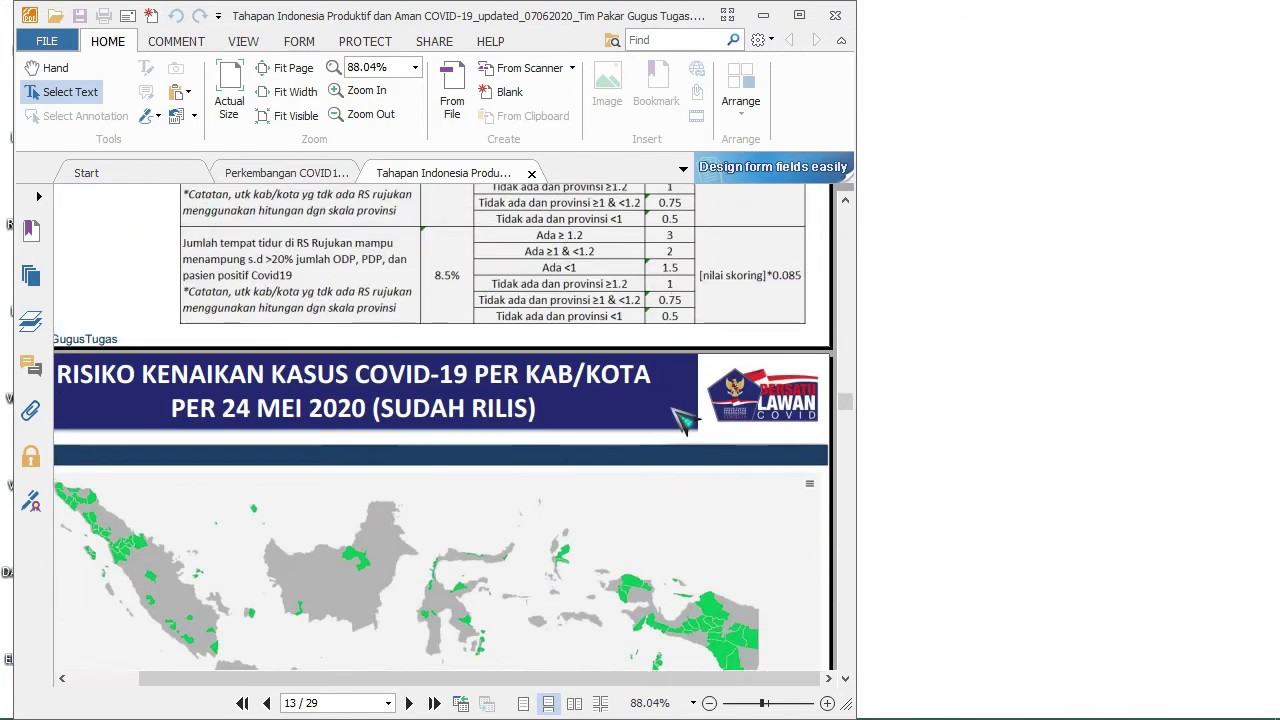
{"action": "scroll", "coordinate": [685, 425], "scroll_direction": "up", "scroll_amount": 2}
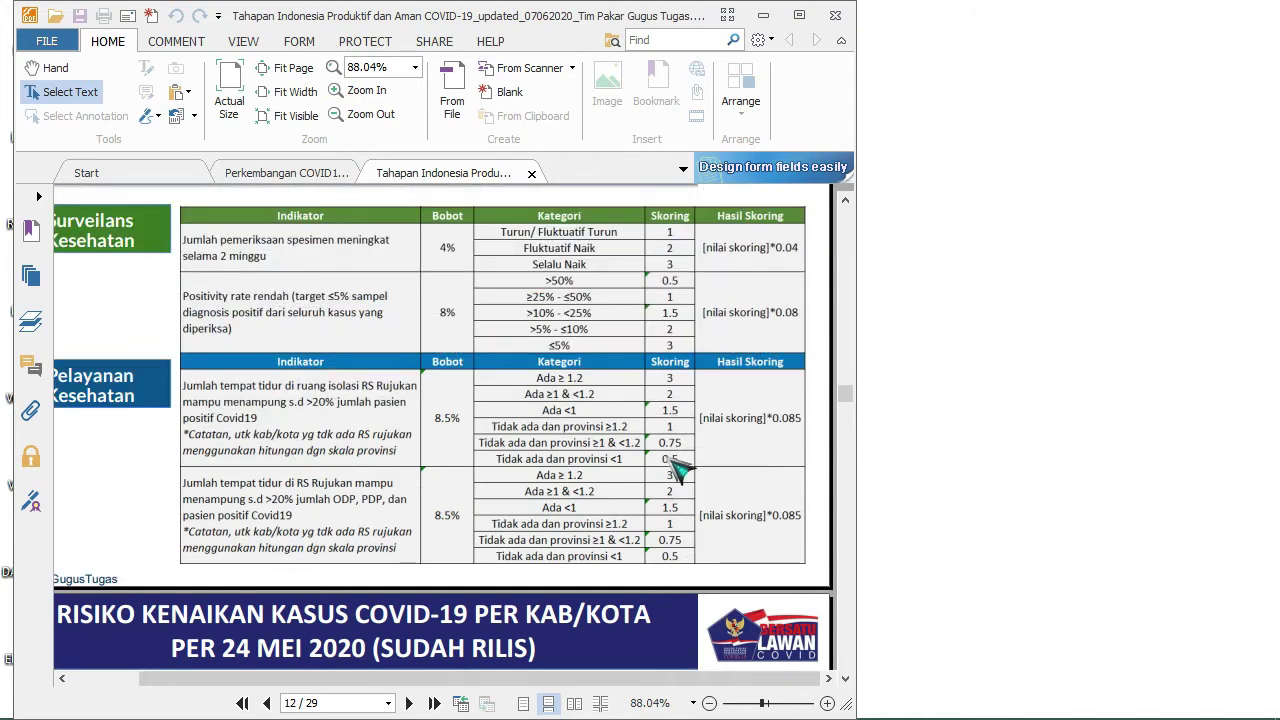
{"action": "scroll", "coordinate": [675, 470], "scroll_direction": "down", "scroll_amount": 4}
{"action": "scroll", "coordinate": [677, 466], "scroll_direction": "up", "scroll_amount": 7}
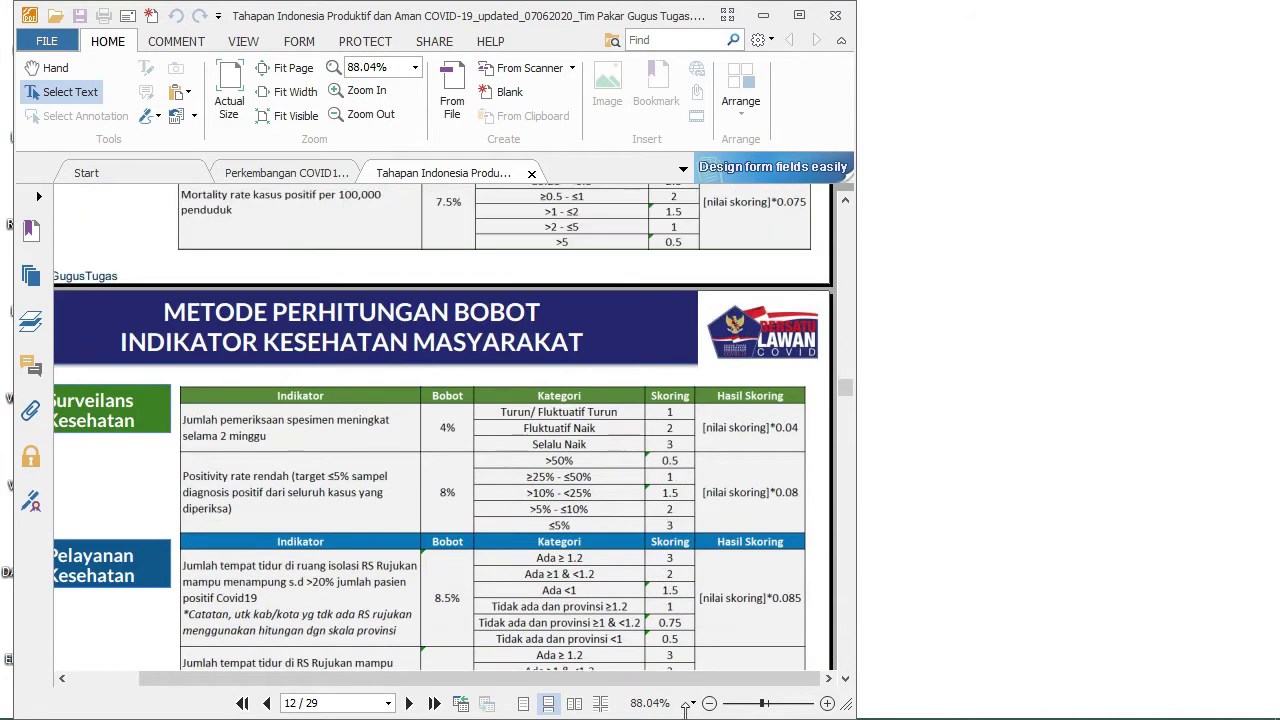
- Compare the scoring multipliers of the Epidemiologi (1) indicators on page 10 with those in the tables through page 12
{"action": "scroll", "coordinate": [866, 294], "scroll_direction": "up", "scroll_amount": 7}
{"action": "scroll", "coordinate": [858, 385], "scroll_direction": "down", "scroll_amount": 2}
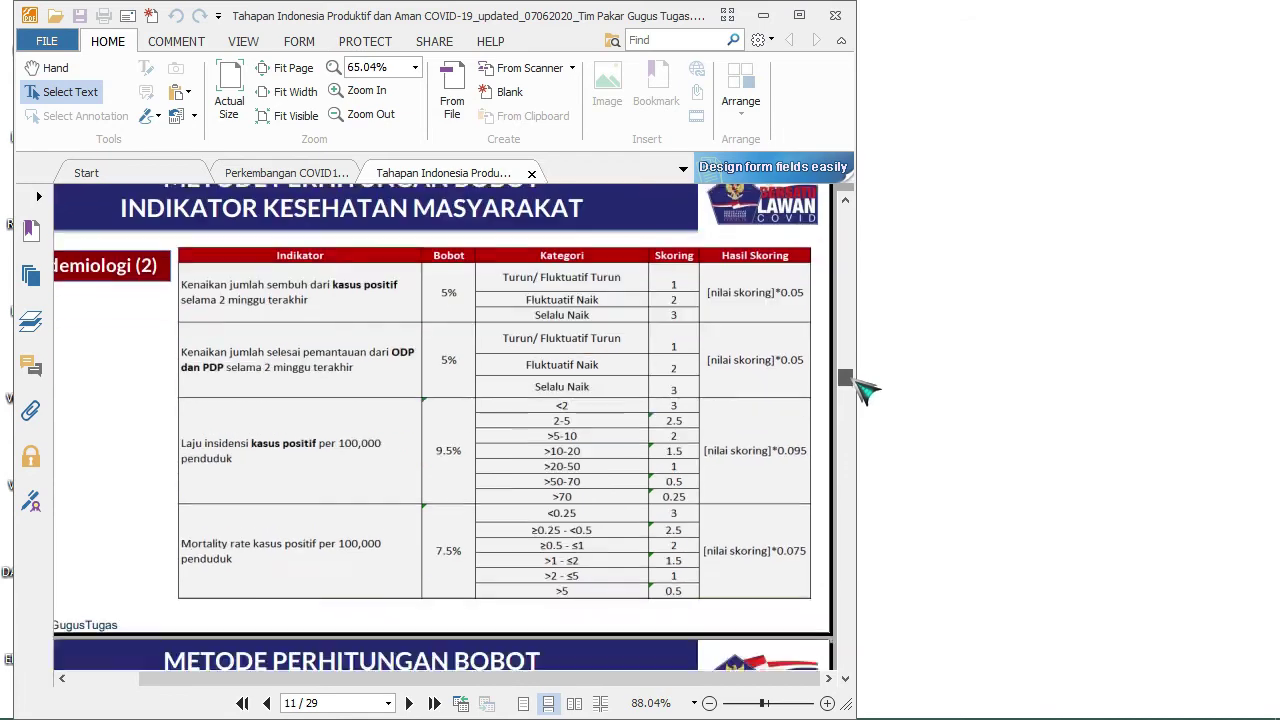
{"action": "scroll", "coordinate": [860, 400], "scroll_direction": "down", "scroll_amount": 7}
{"action": "scroll", "coordinate": [860, 400], "scroll_direction": "up", "scroll_amount": 5}
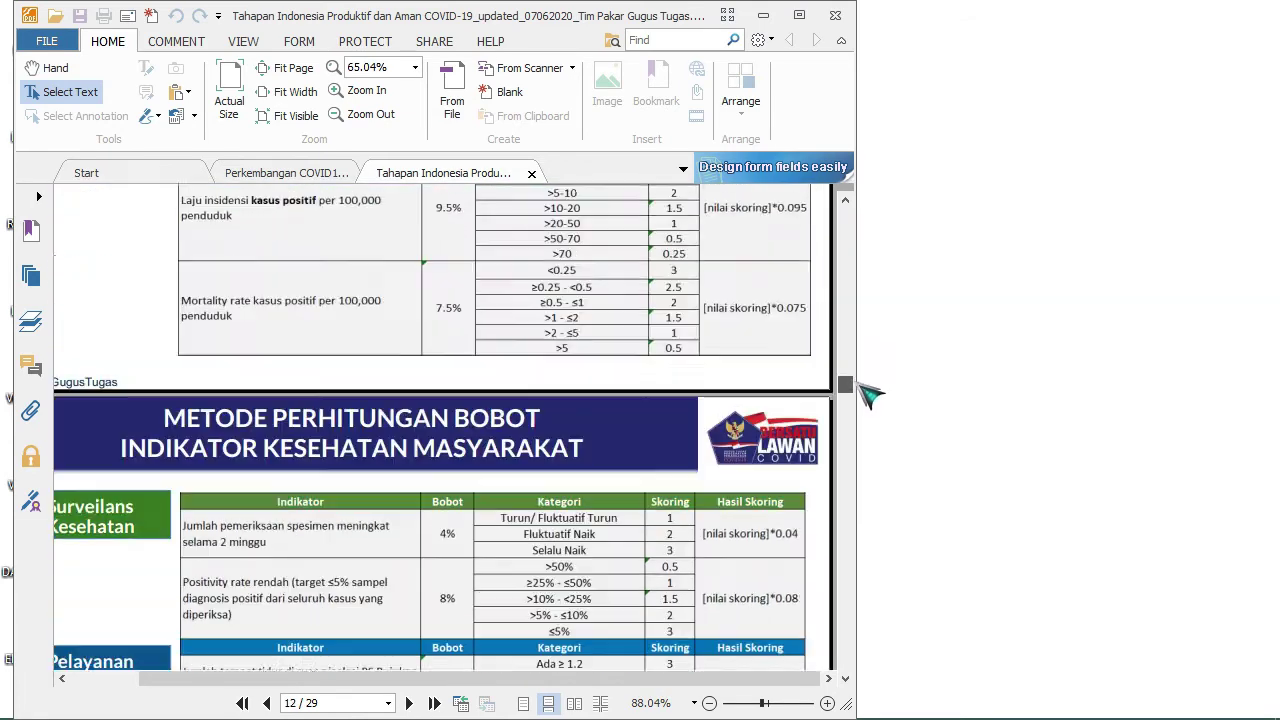
{"action": "scroll", "coordinate": [868, 395], "scroll_direction": "up", "scroll_amount": 9}
{"action": "scroll", "coordinate": [877, 352], "scroll_direction": "down", "scroll_amount": 3}
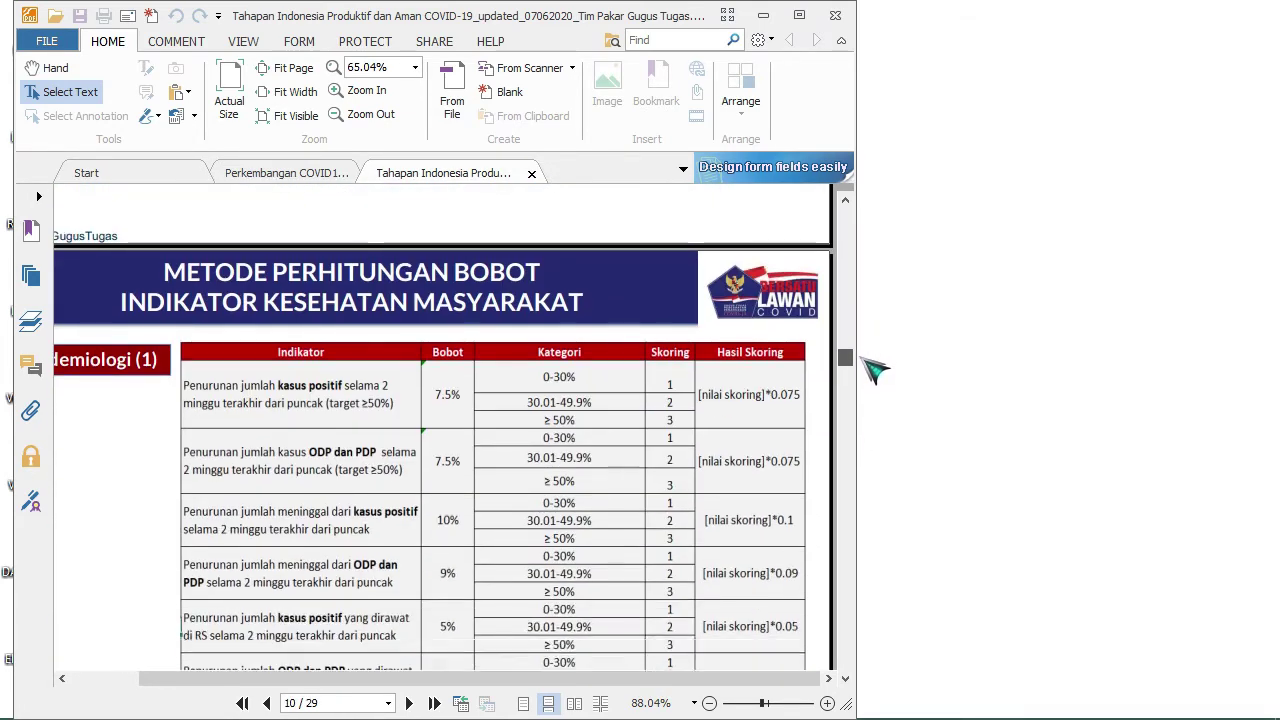
{"action": "scroll", "coordinate": [873, 370], "scroll_direction": "down", "scroll_amount": 3}
{"action": "scroll", "coordinate": [873, 372], "scroll_direction": "down", "scroll_amount": 1}
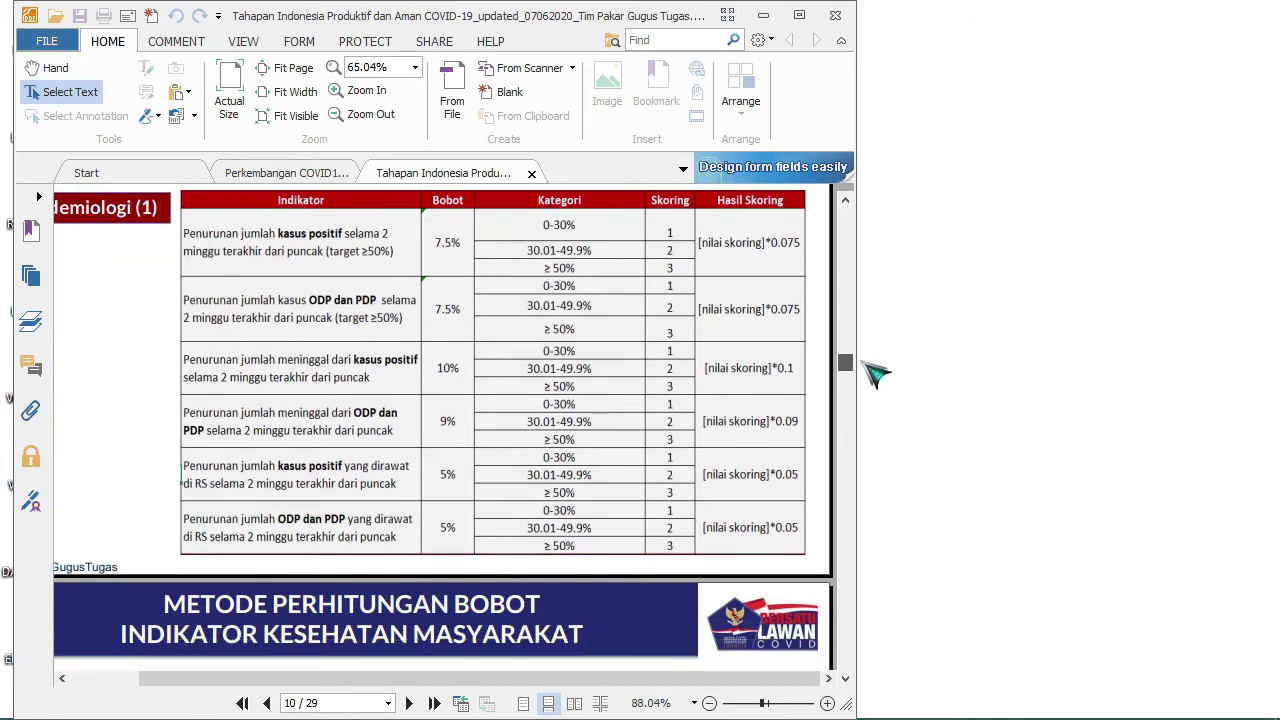
{"action": "scroll", "coordinate": [694, 229], "scroll_direction": "down", "scroll_amount": 1}
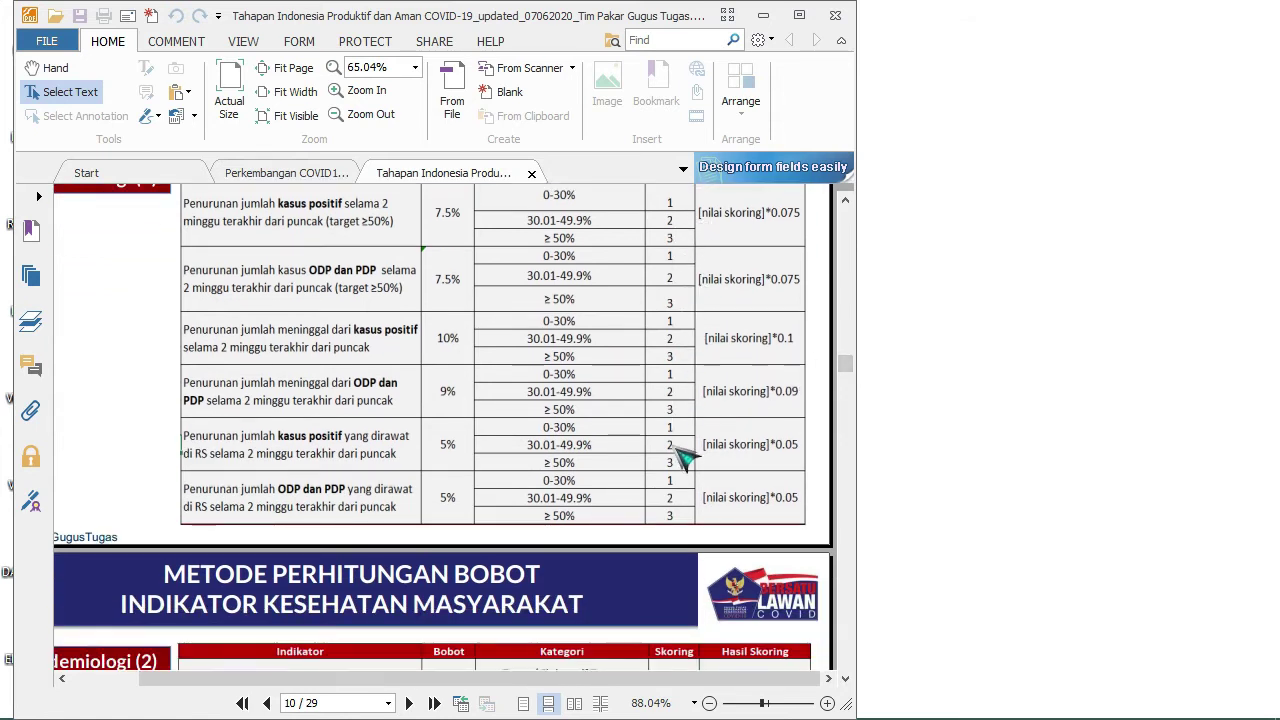
{"action": "left_click", "coordinate": [845, 364]}
{"action": "left_click_drag", "start_coordinate": [845, 364], "coordinate": [853, 370]}
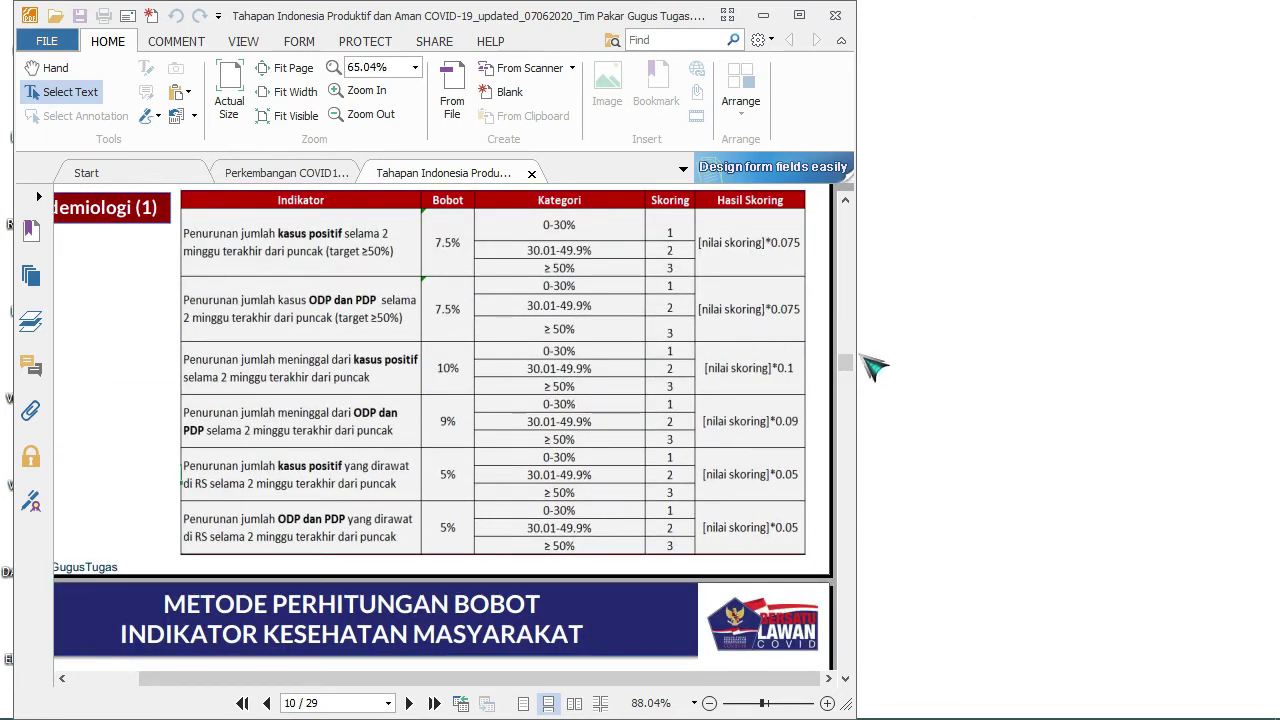
{"action": "left_click_drag", "start_coordinate": [848, 362], "coordinate": [857, 400]}
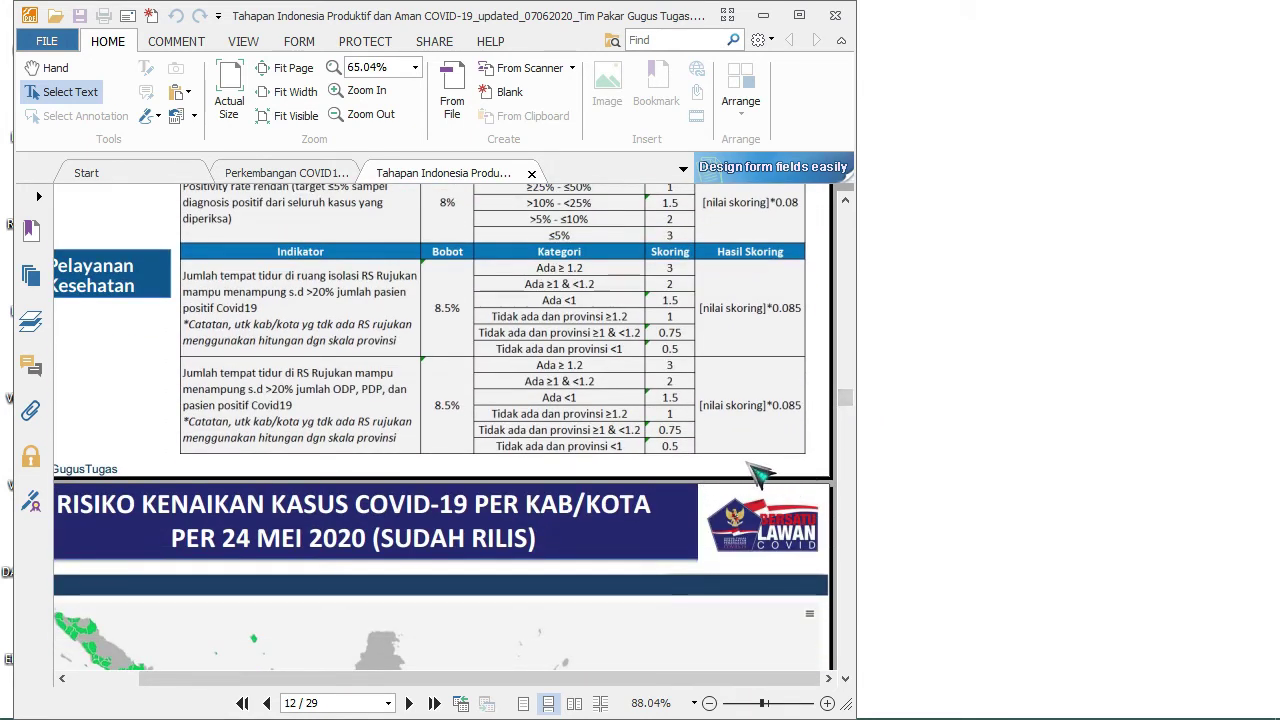
- Glance at the risk map slides on pages 13 and 14, and recheck the risk zone score ranges on page 9
{"action": "scroll", "coordinate": [760, 475], "scroll_direction": "down", "scroll_amount": 5}
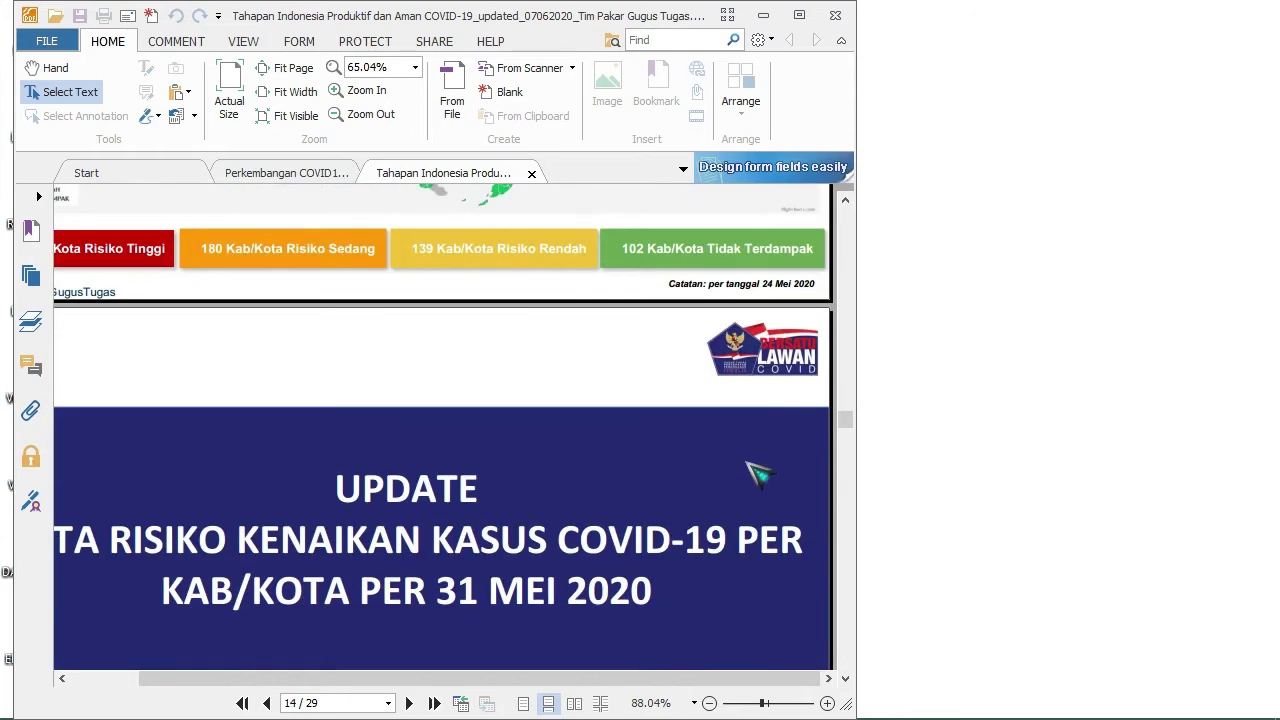
{"action": "scroll", "coordinate": [758, 470], "scroll_direction": "down", "scroll_amount": 5}
{"action": "scroll", "coordinate": [758, 470], "scroll_direction": "up", "scroll_amount": 4}
{"action": "left_click", "coordinate": [845, 420]}
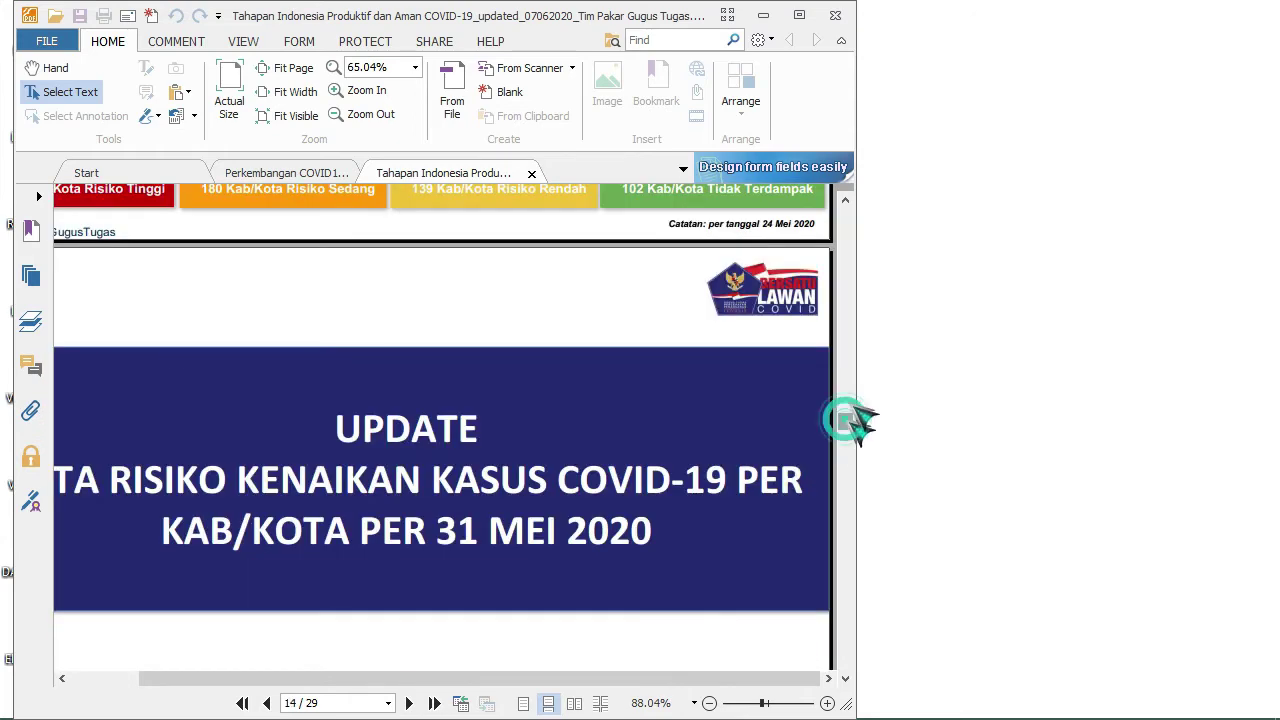
{"action": "left_click_drag", "start_coordinate": [845, 420], "coordinate": [870, 346]}
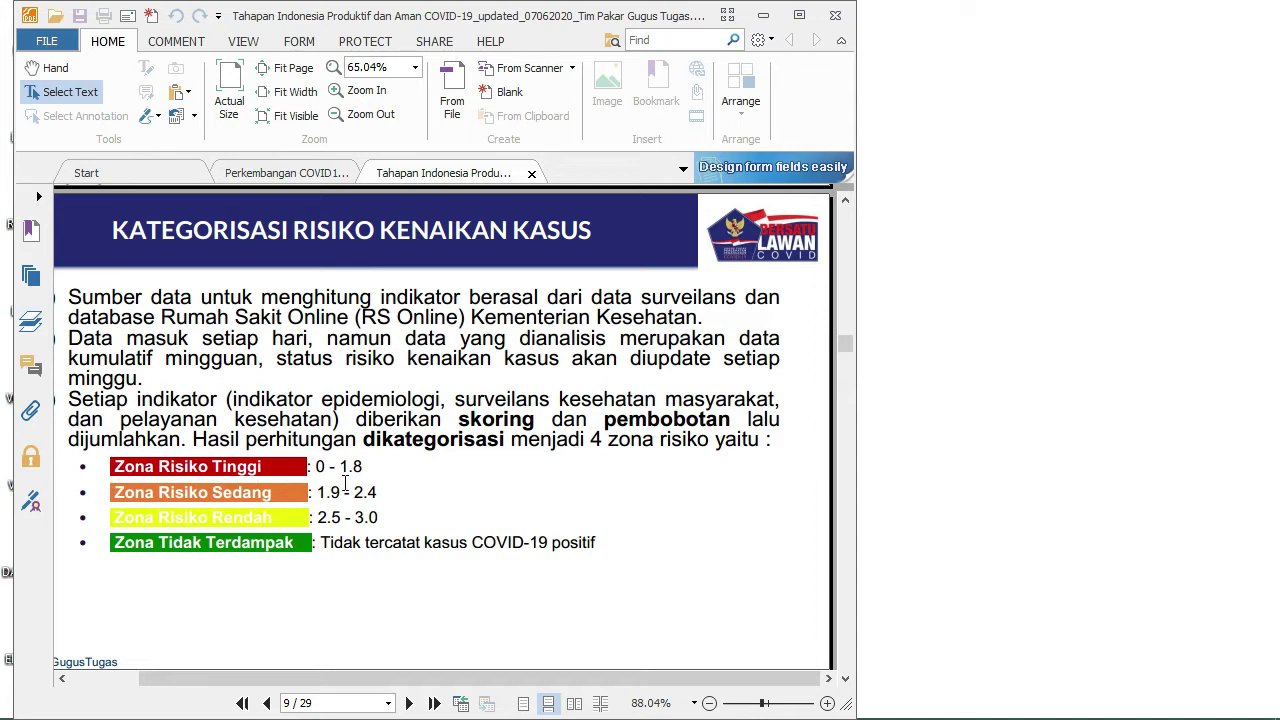
{"action": "scroll", "coordinate": [788, 627], "scroll_direction": "down", "scroll_amount": 8}
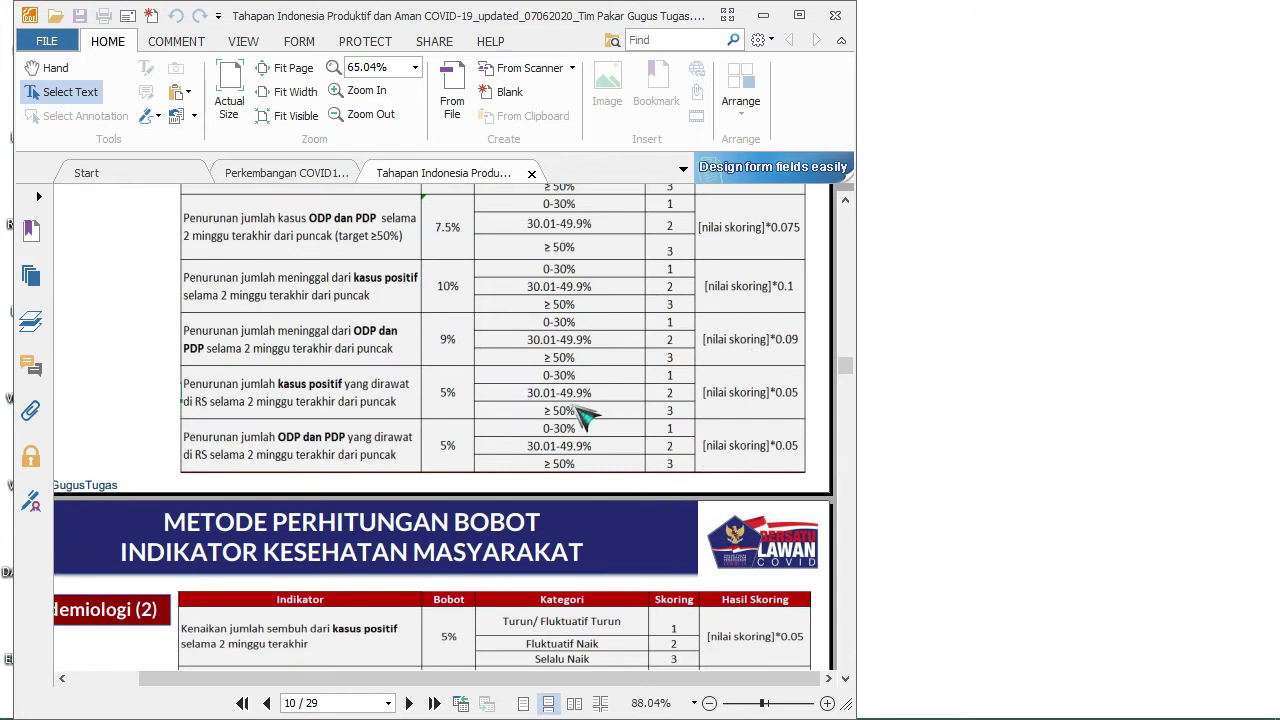
- Review the risk zone ranges on page 9 against the Epidemiologi (1) indicators on page 10, and return to the Perkembangan COVID19 document
{"action": "scroll", "coordinate": [591, 406], "scroll_direction": "up", "scroll_amount": 8}
{"action": "scroll", "coordinate": [535, 428], "scroll_direction": "up", "scroll_amount": 3}
{"action": "scroll", "coordinate": [218, 283], "scroll_direction": "down", "scroll_amount": 2}
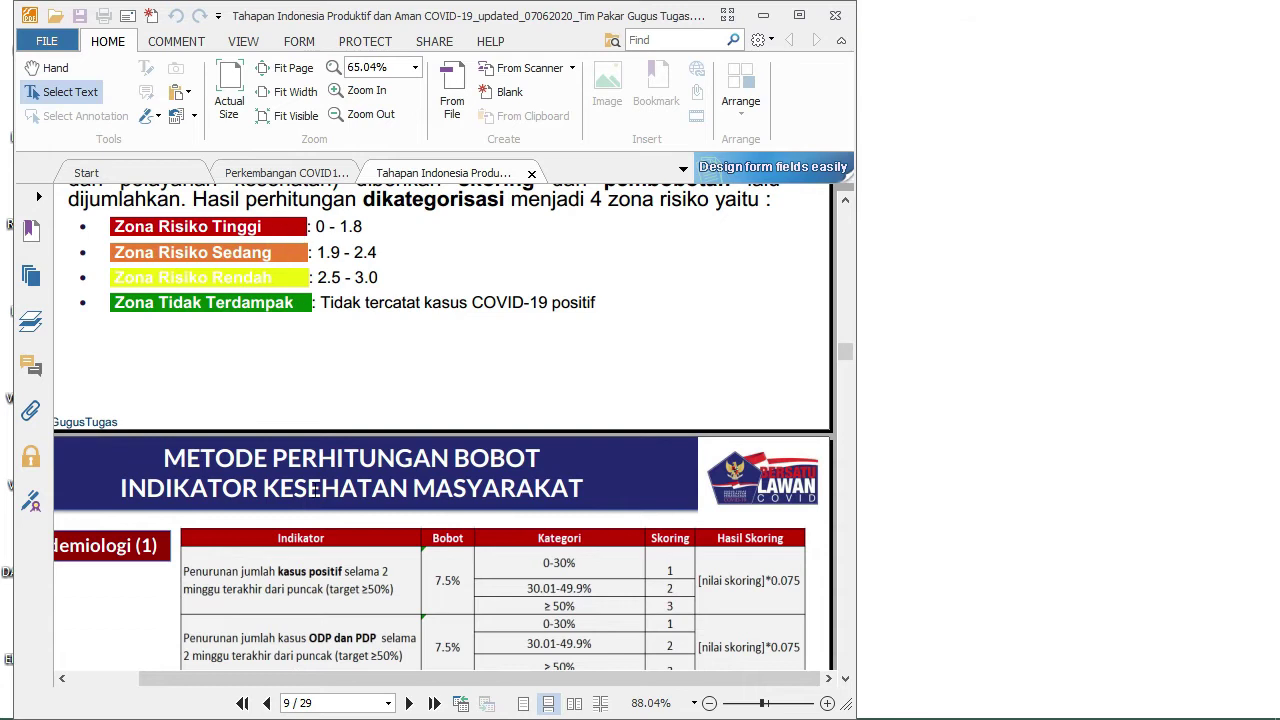
{"action": "scroll", "coordinate": [300, 480], "scroll_direction": "down", "scroll_amount": 3}
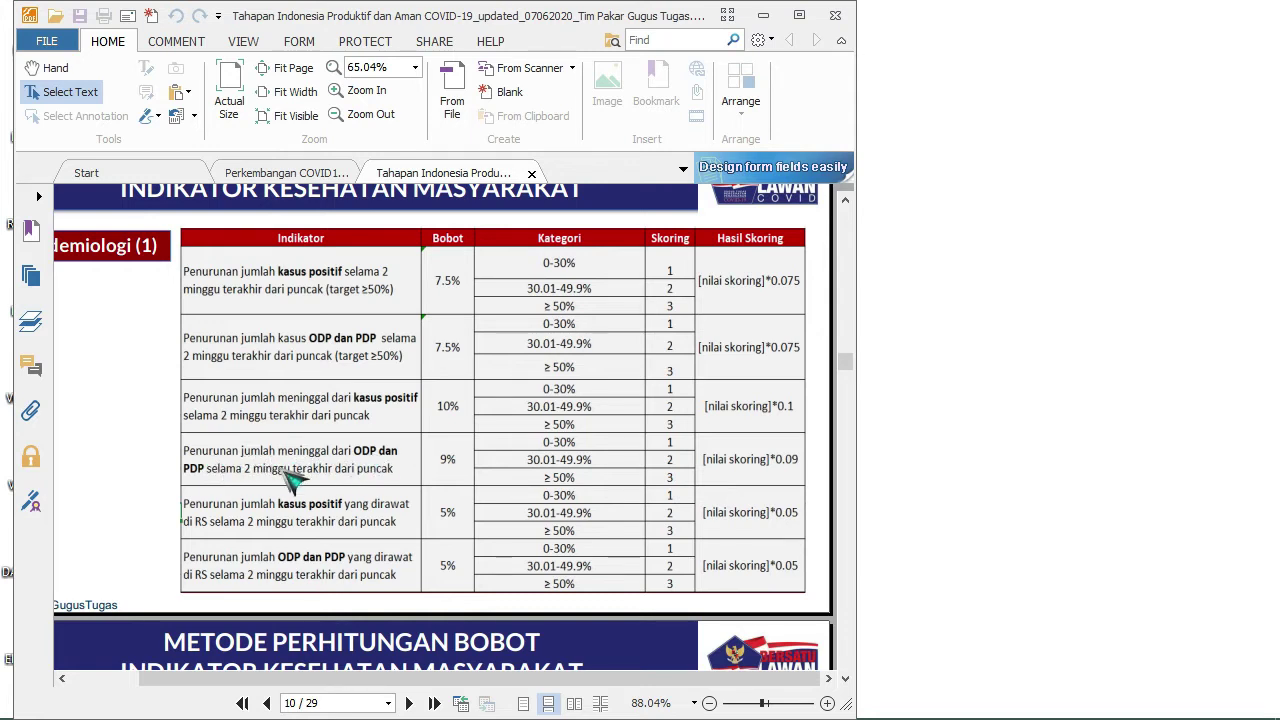
{"action": "scroll", "coordinate": [262, 482], "scroll_direction": "up", "scroll_amount": 5}
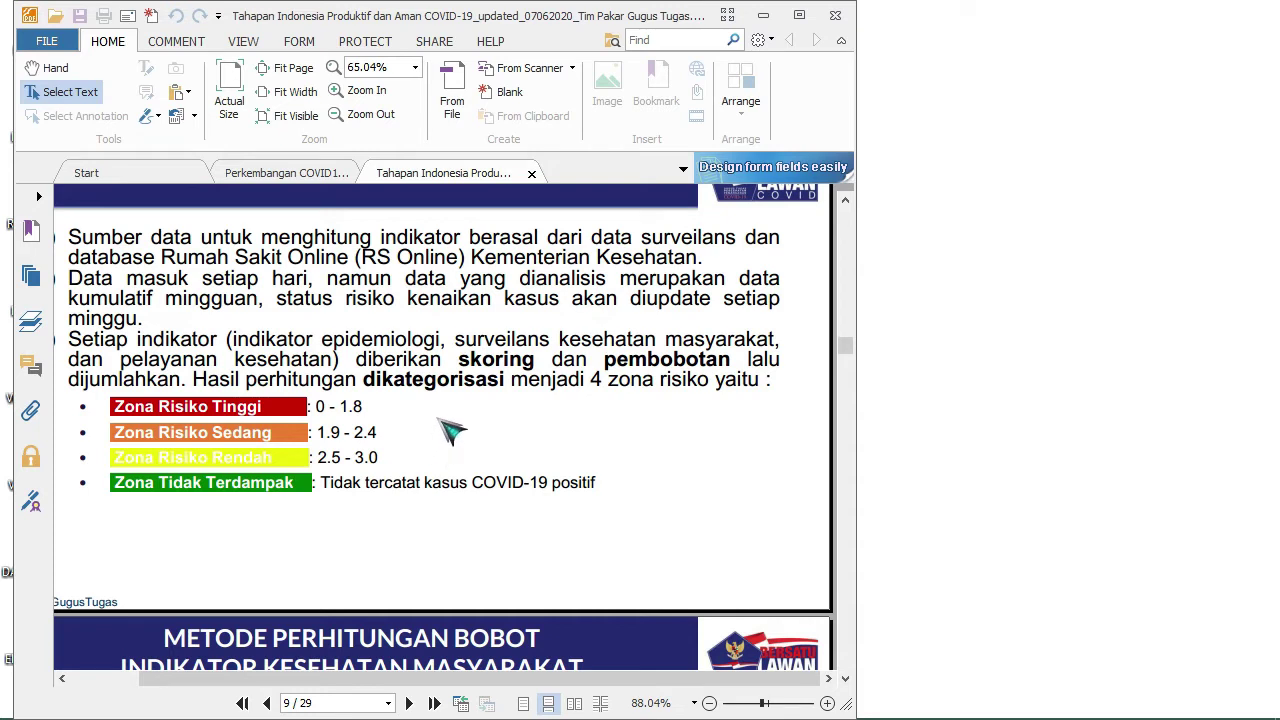
{"action": "left_click", "coordinate": [268, 172]}
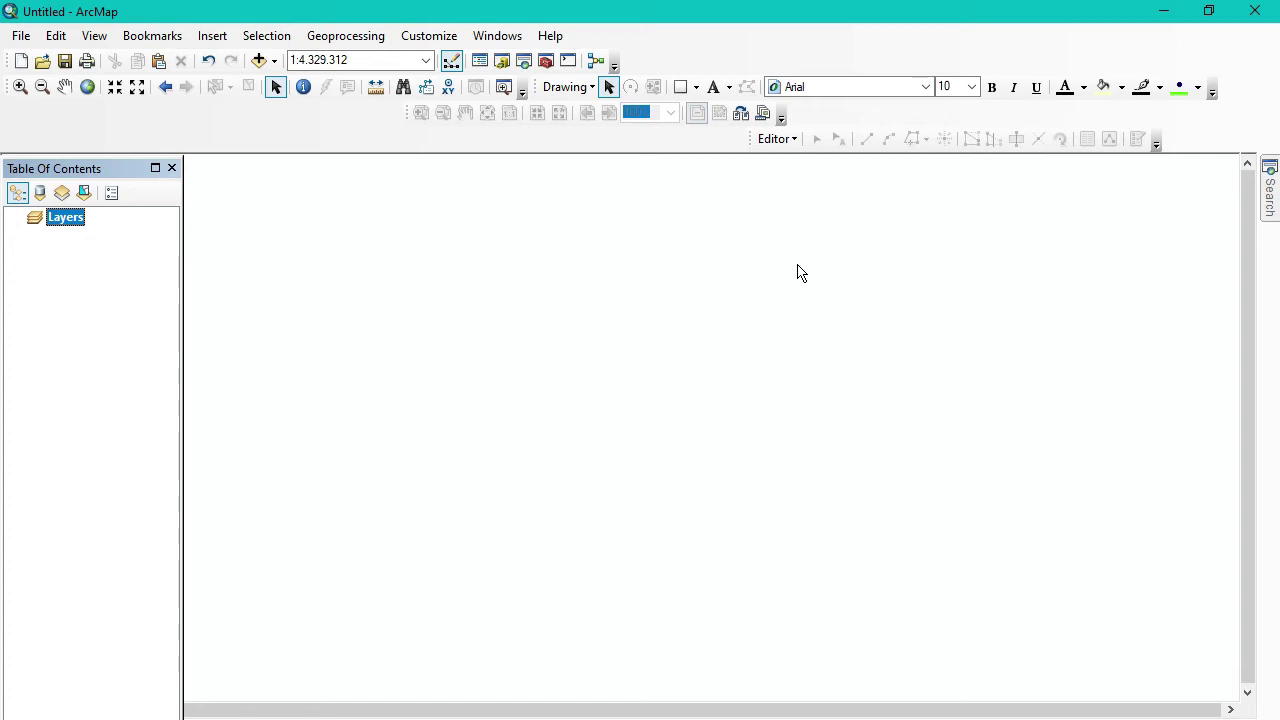
- Switch to ArcMap and add the kalbar per kab.shp shapefile from the connected PENGAJARAN folder to the Layers data frame
{"action": "right_click", "coordinate": [72, 222]}
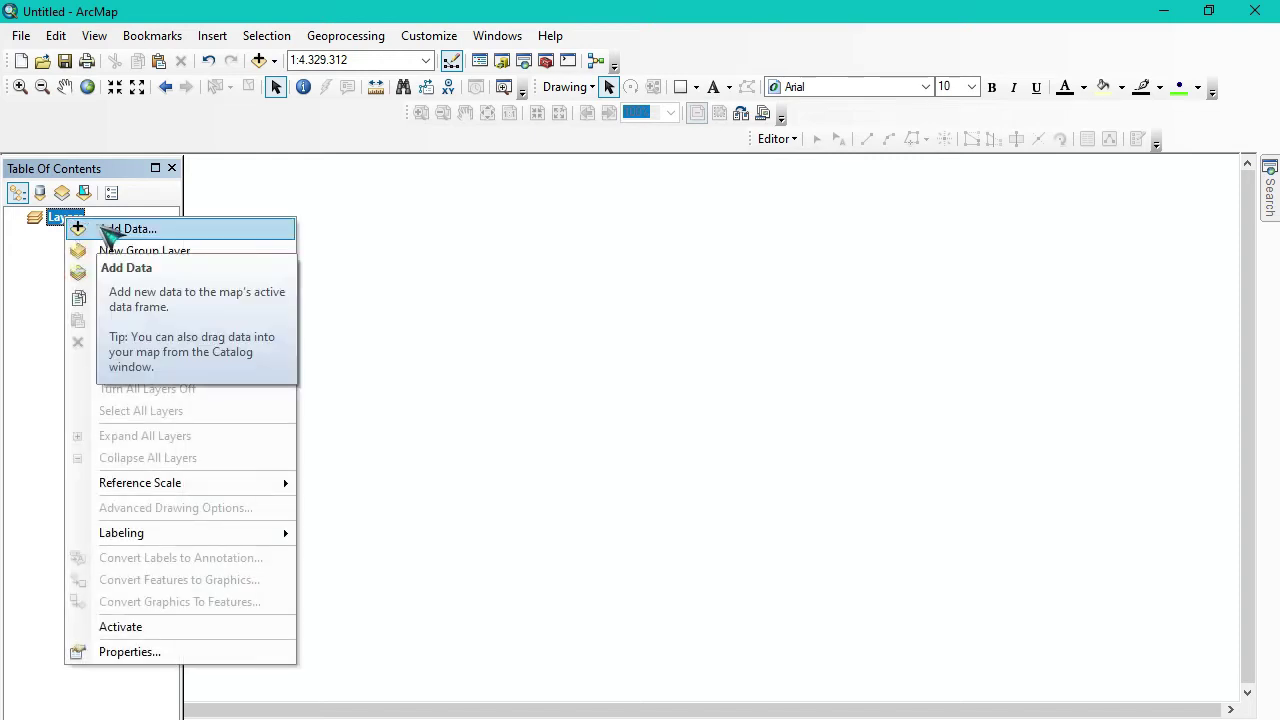
{"action": "left_click", "coordinate": [104, 230]}
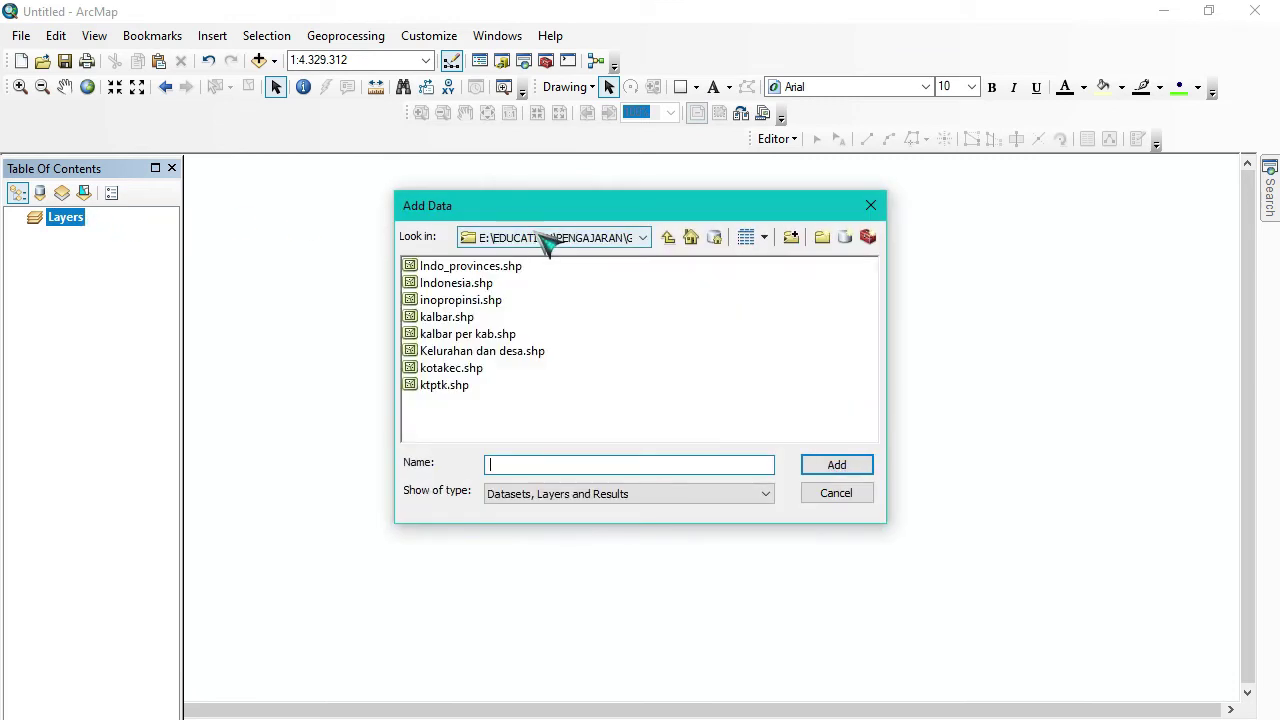
{"action": "left_click", "coordinate": [792, 239]}
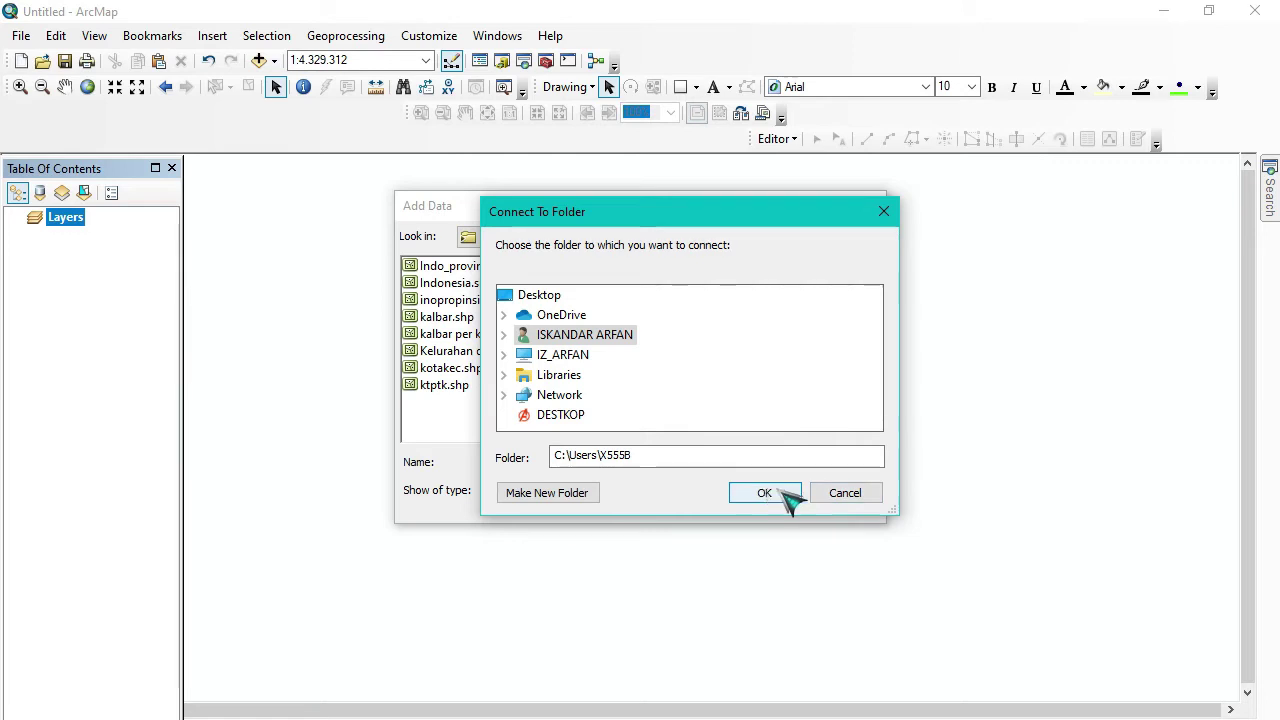
{"action": "left_click", "coordinate": [879, 196]}
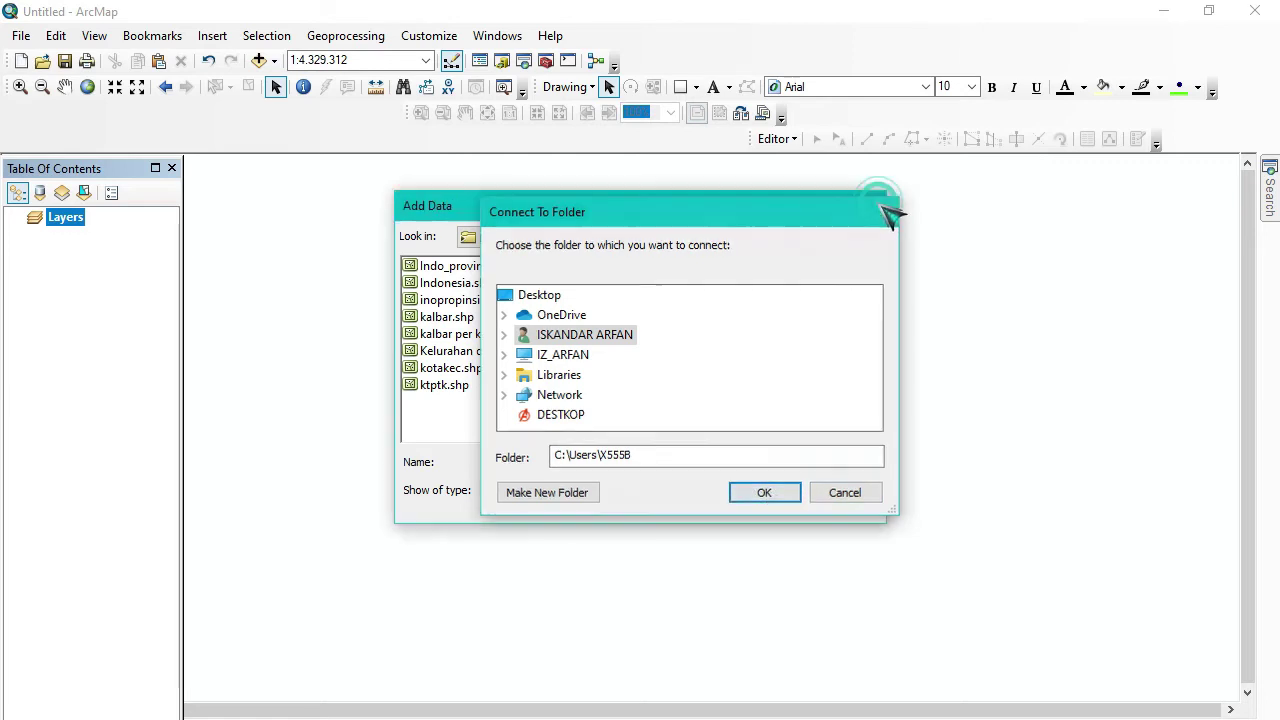
{"action": "left_click", "coordinate": [643, 238]}
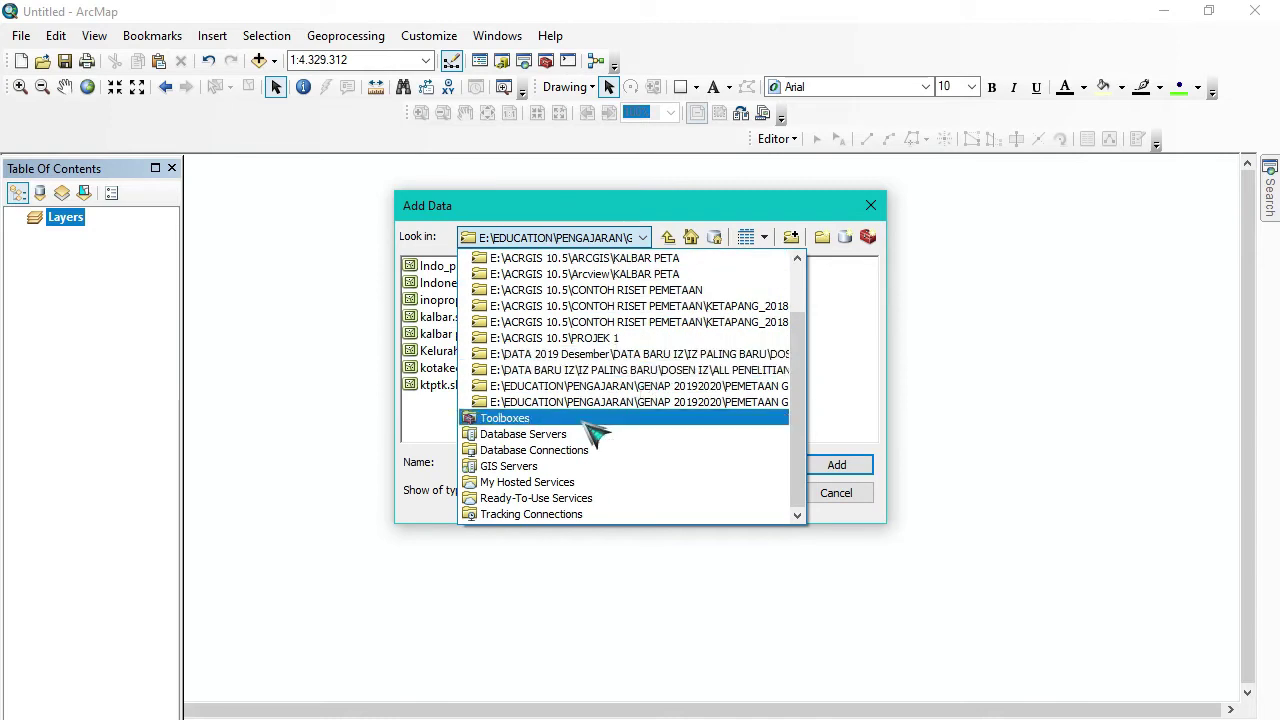
{"action": "left_click", "coordinate": [638, 403]}
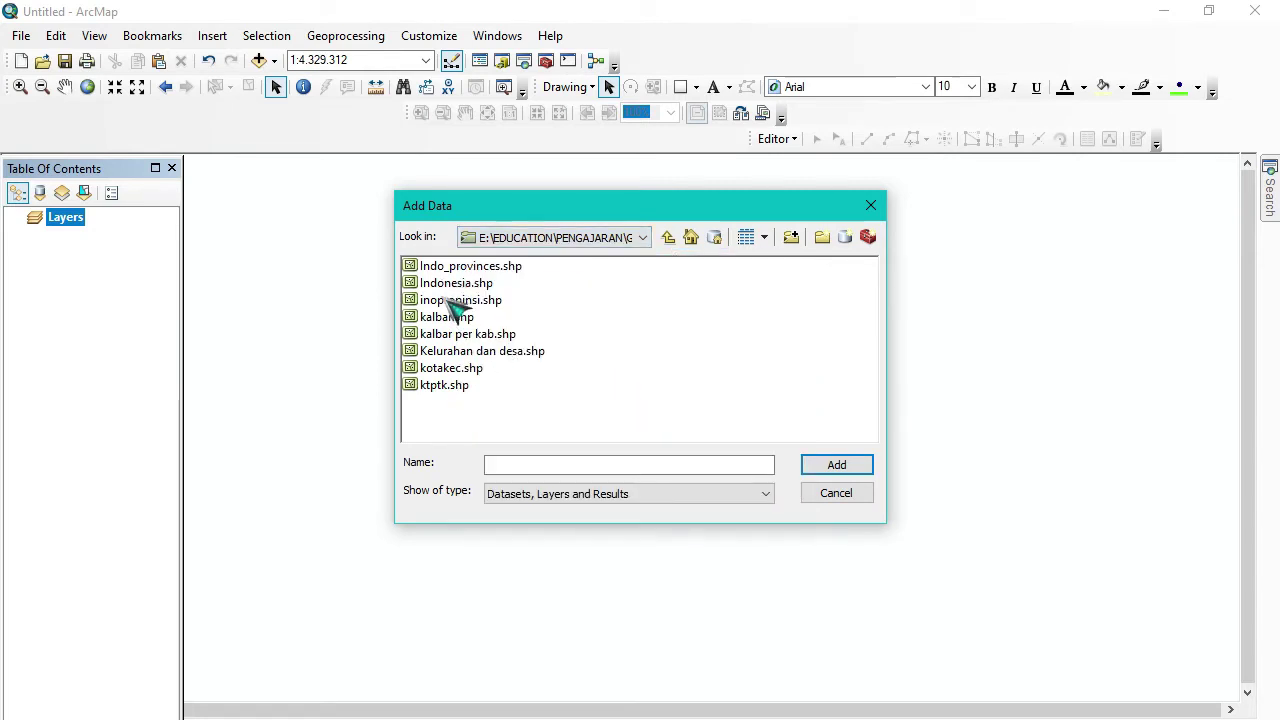
{"action": "left_click", "coordinate": [481, 336]}
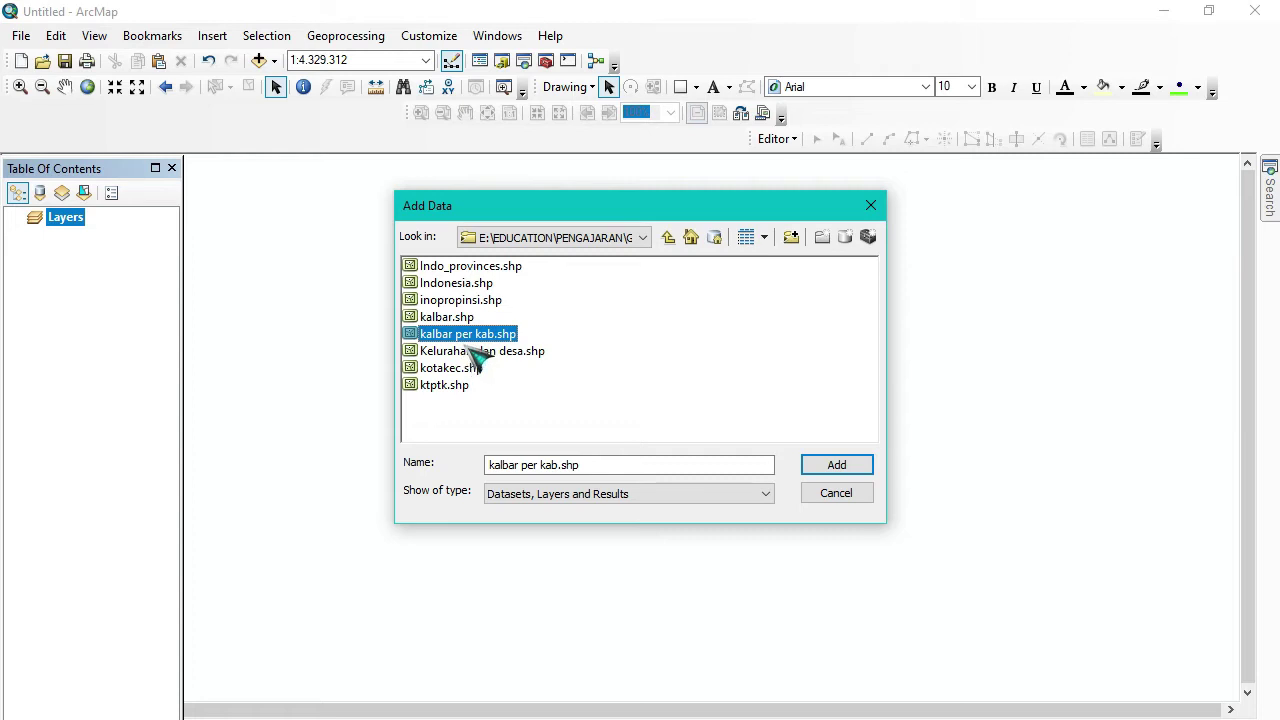
{"action": "left_click", "coordinate": [848, 467]}
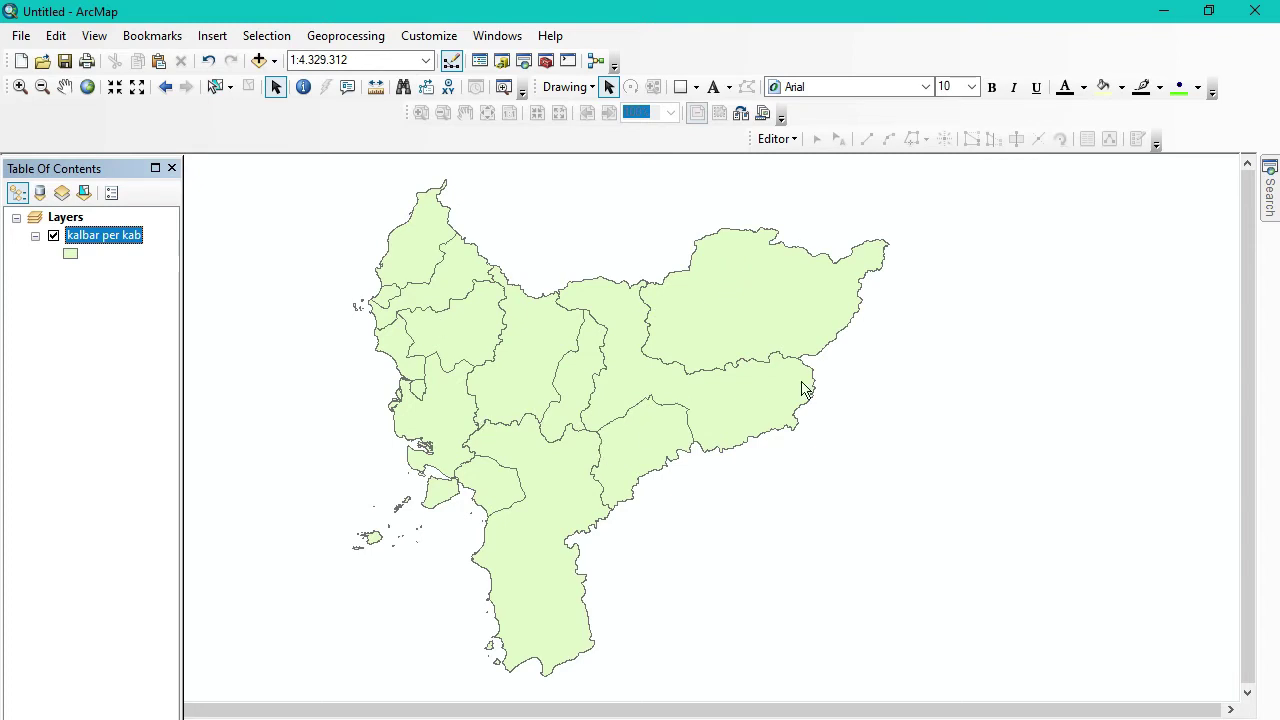
- Check that the Editor and Layout toolbars are enabled, and look over the available Editor commands
{"action": "left_click", "coordinate": [516, 33]}
{"action": "left_click", "coordinate": [516, 36]}
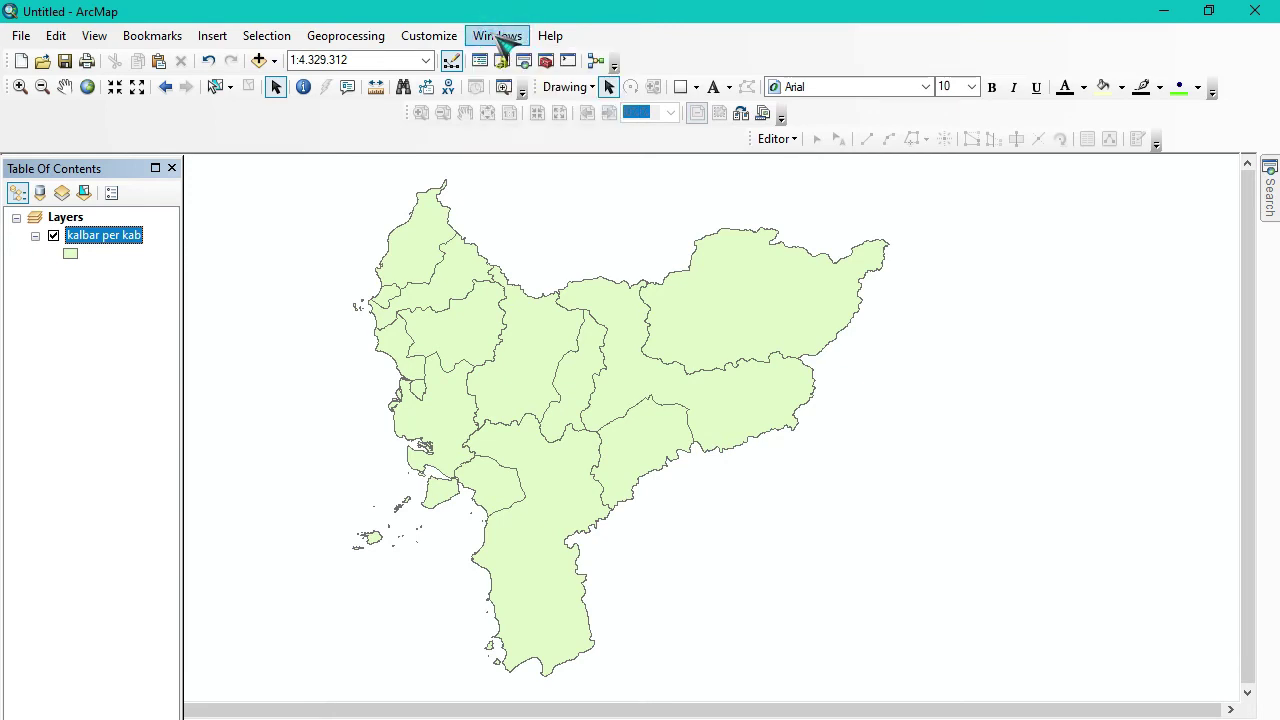
{"action": "left_click", "coordinate": [437, 38]}
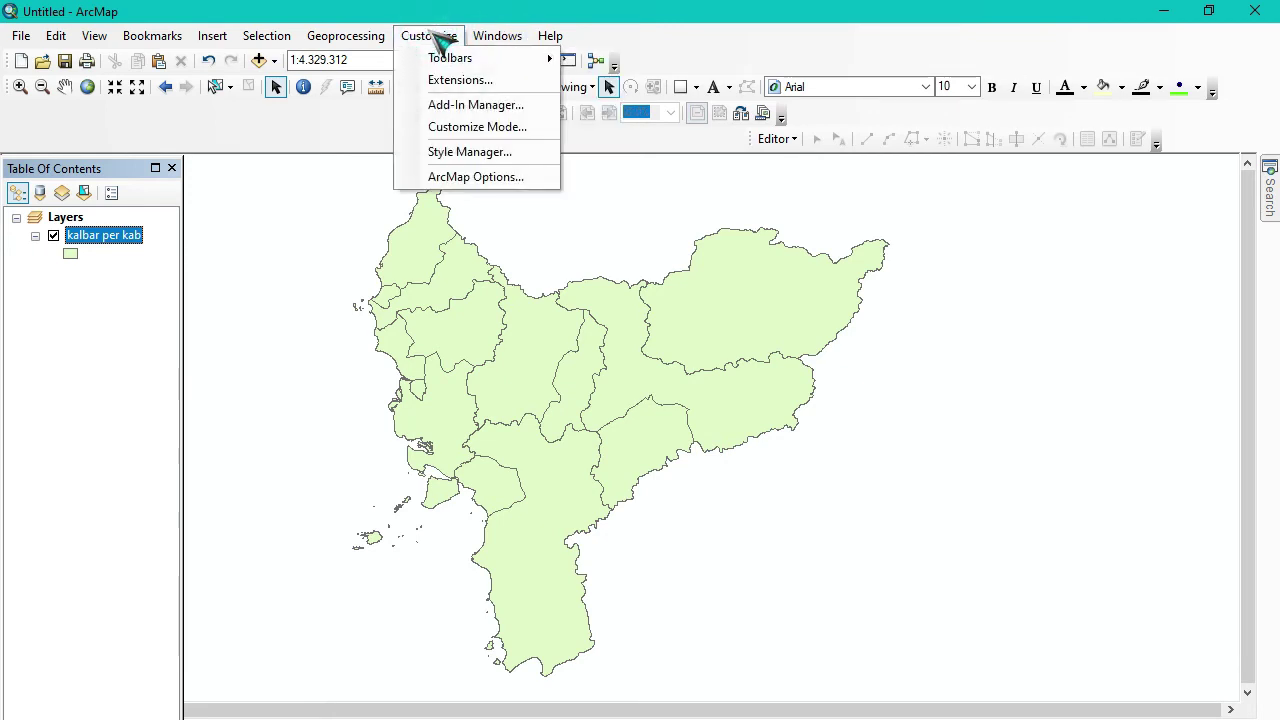
{"action": "mouse_move", "coordinate": [452, 61]}
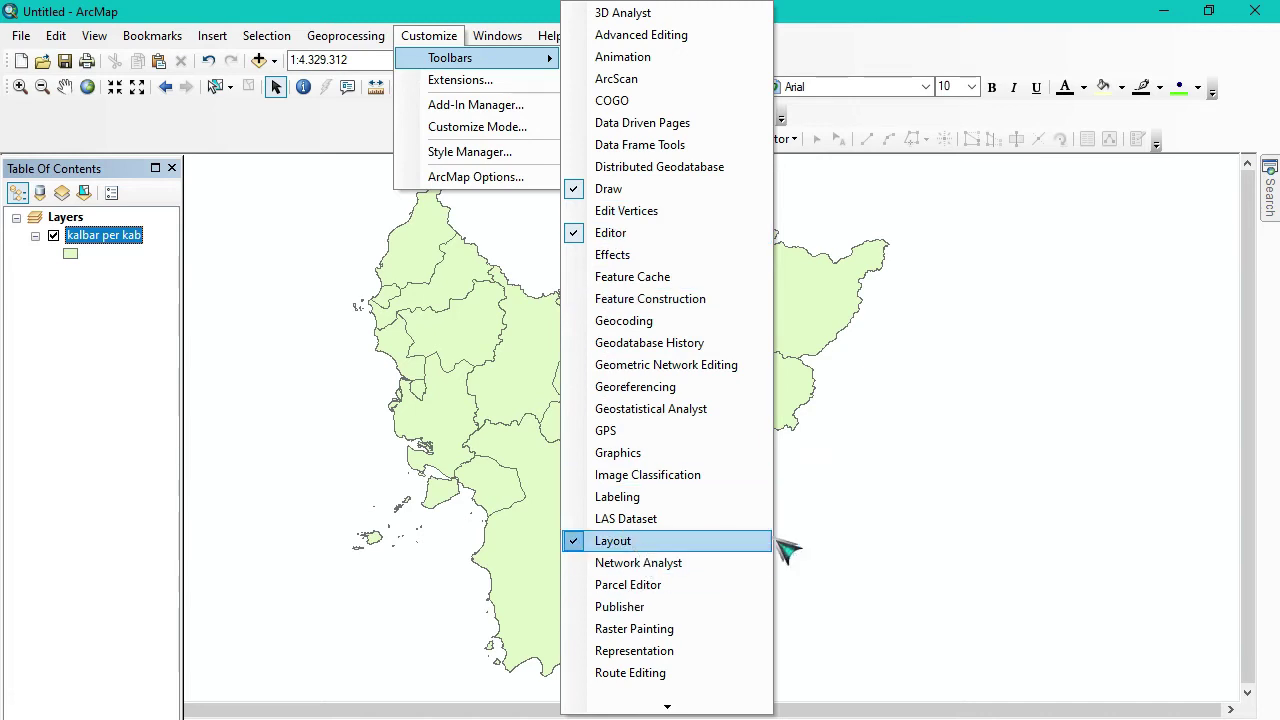
{"action": "left_click", "coordinate": [926, 522]}
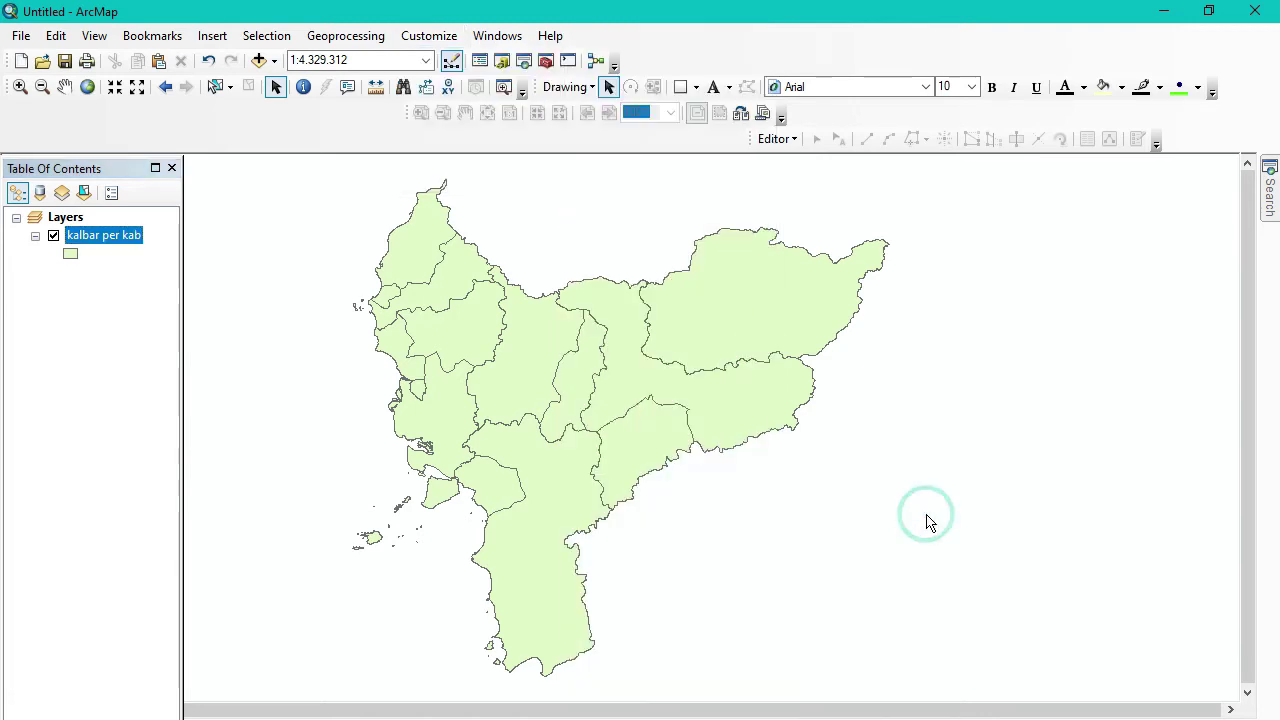
{"action": "left_click", "coordinate": [800, 143]}
{"action": "left_click", "coordinate": [848, 163]}
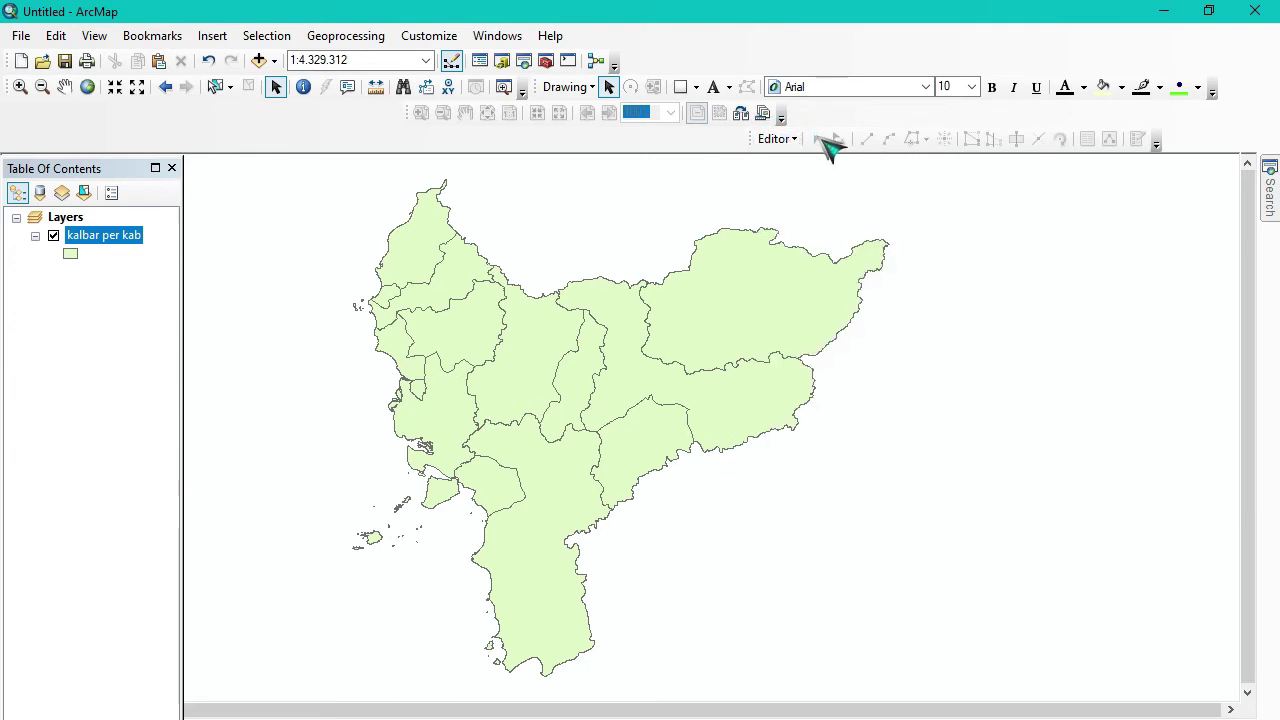
{"action": "left_click", "coordinate": [791, 139]}
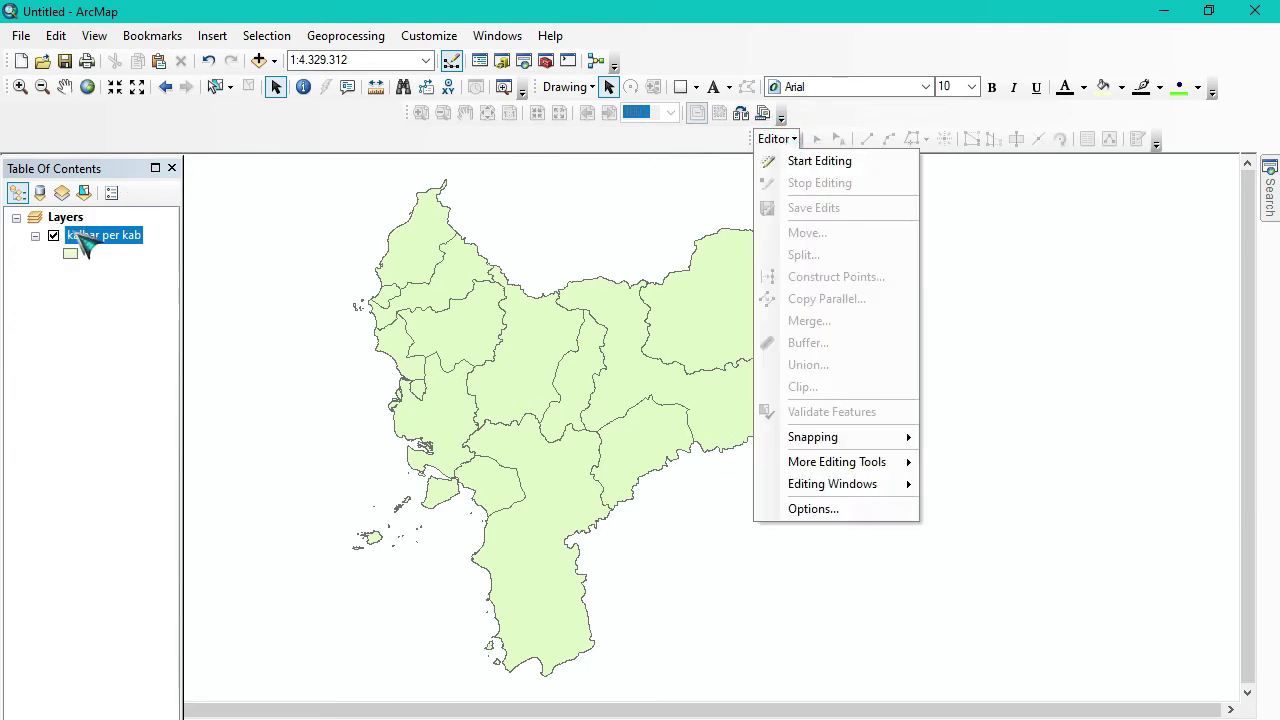
- Turn on feature labels for the kalbar per kab layer, and open its attribute table wide enough to show all columns
{"action": "right_click", "coordinate": [101, 251]}
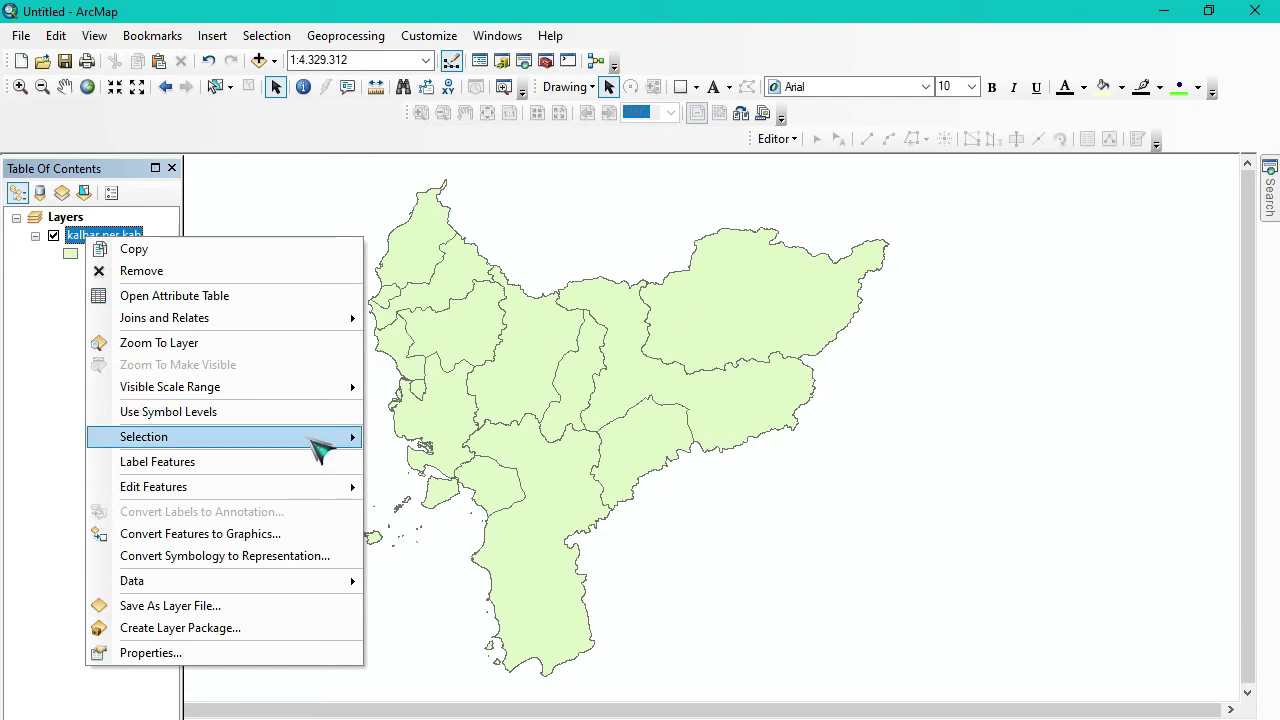
{"action": "left_click", "coordinate": [243, 467]}
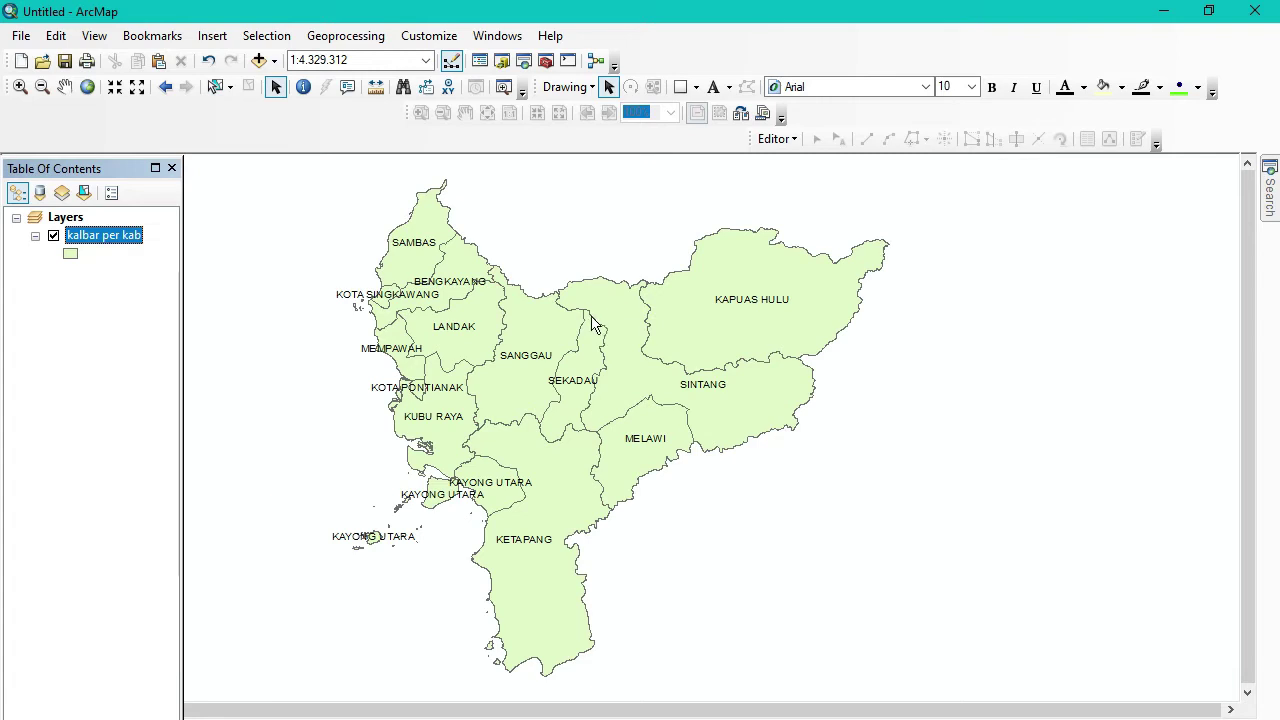
{"action": "right_click", "coordinate": [100, 236]}
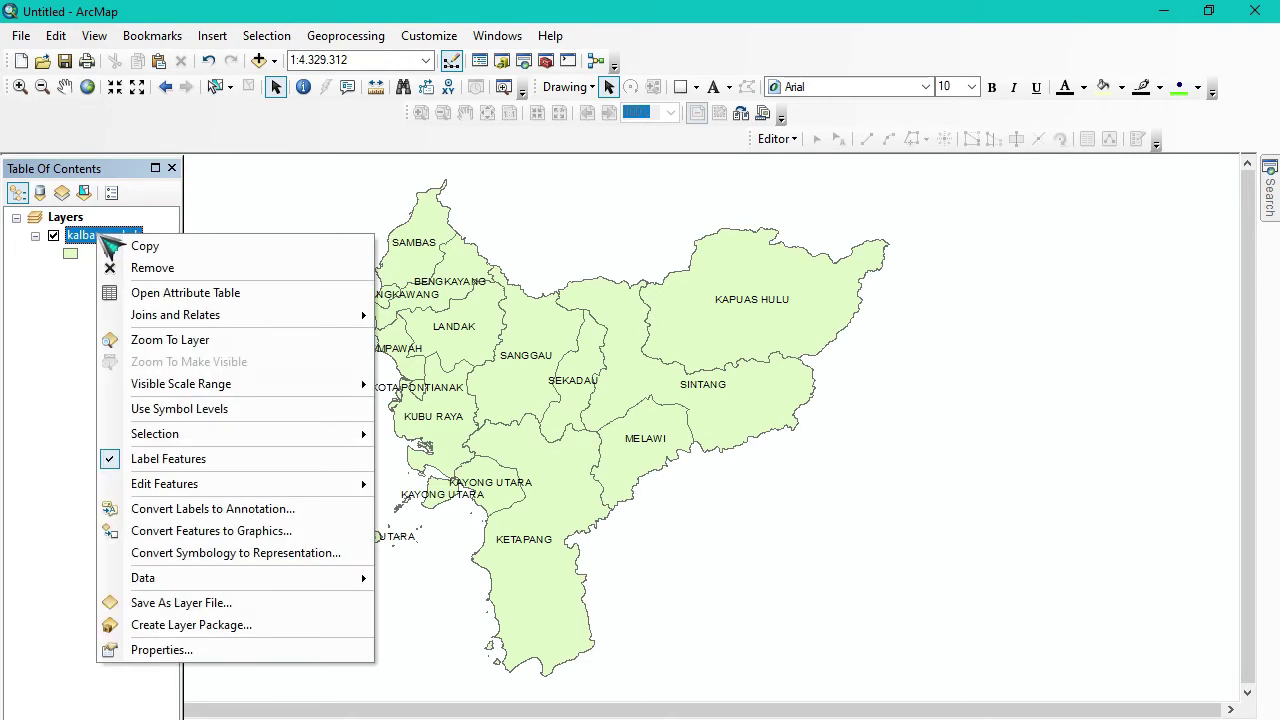
{"action": "left_click", "coordinate": [190, 293]}
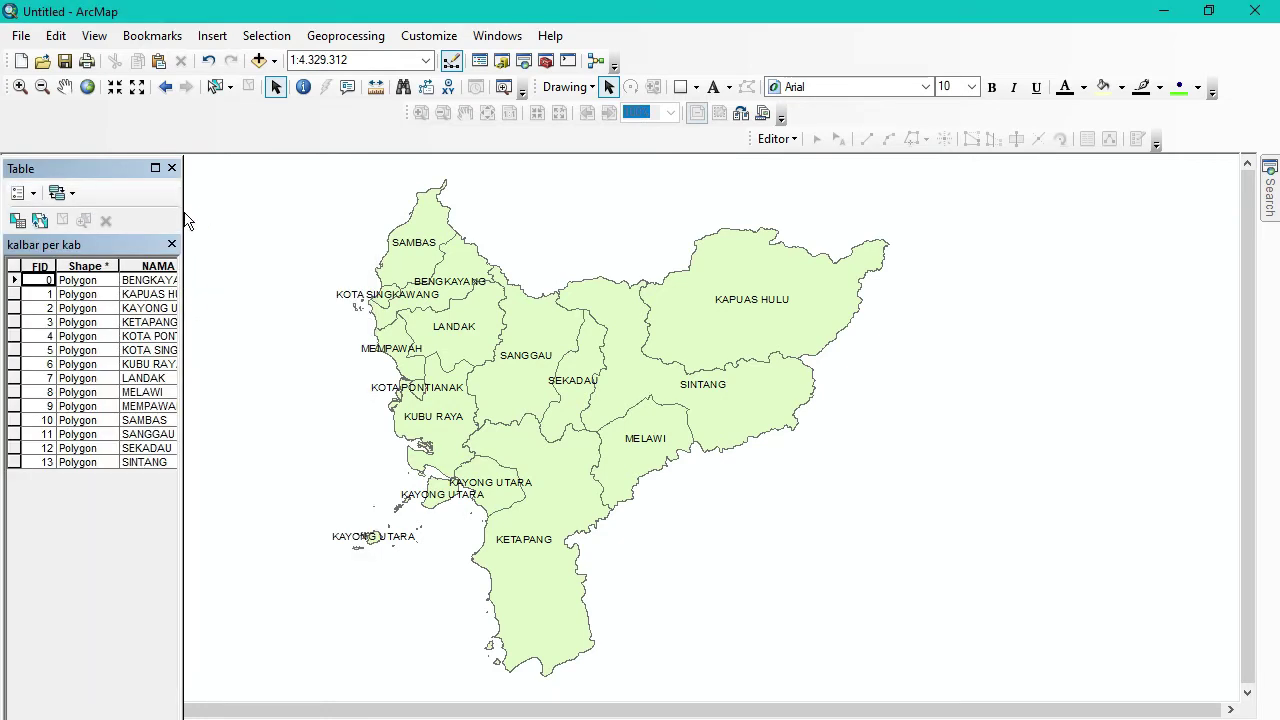
{"action": "left_click_drag", "start_coordinate": [183, 213], "coordinate": [675, 243]}
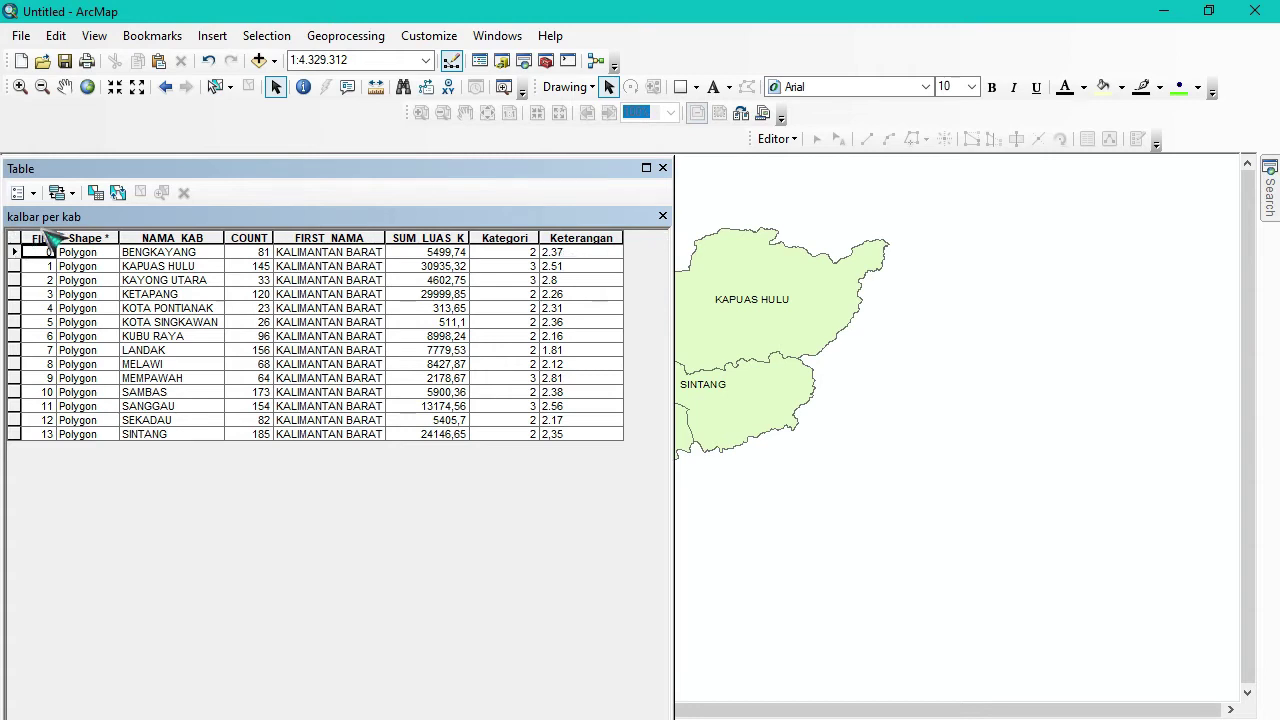
{"action": "left_click", "coordinate": [795, 142]}
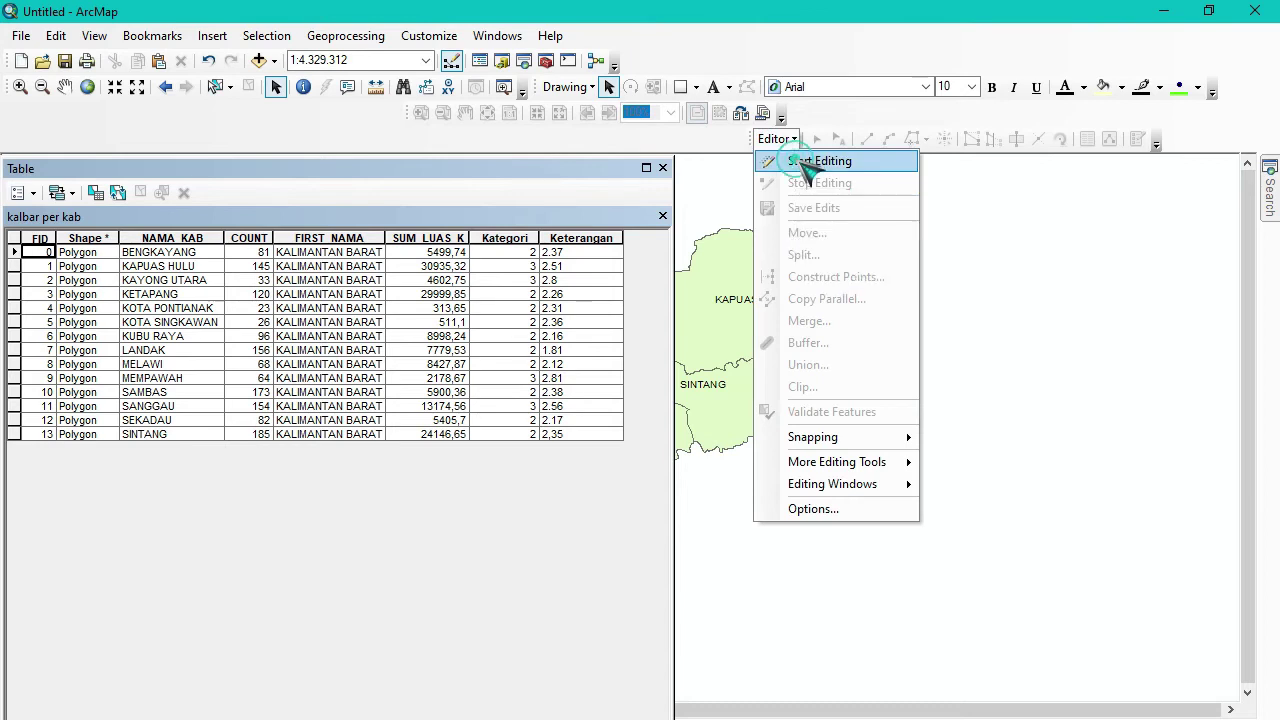
{"action": "left_click", "coordinate": [800, 166]}
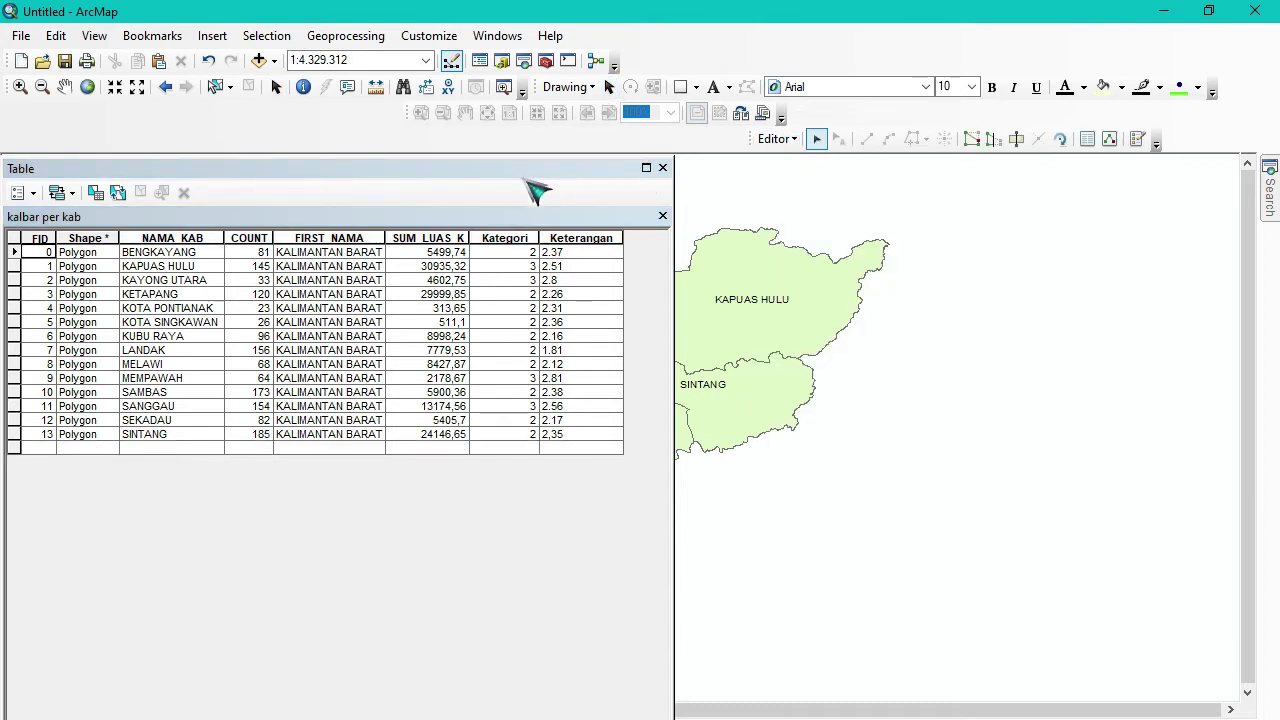
{"action": "left_click", "coordinate": [36, 199]}
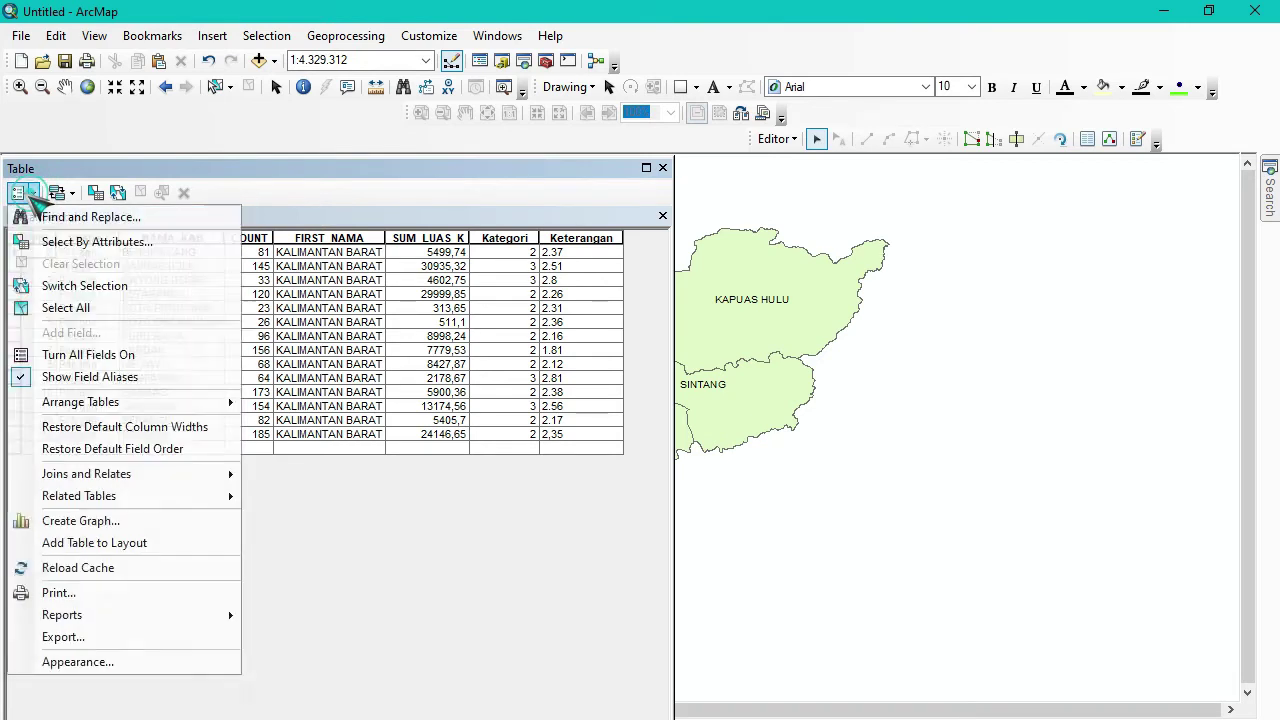
{"action": "left_click", "coordinate": [789, 139]}
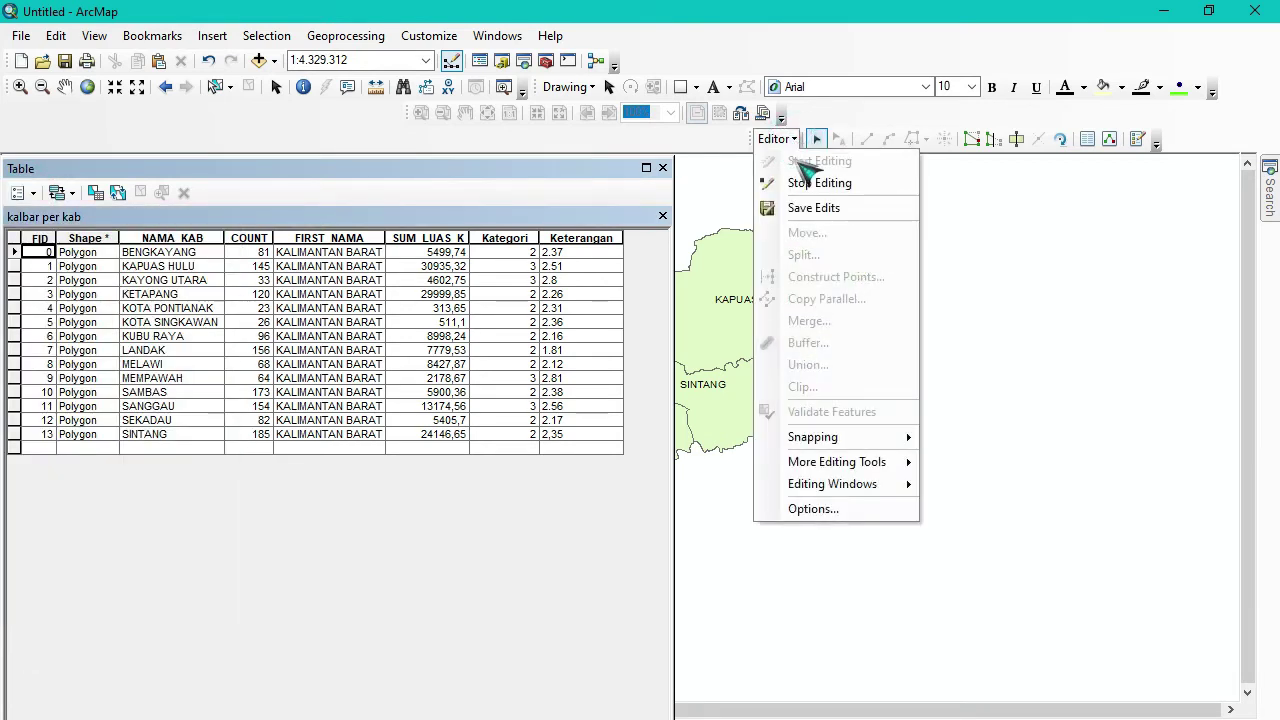
{"action": "left_click", "coordinate": [808, 184]}
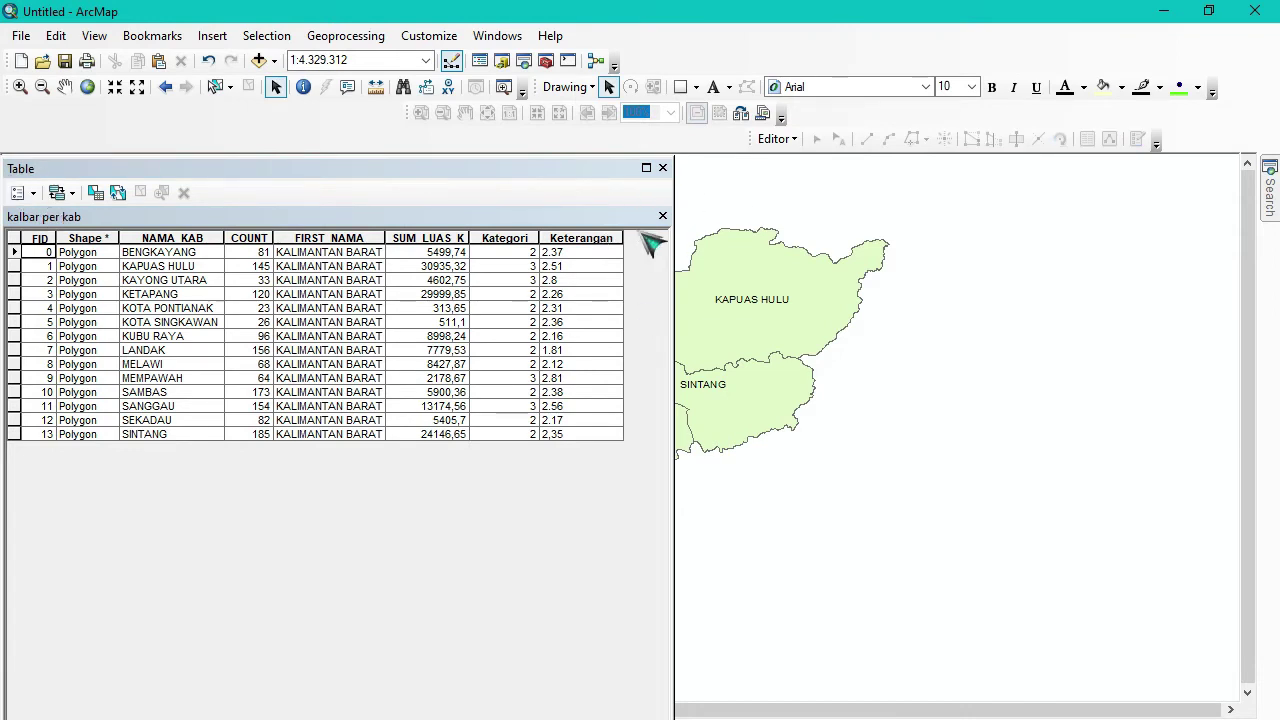
- Start adding a field to the kalbar per kab attribute table and name it SKORING
{"action": "left_click", "coordinate": [22, 192]}
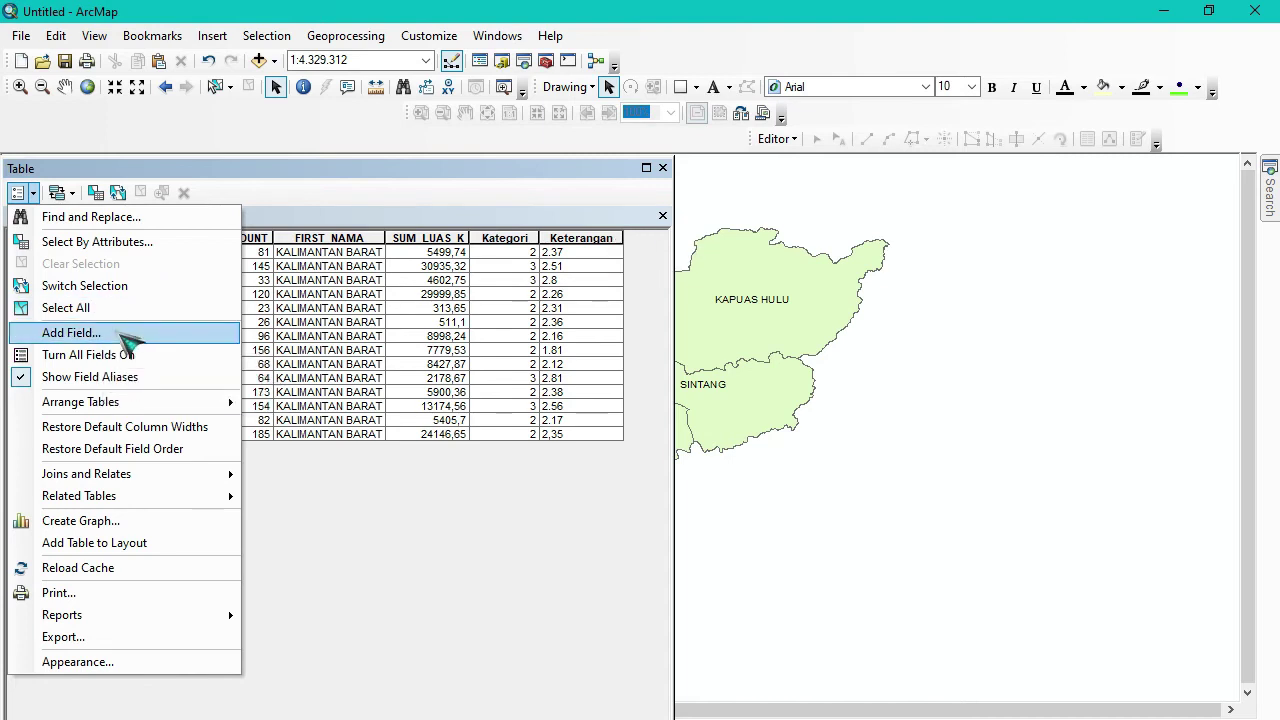
{"action": "left_click", "coordinate": [118, 333]}
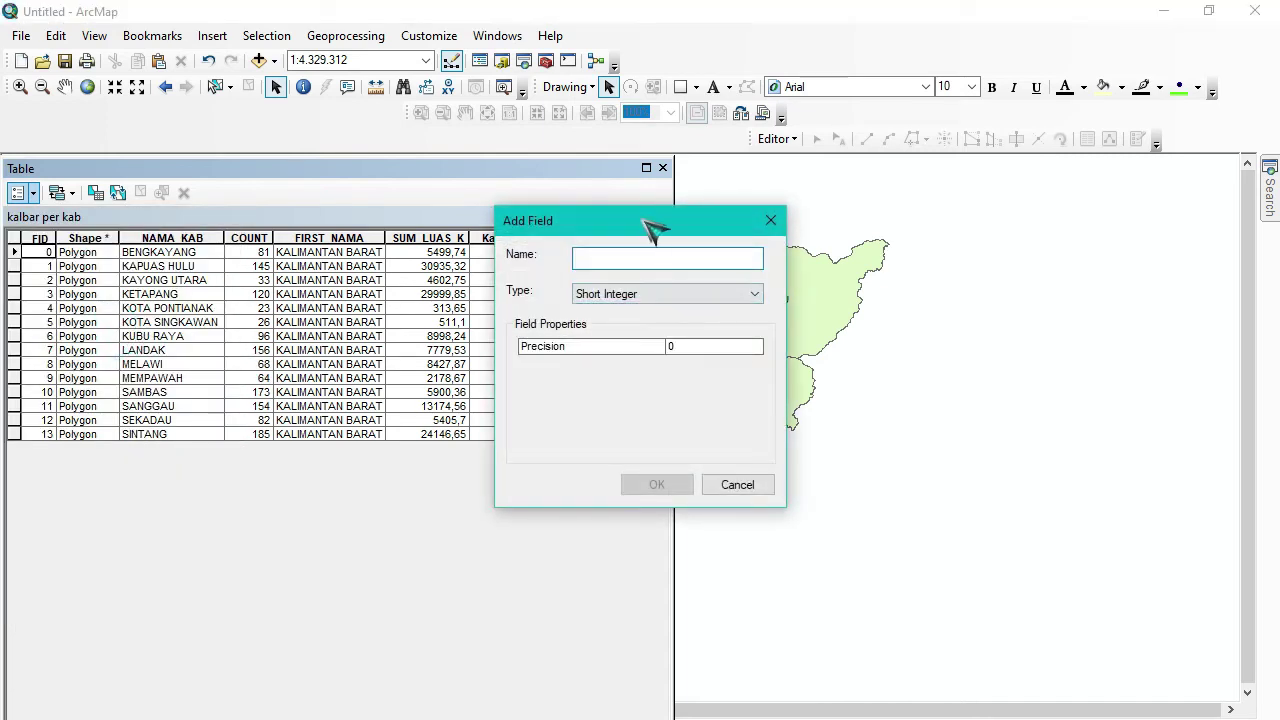
{"action": "left_click_drag", "start_coordinate": [655, 225], "coordinate": [543, 225]}
{"action": "left_click", "coordinate": [483, 271]}
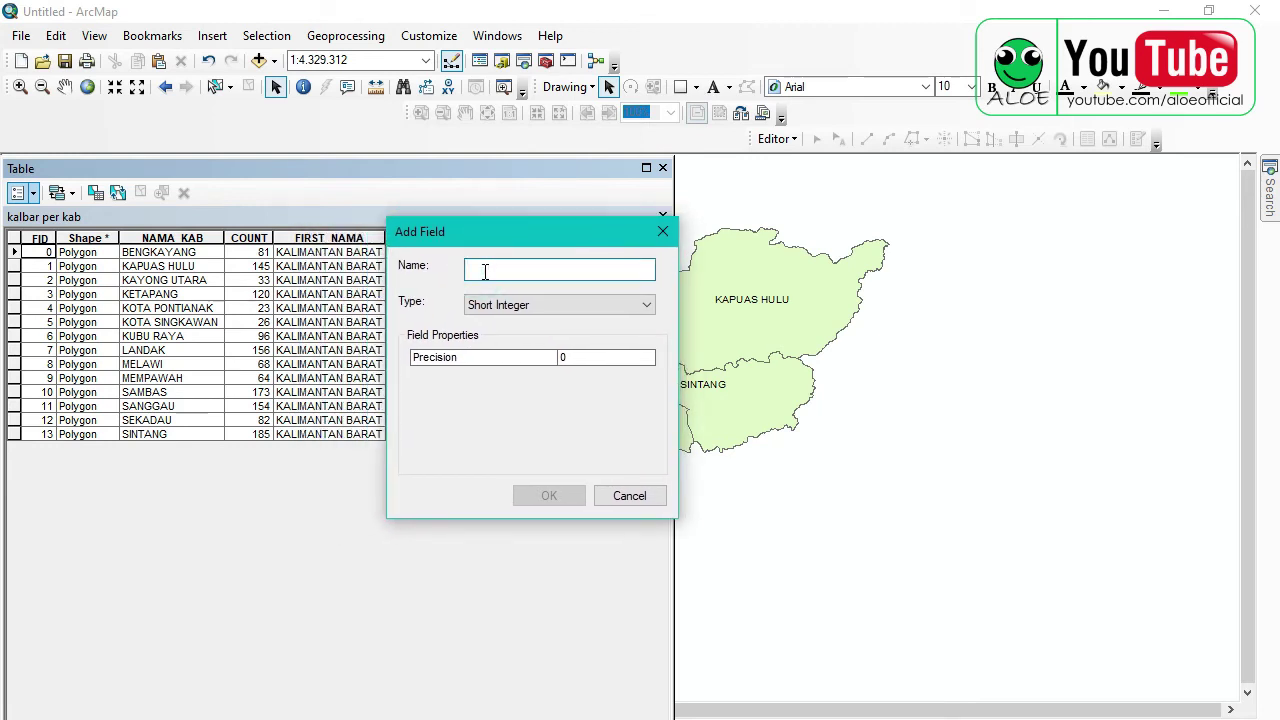
{"action": "type", "text": "SKORING"}
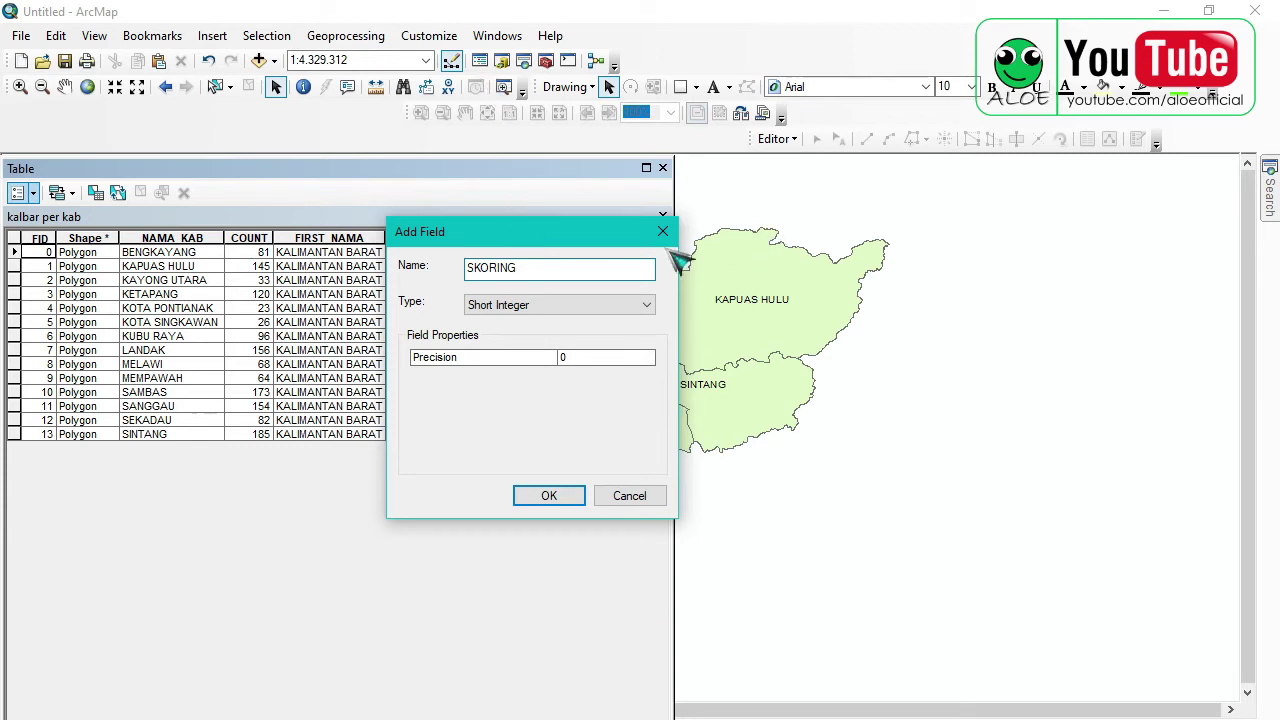
- Check the Skor column for each regency in the Perkembangan COVID19 PDF in Foxit Reader, and return to the new field's settings in ArcMap
{"action": "left_click", "coordinate": [607, 570]}
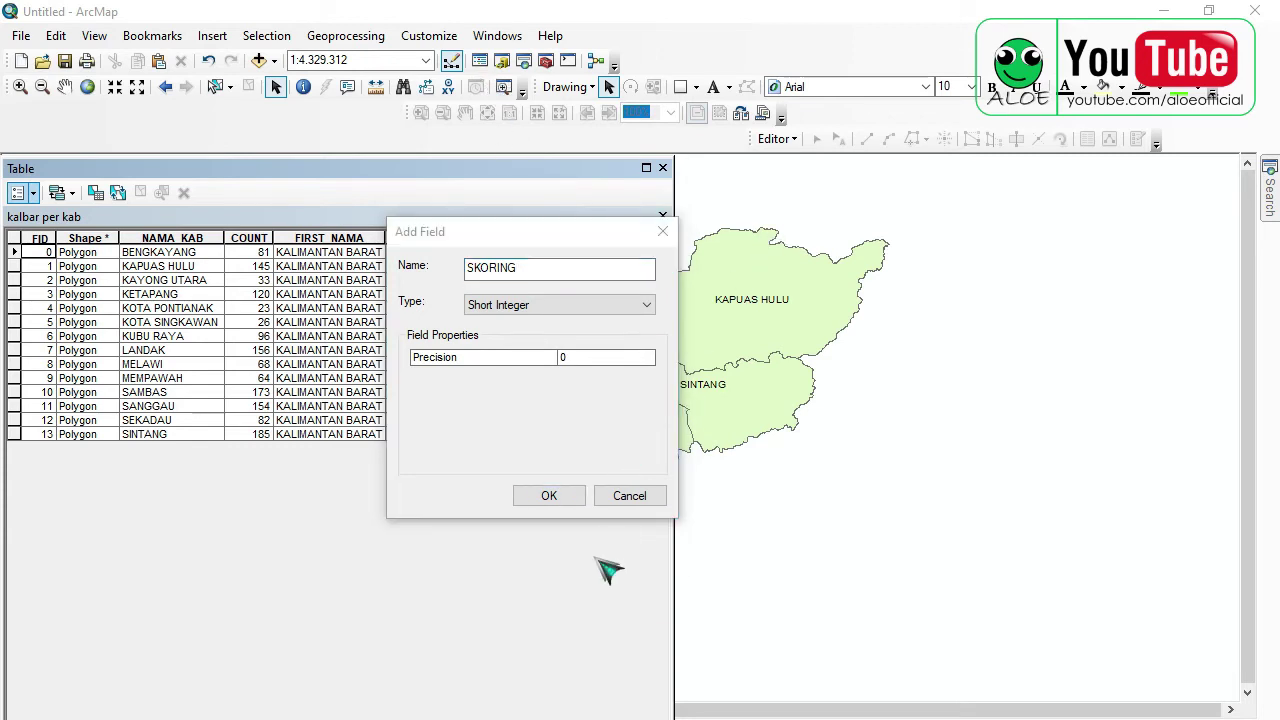
{"action": "key", "text": "super"}
{"action": "left_click", "coordinate": [760, 707]}
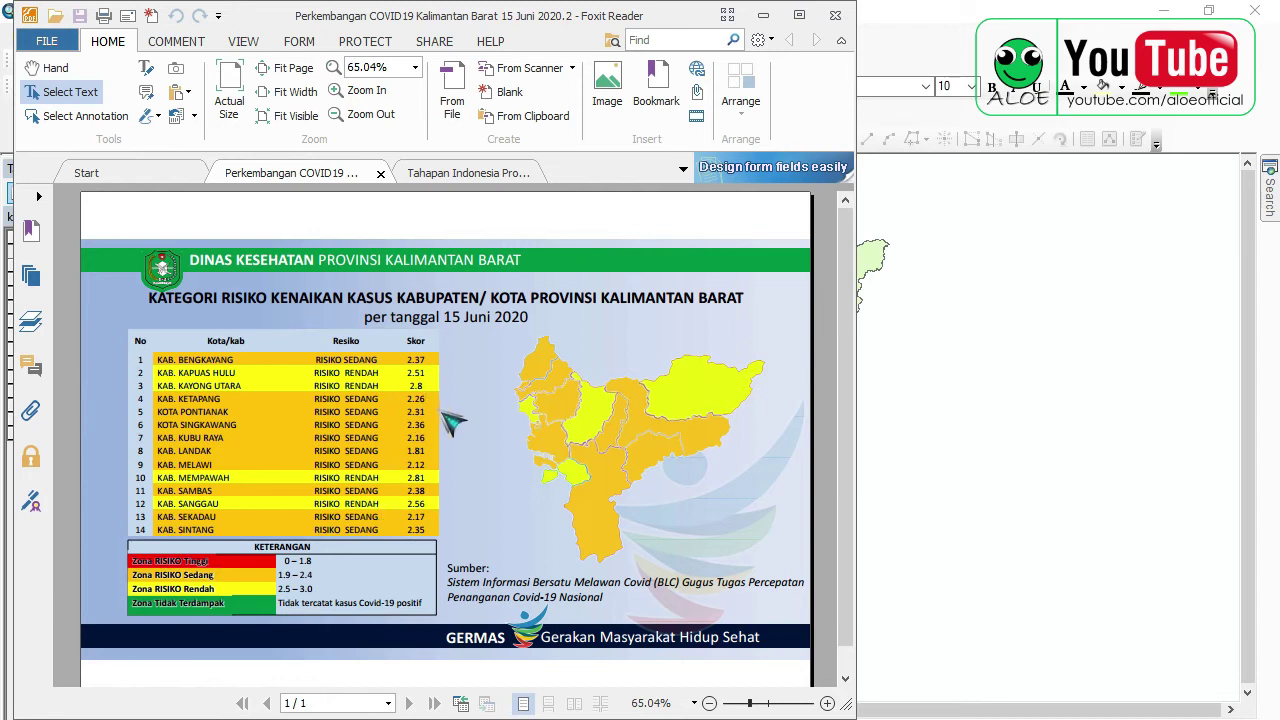
{"action": "left_click", "coordinate": [1112, 347]}
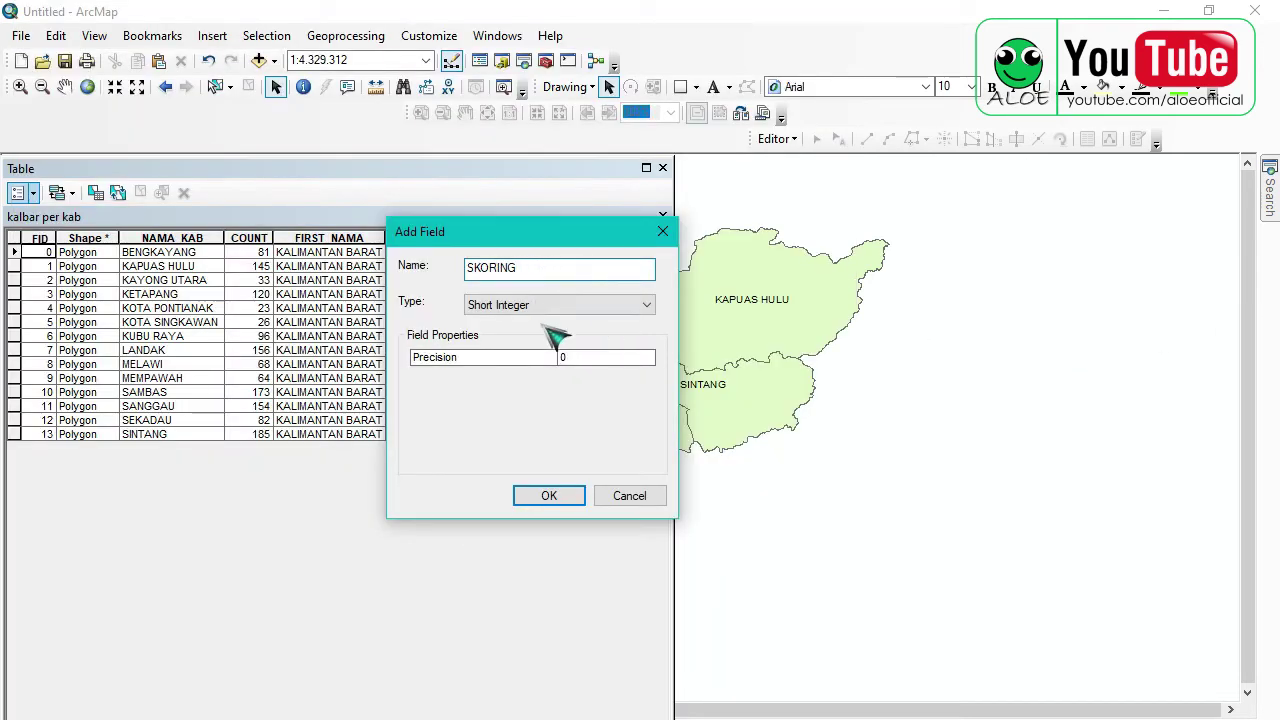
- Change the new field's name to HASIL SKORING and set its type to Double
{"action": "left_click", "coordinate": [466, 268]}
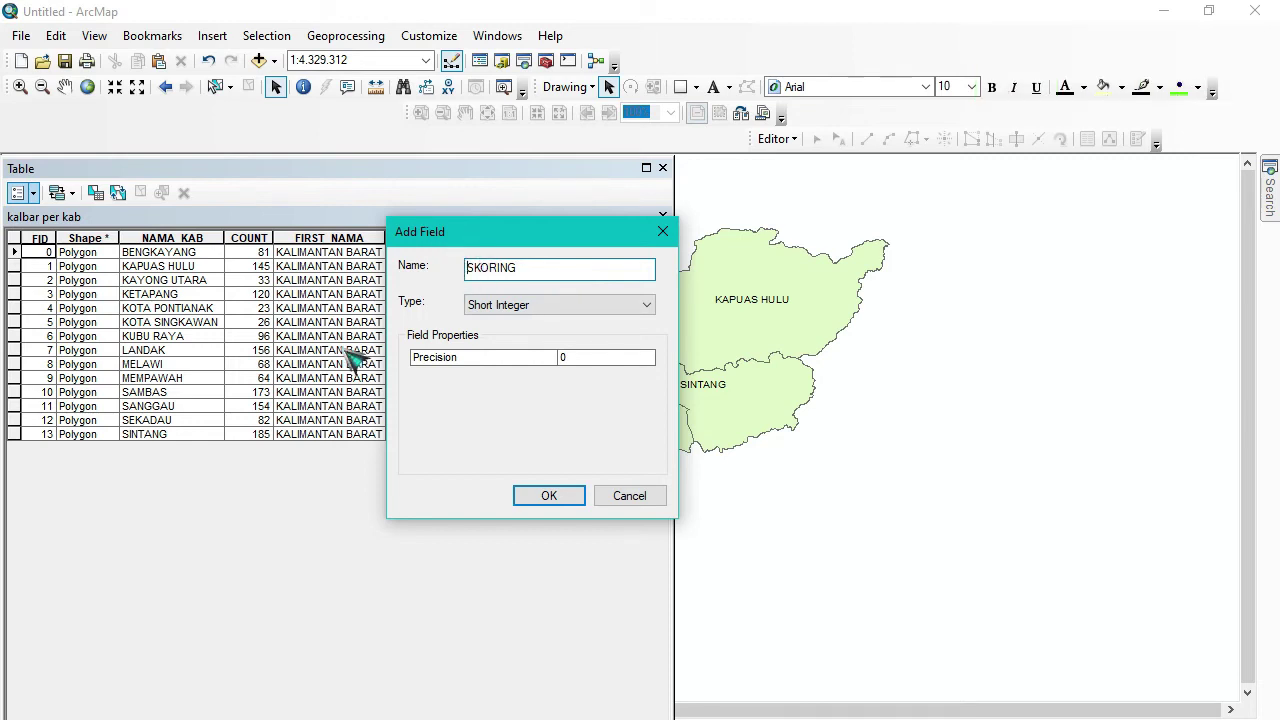
{"action": "type", "text": "HASIL"}
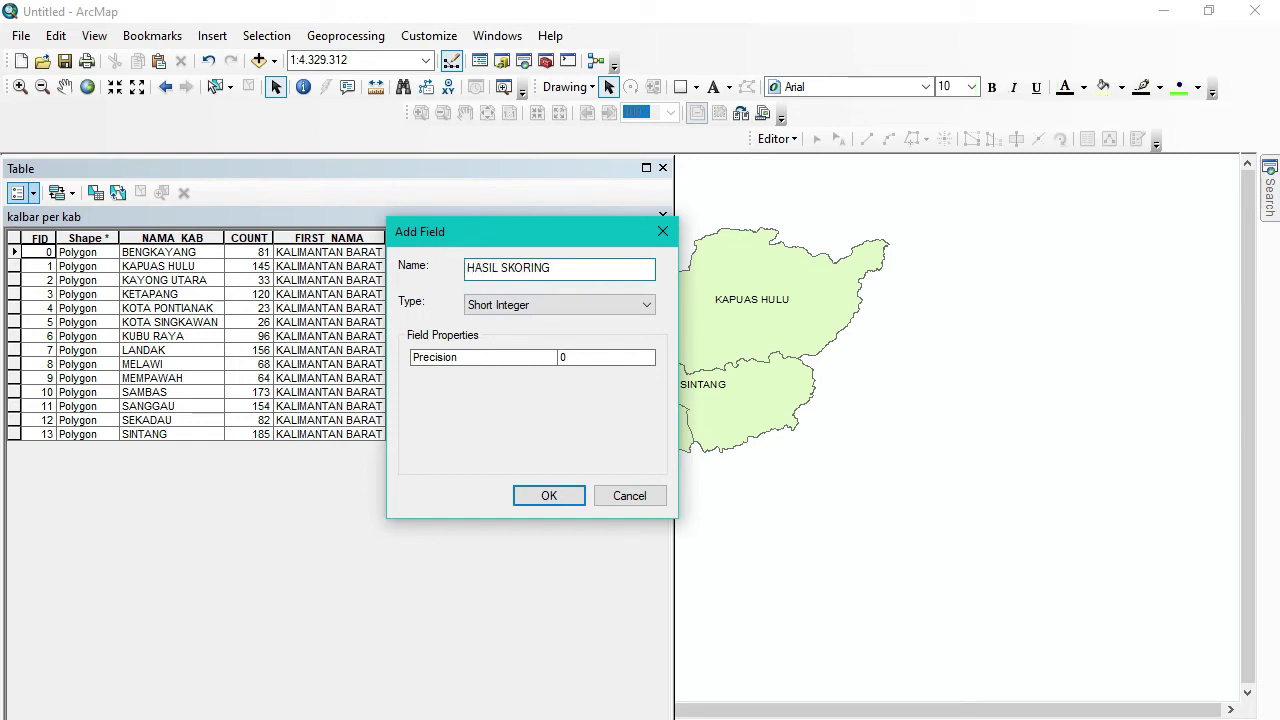
{"action": "left_click", "coordinate": [648, 315]}
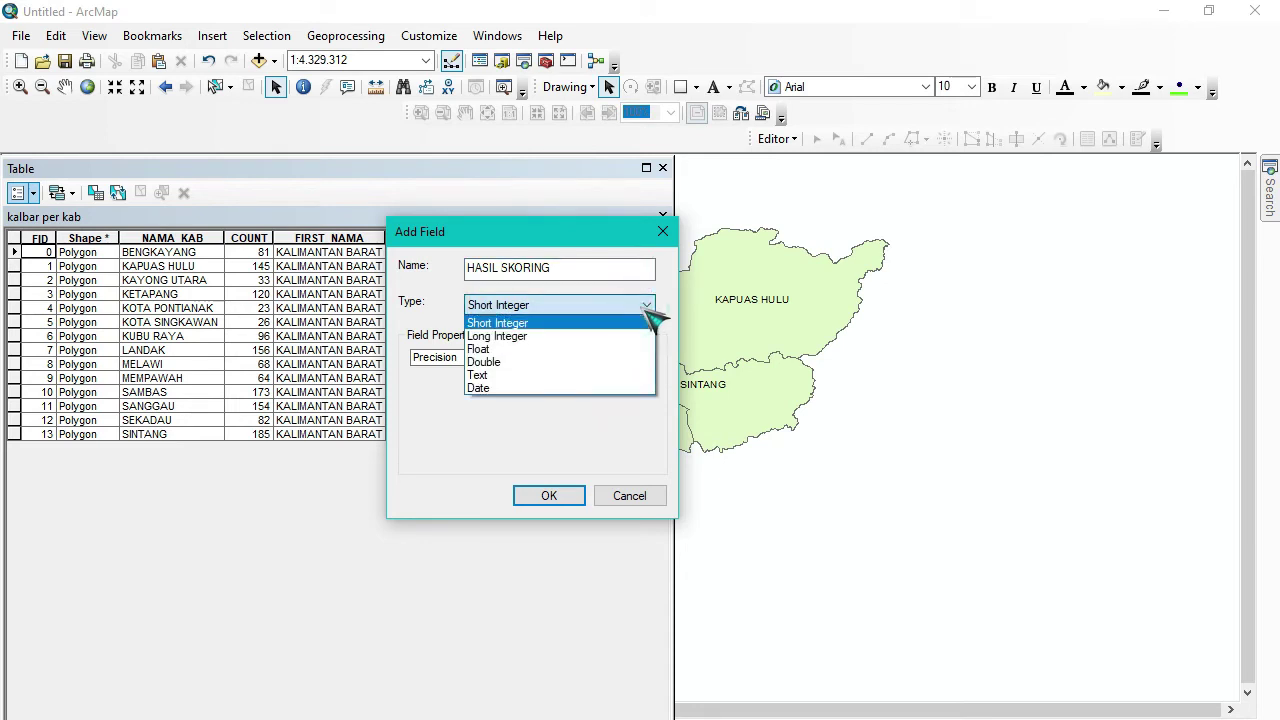
{"action": "left_click", "coordinate": [651, 314]}
{"action": "left_click", "coordinate": [651, 314]}
{"action": "double_click", "coordinate": [651, 314]}
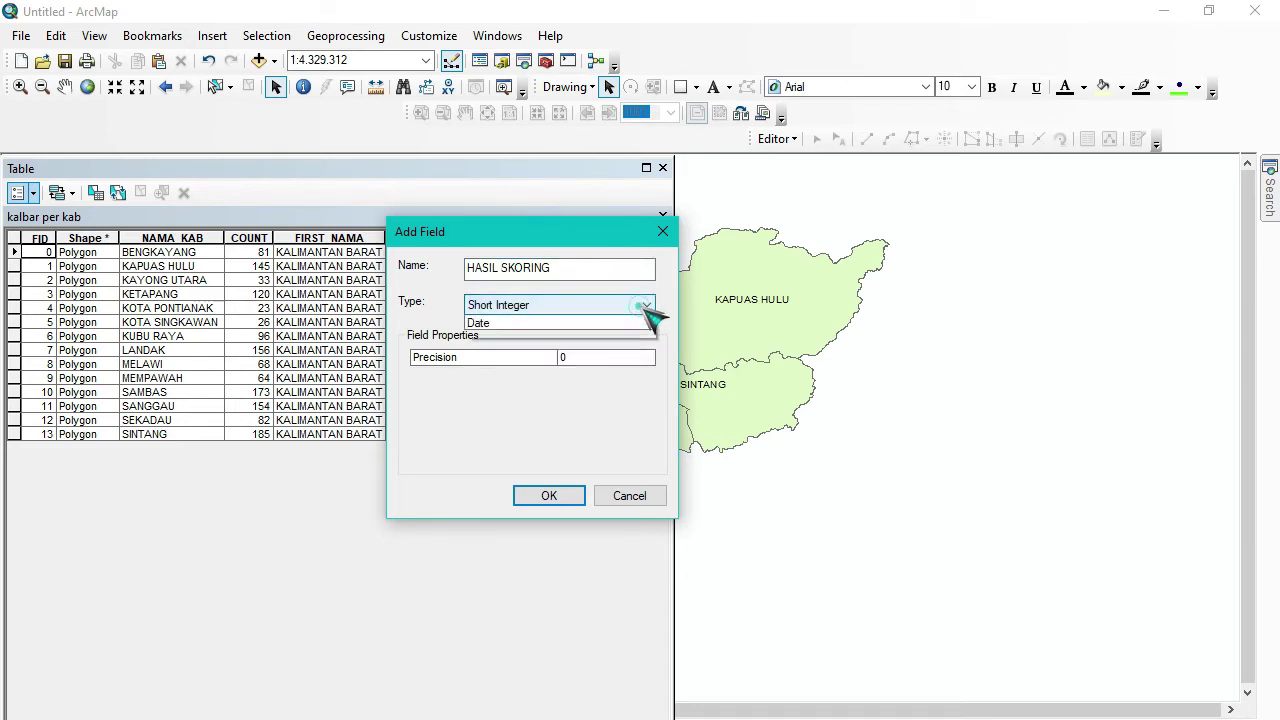
{"action": "left_click", "coordinate": [545, 363]}
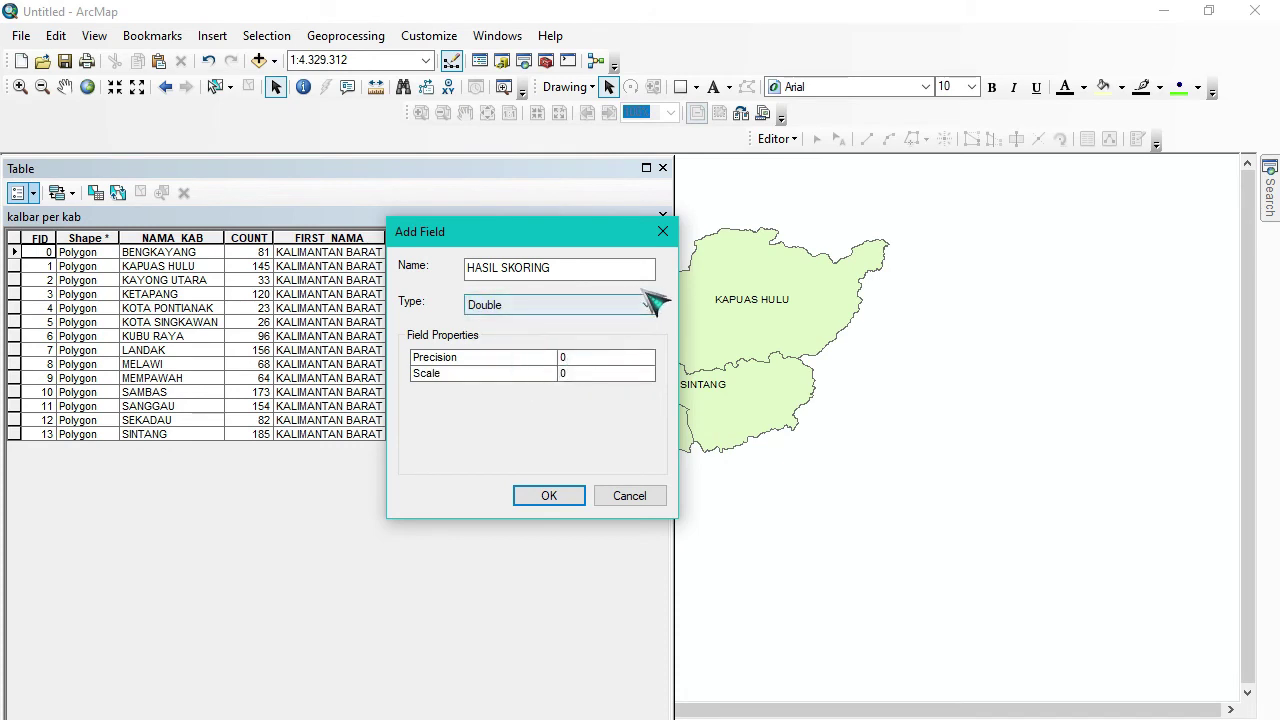
- Create the field under the shortened name HASIL_SKOR, and adjust the table and column widths to show it fully
{"action": "left_click", "coordinate": [556, 496]}
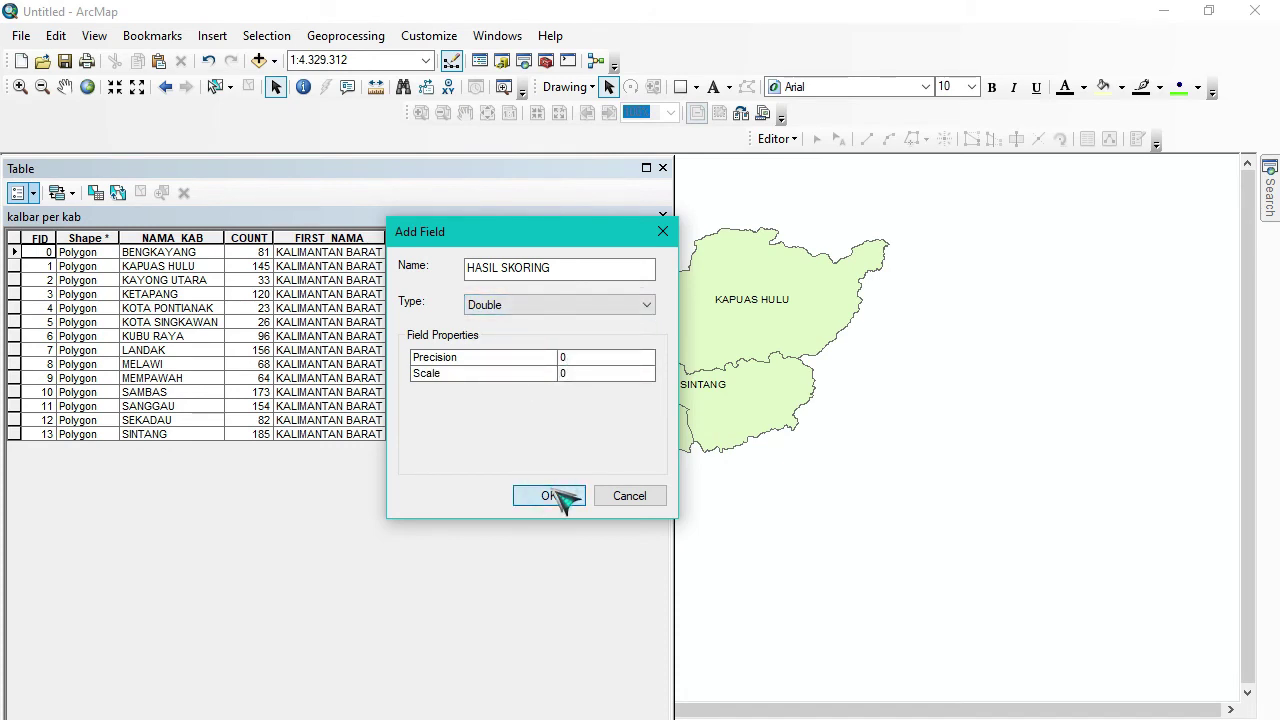
{"action": "left_click", "coordinate": [715, 438]}
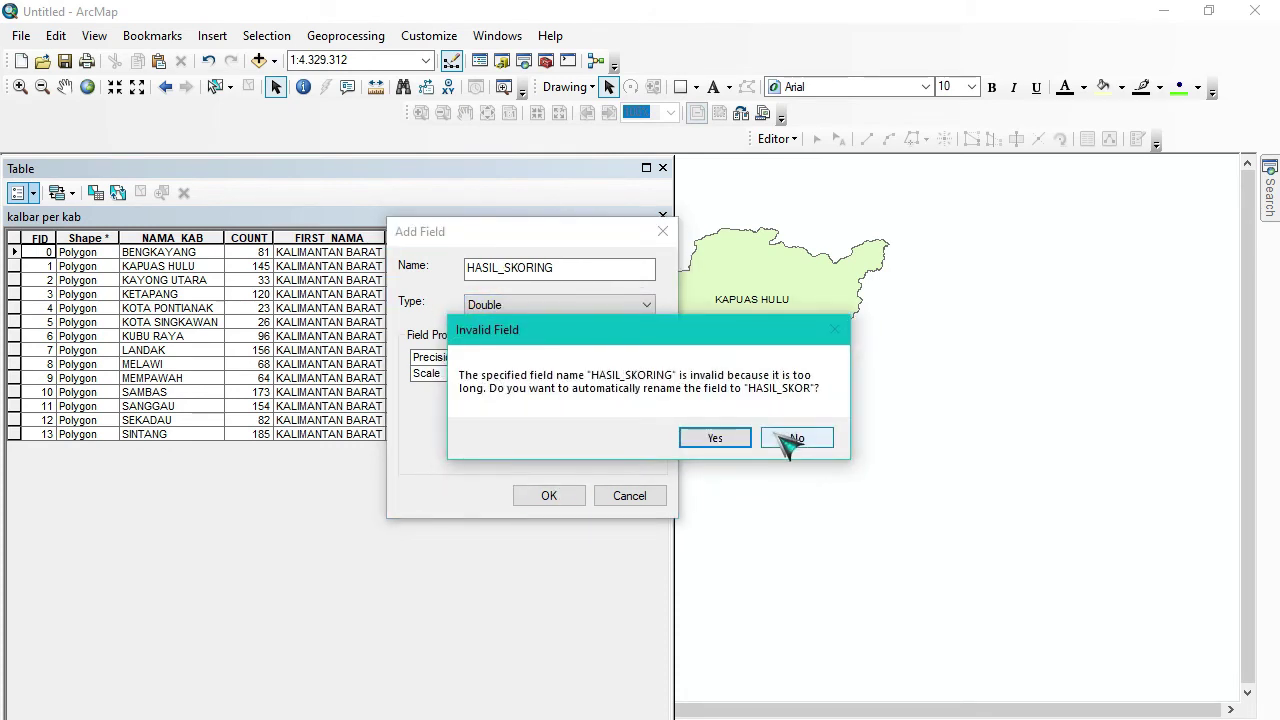
{"action": "left_click", "coordinate": [796, 439]}
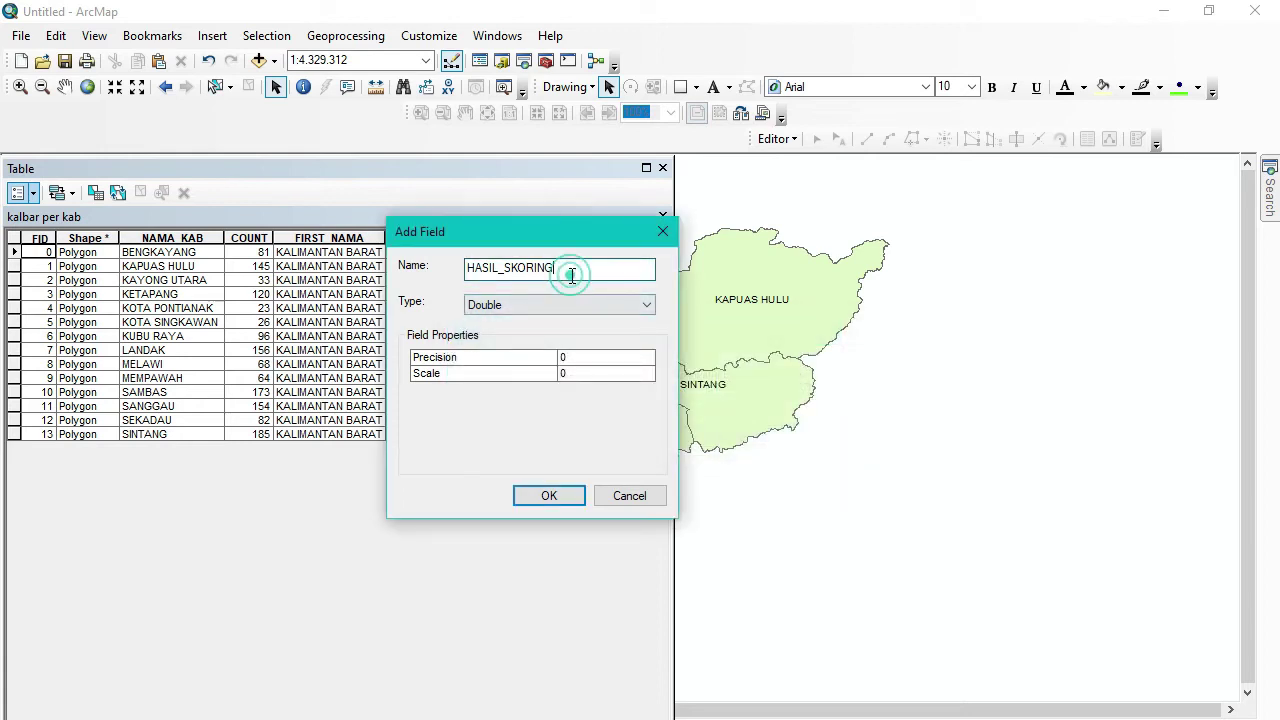
{"action": "left_click", "coordinate": [572, 276]}
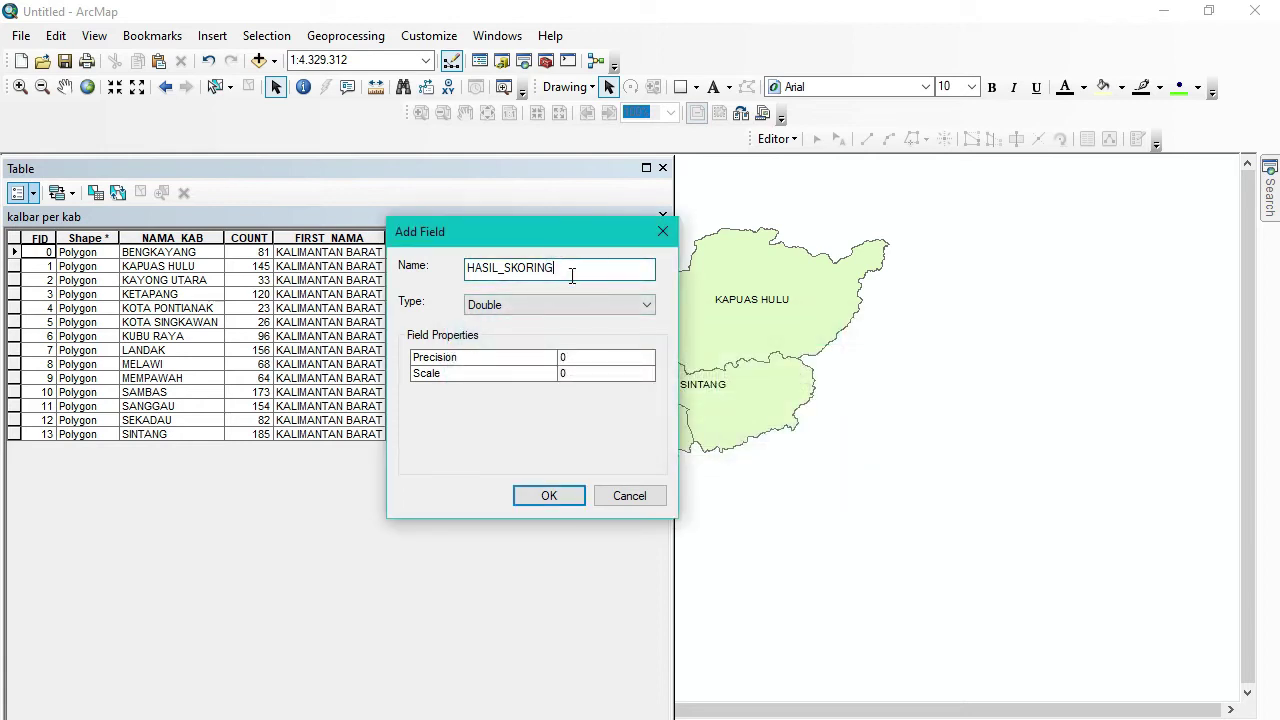
{"action": "left_click", "coordinate": [566, 499]}
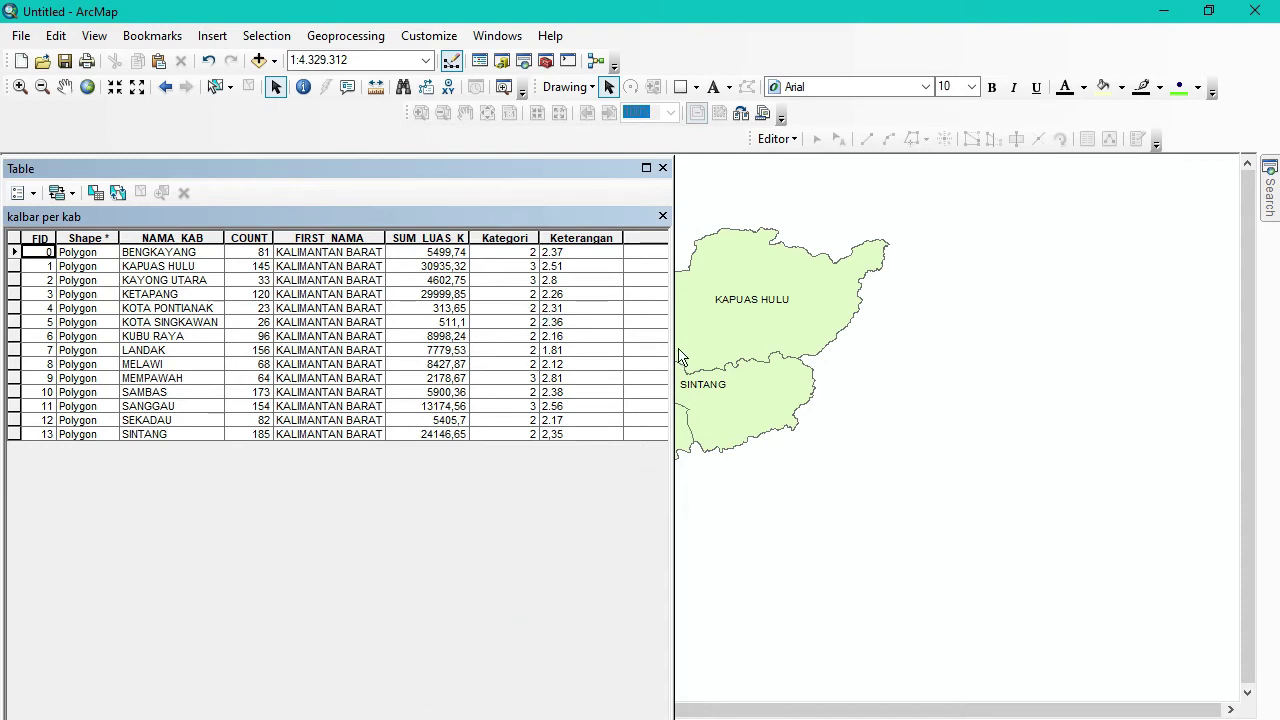
{"action": "left_click_drag", "start_coordinate": [670, 349], "coordinate": [891, 354]}
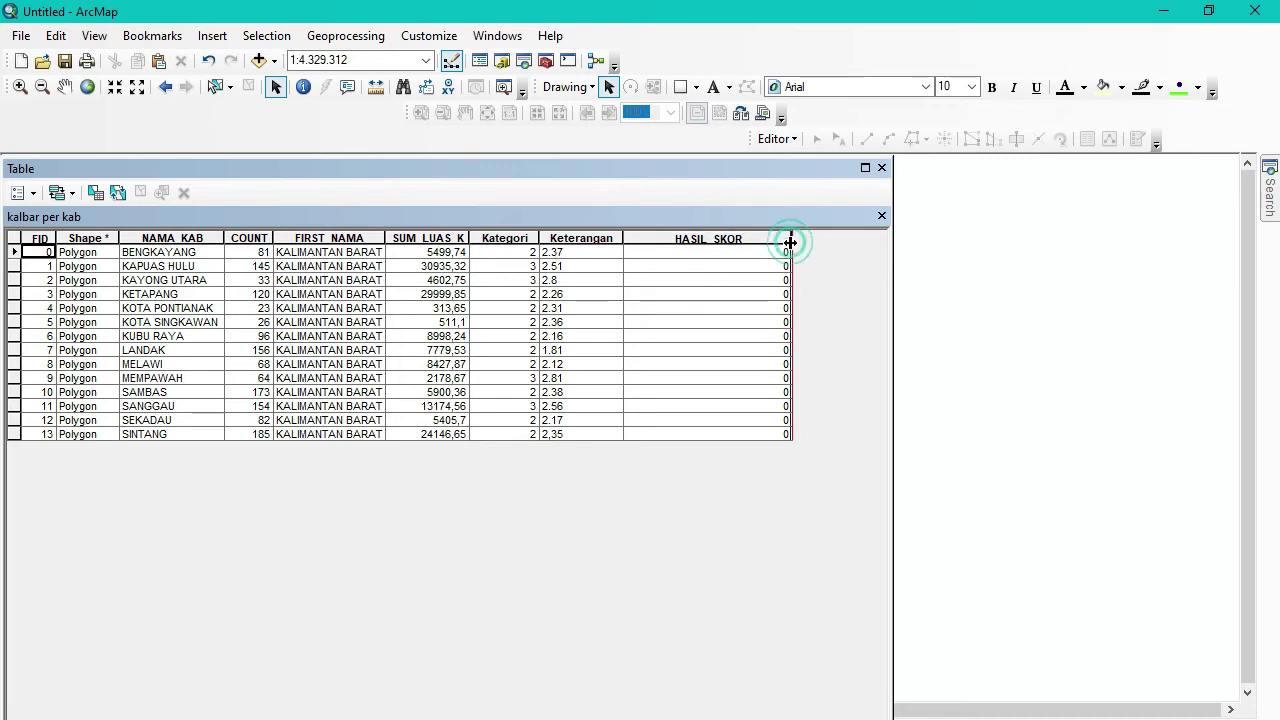
{"action": "left_click_drag", "start_coordinate": [790, 242], "coordinate": [733, 242]}
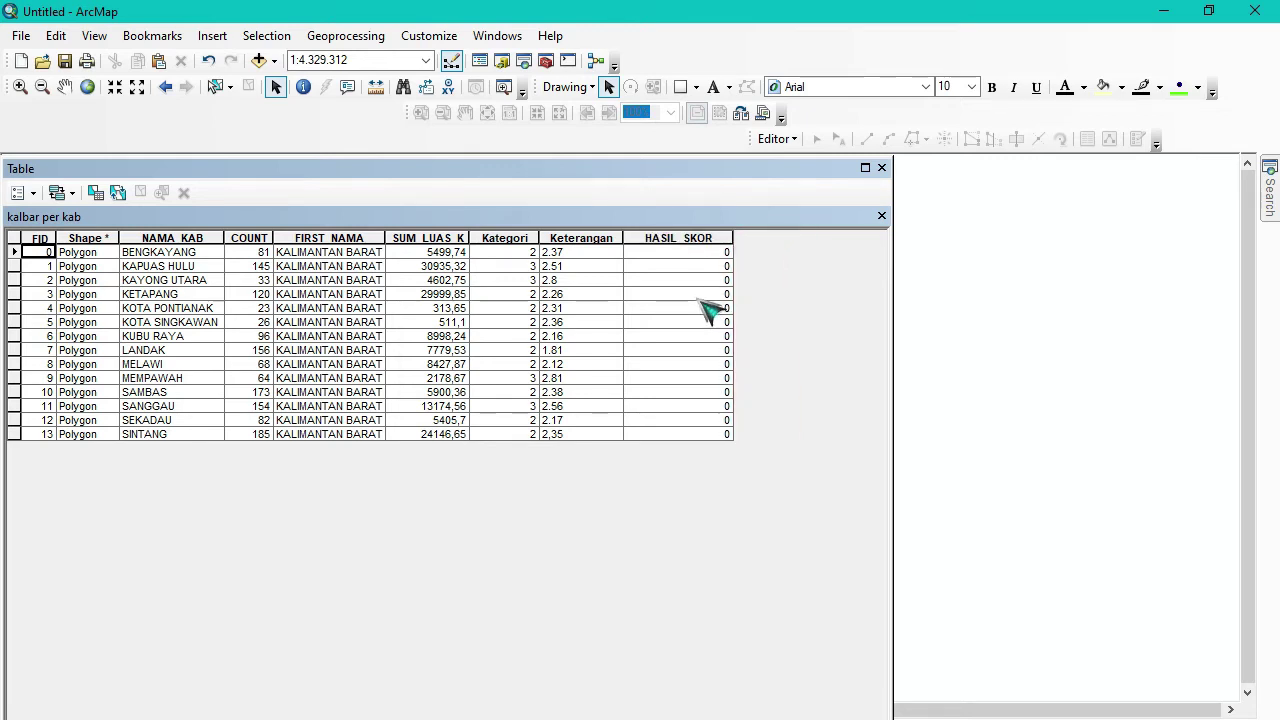
- Set the HASIL_SKOR field's numeric format to 1 decimal place and apply the field properties
{"action": "left_click", "coordinate": [705, 240]}
{"action": "right_click", "coordinate": [706, 240]}
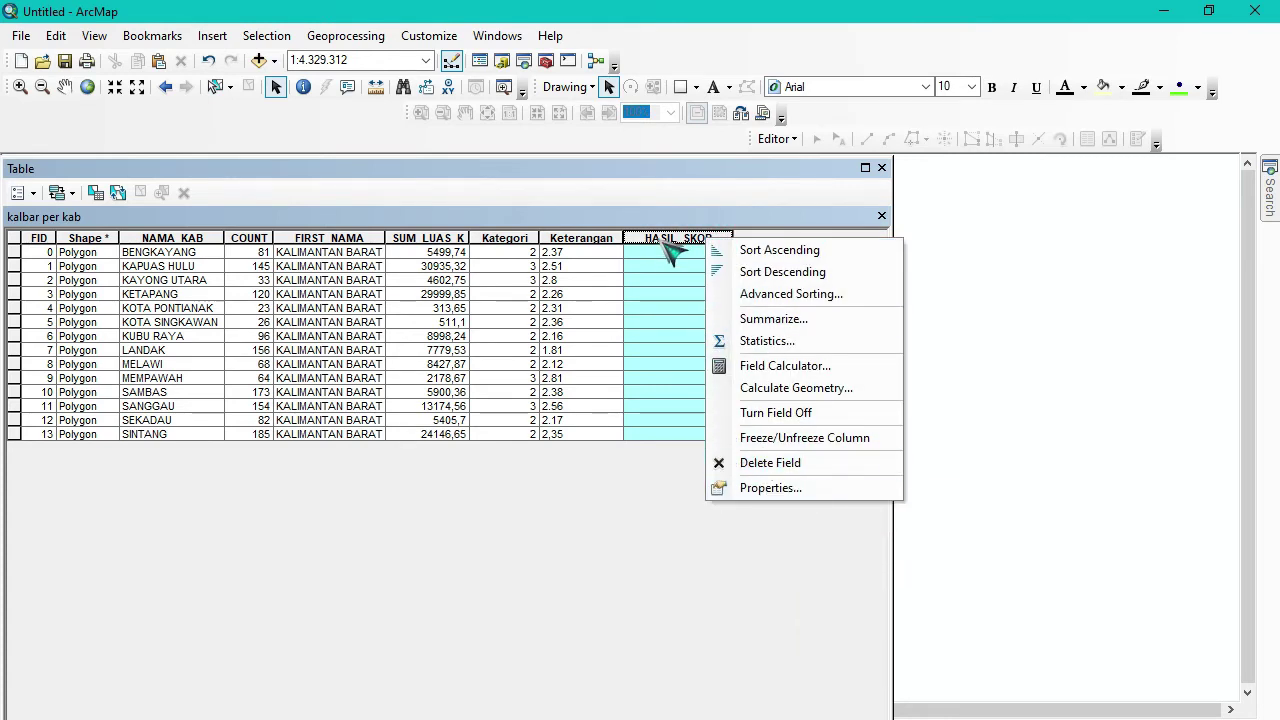
{"action": "left_click", "coordinate": [768, 488]}
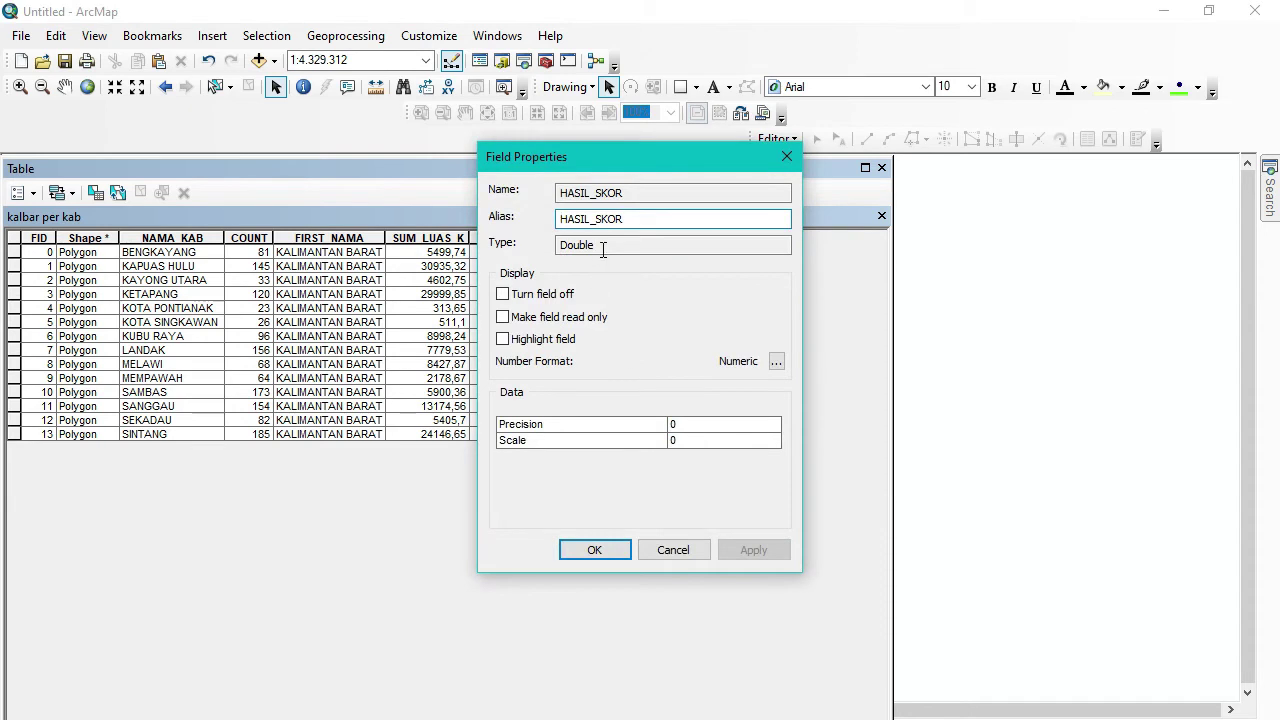
{"action": "left_click", "coordinate": [785, 367]}
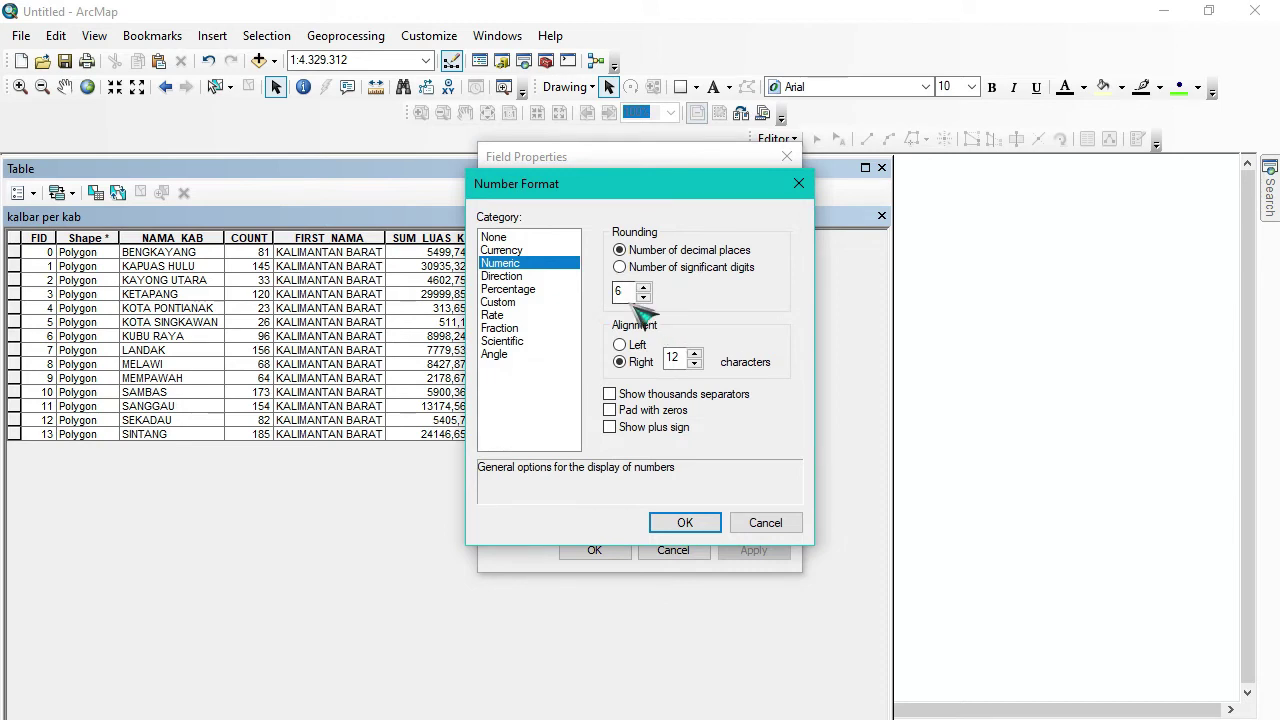
{"action": "left_click", "coordinate": [645, 297]}
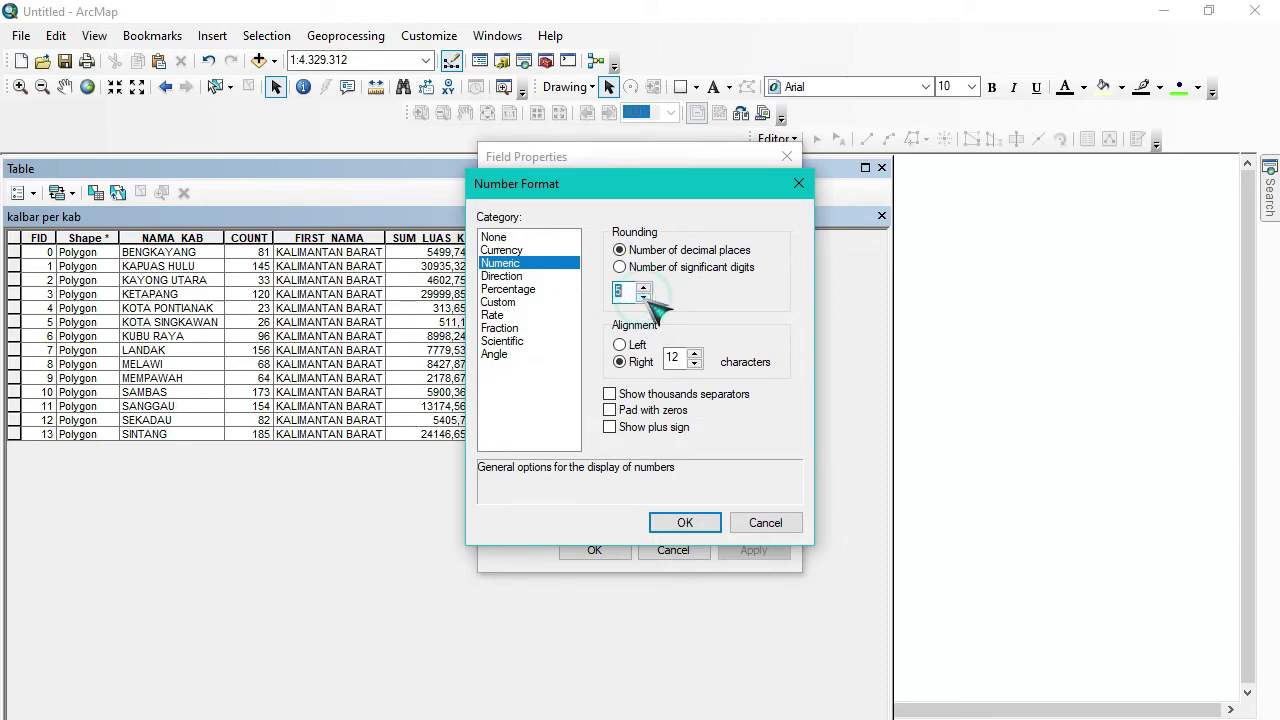
{"action": "left_click", "coordinate": [645, 297]}
{"action": "left_click", "coordinate": [645, 297]}
{"action": "left_click", "coordinate": [645, 297]}
{"action": "left_click", "coordinate": [645, 297]}
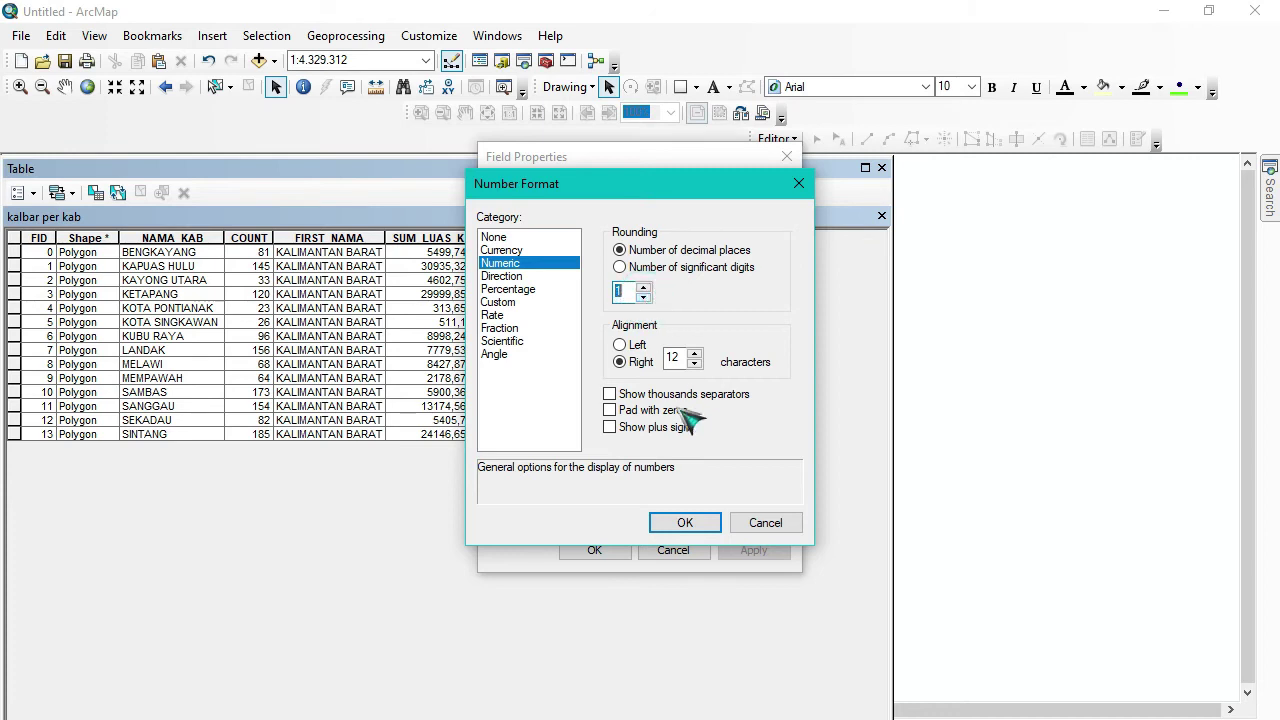
{"action": "left_click", "coordinate": [685, 522]}
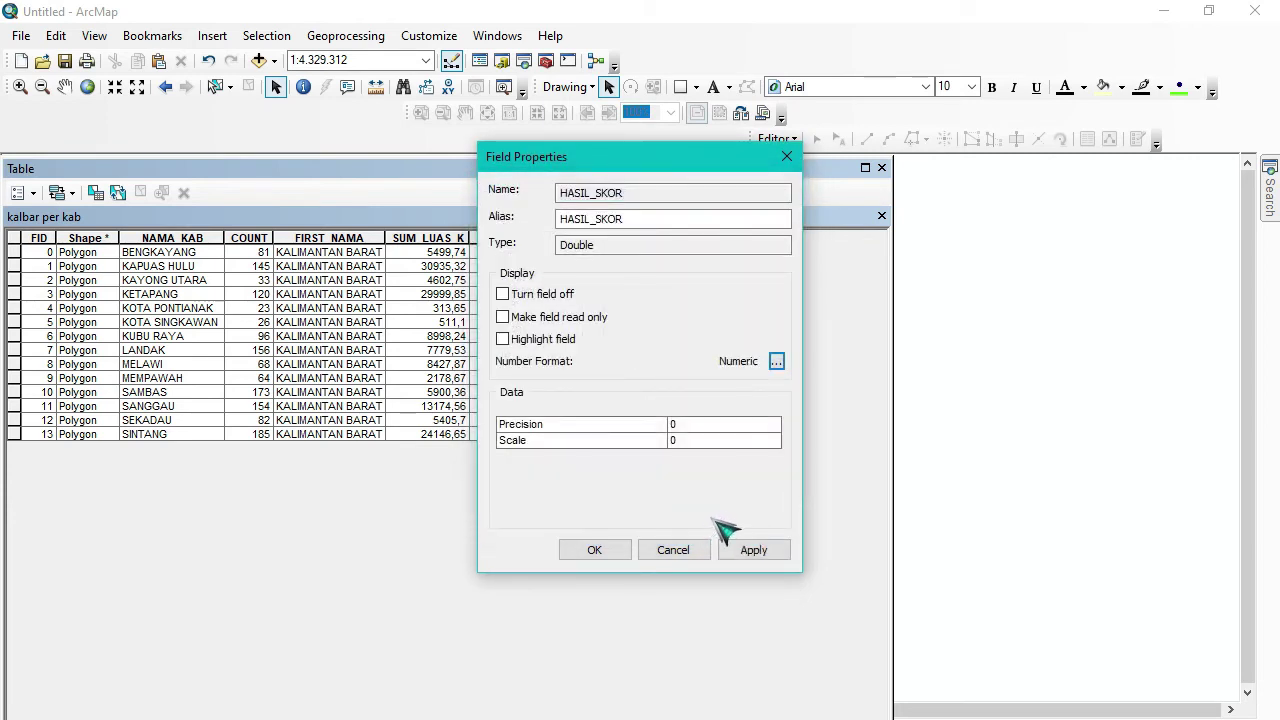
{"action": "left_click", "coordinate": [752, 547]}
{"action": "left_click", "coordinate": [596, 551]}
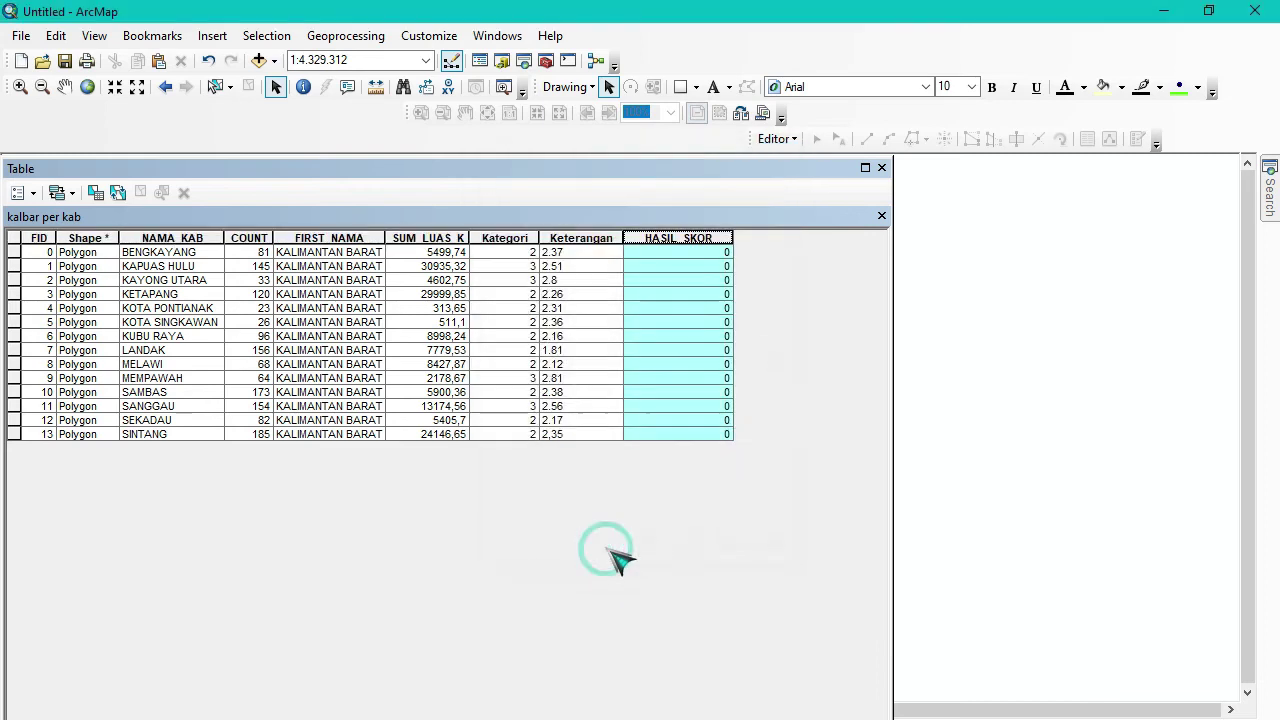
- Start an edit session so the kalbar per kab attribute values can be changed
{"action": "left_click", "coordinate": [700, 253]}
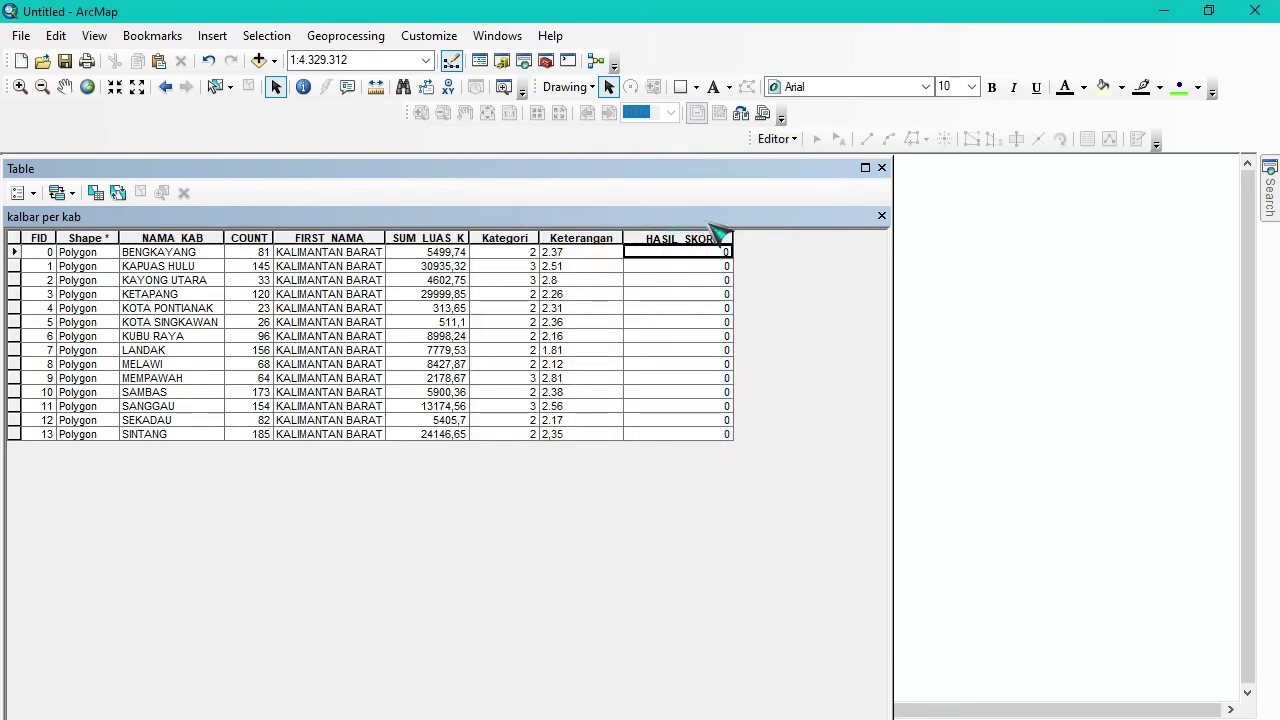
{"action": "left_click", "coordinate": [775, 139]}
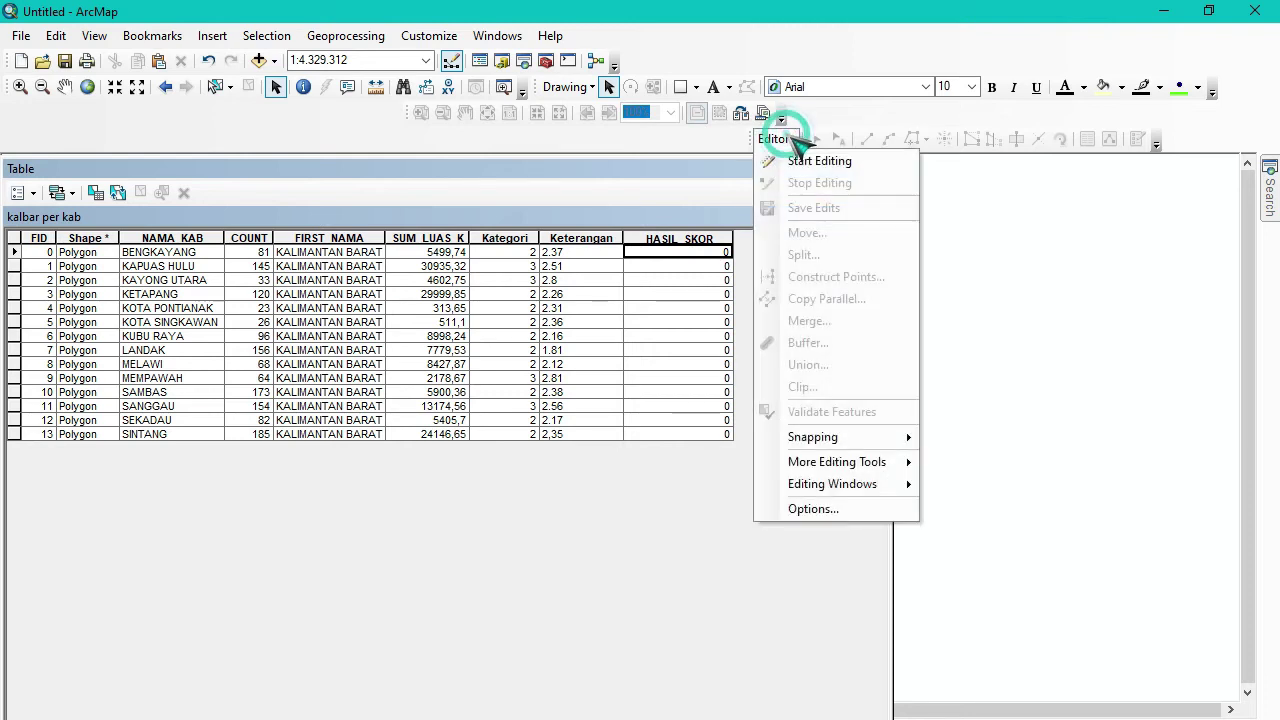
{"action": "left_click", "coordinate": [792, 139]}
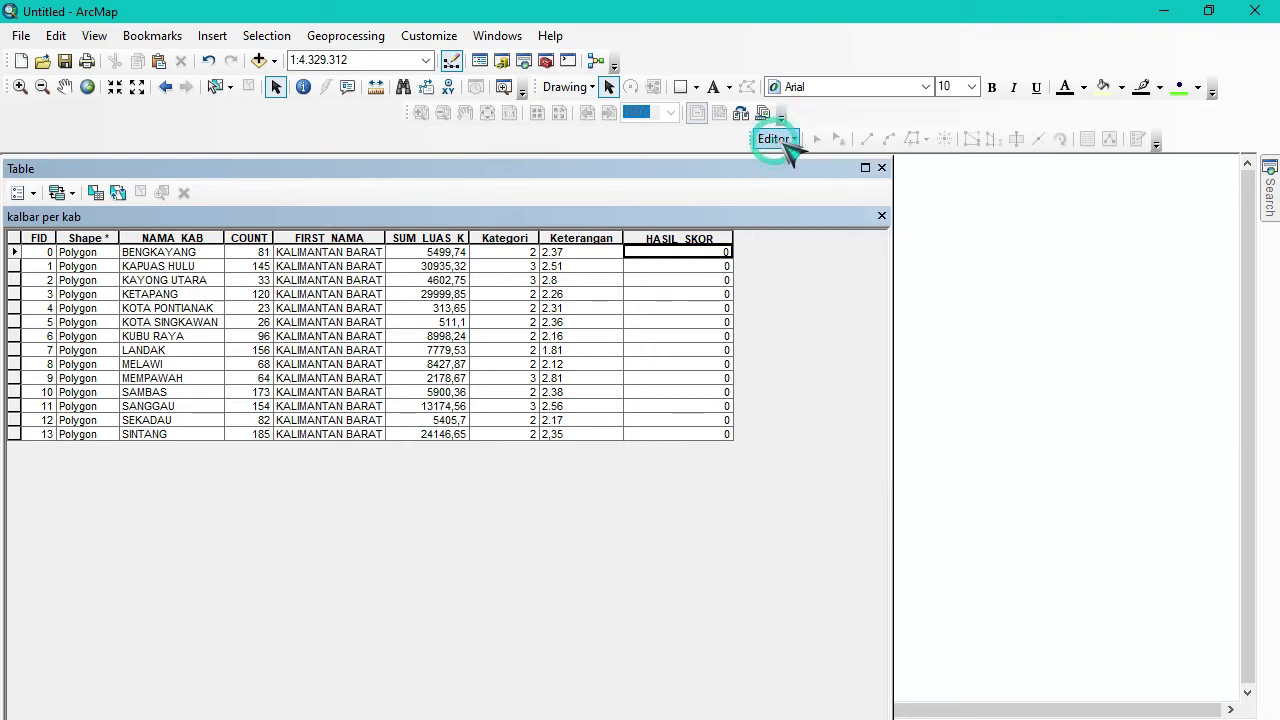
{"action": "left_click", "coordinate": [794, 140]}
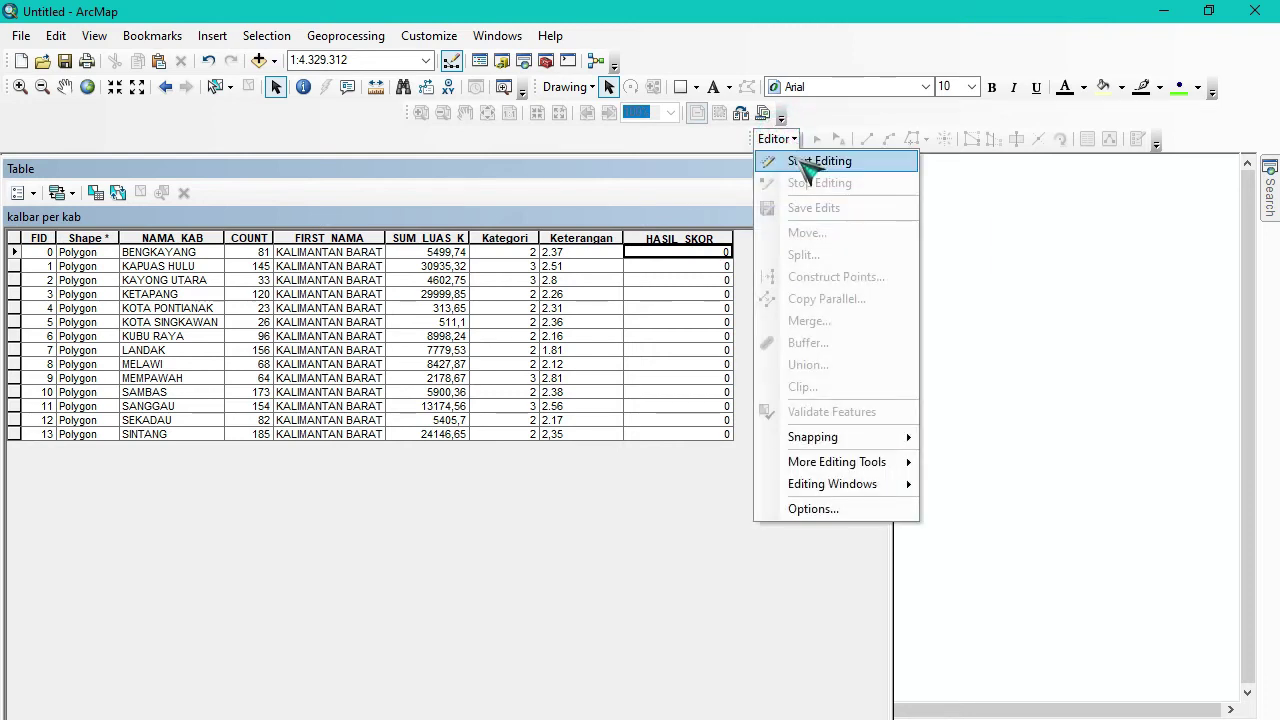
{"action": "left_click", "coordinate": [810, 161]}
- Enter the HASIL_SKOR values 2,37 for Bengkayang, 2,51 for Kapuas Hulu and 2,80 for Kayong Utara
{"action": "left_click", "coordinate": [703, 255]}
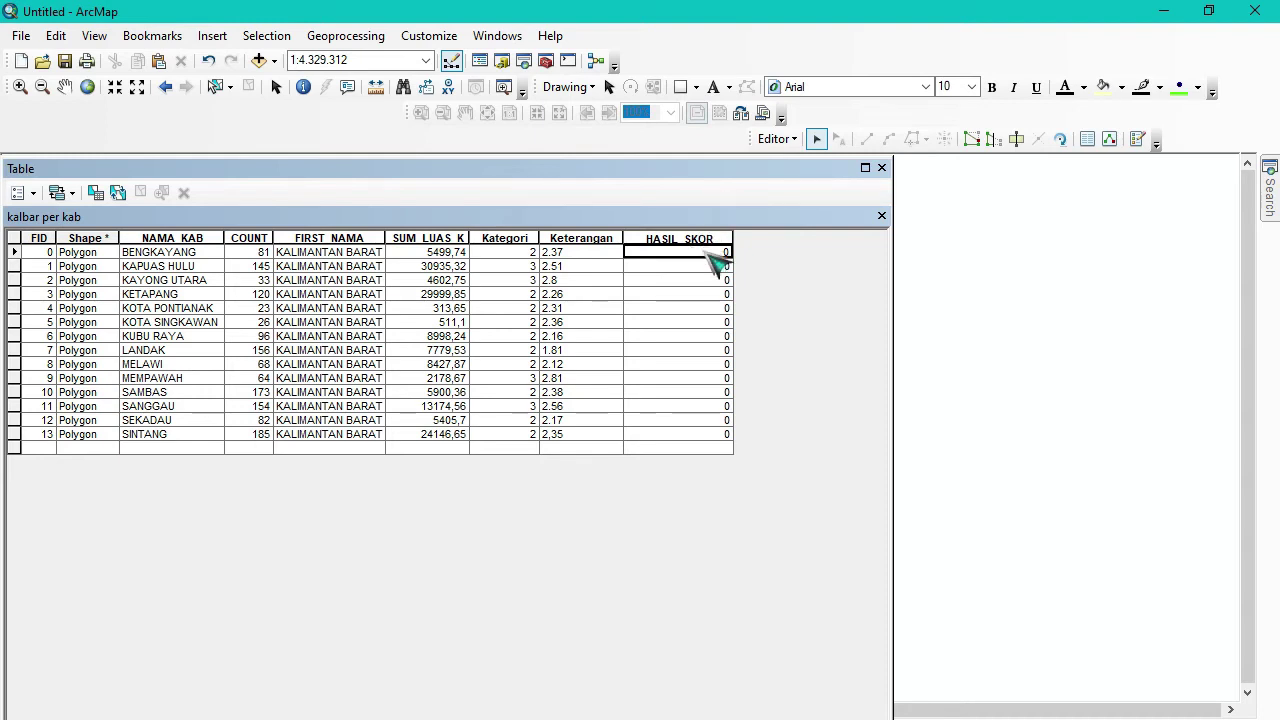
{"action": "left_click", "coordinate": [703, 253]}
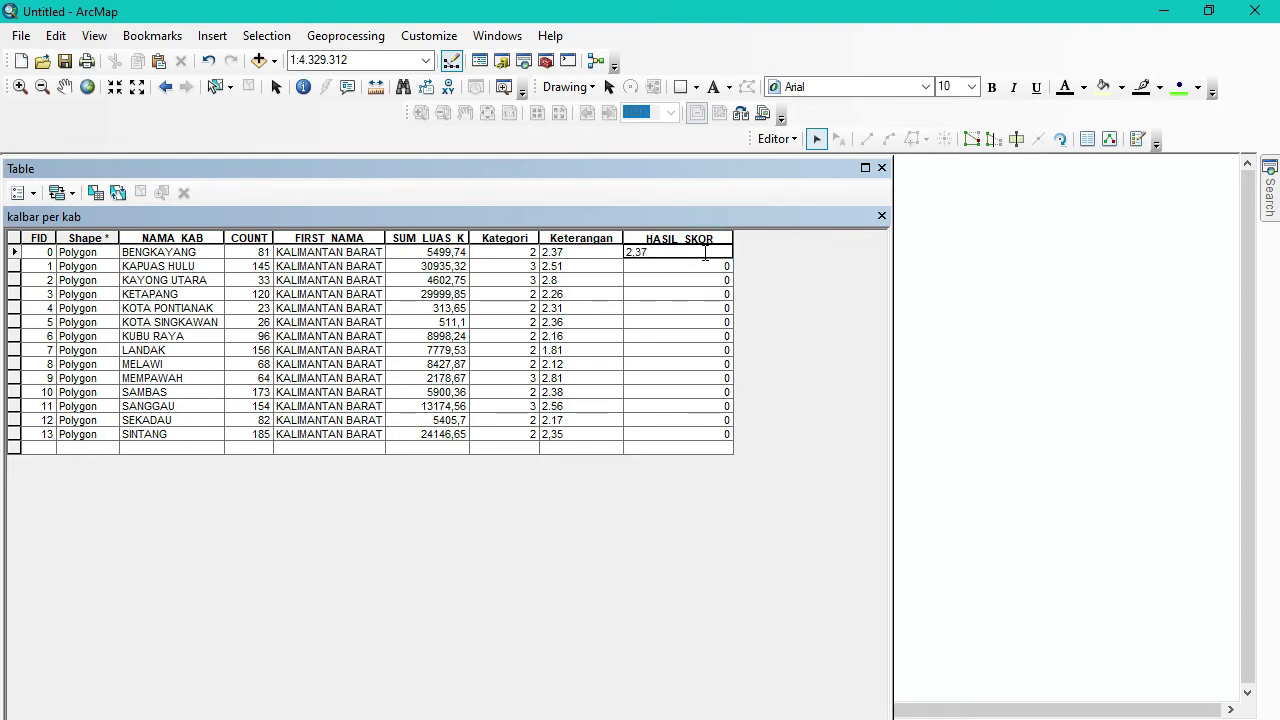
{"action": "key", "text": "Return"}
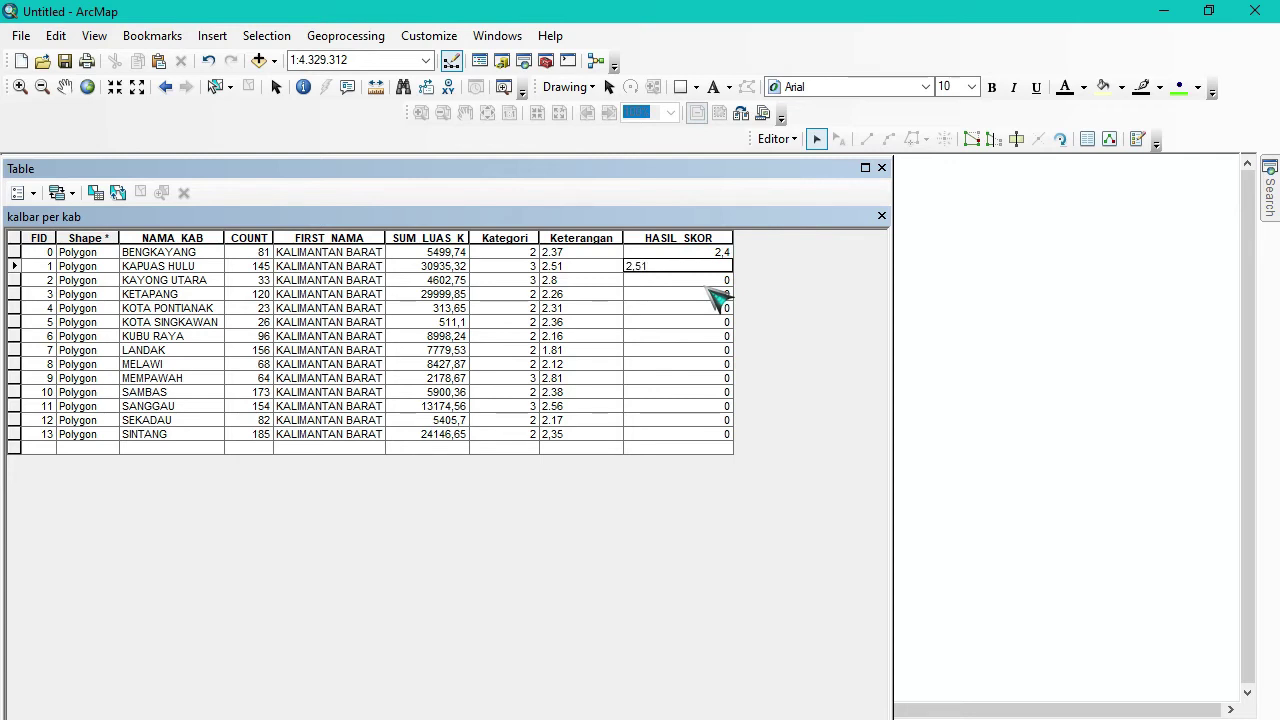
{"action": "left_click", "coordinate": [707, 282]}
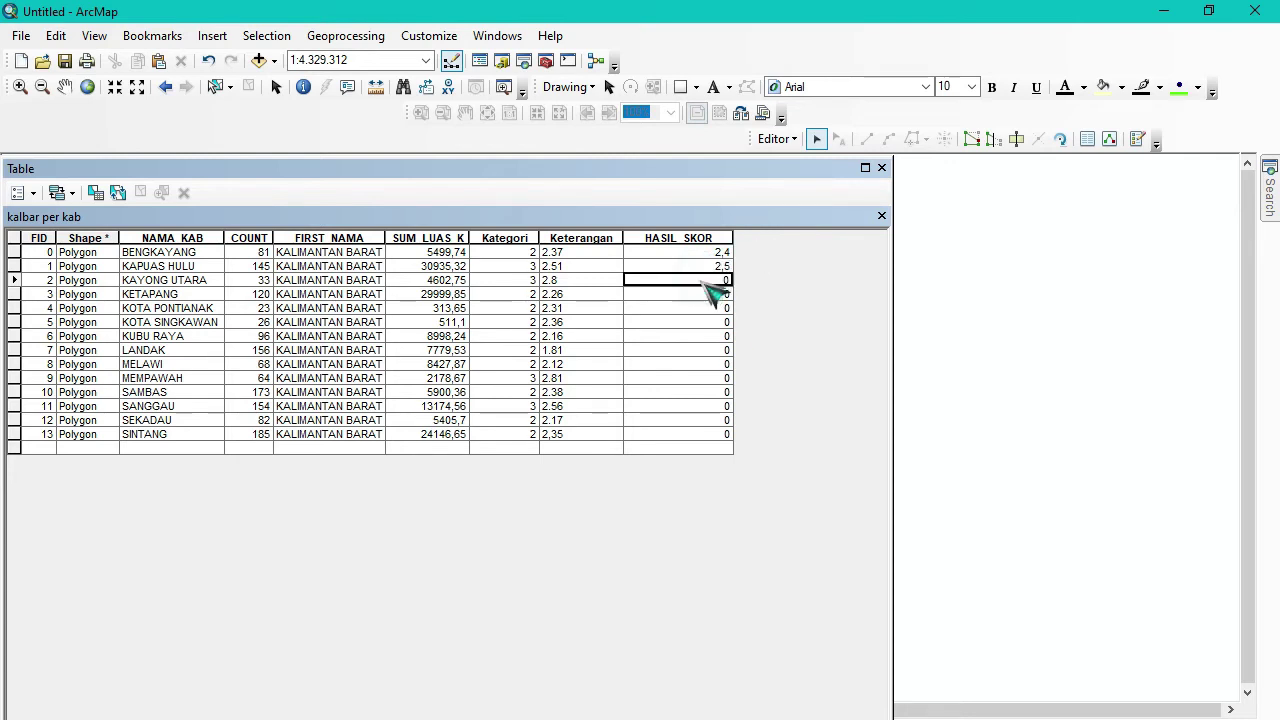
{"action": "type", "text": "2."}
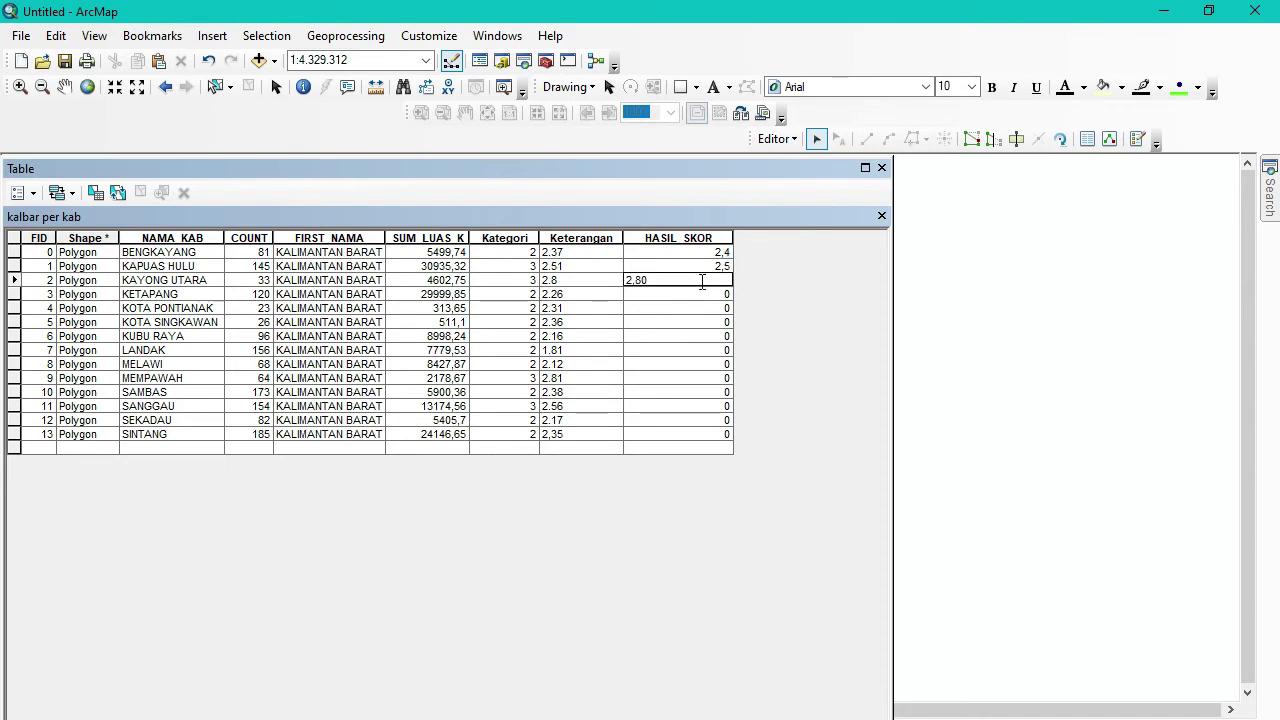
{"action": "key", "text": "Return"}
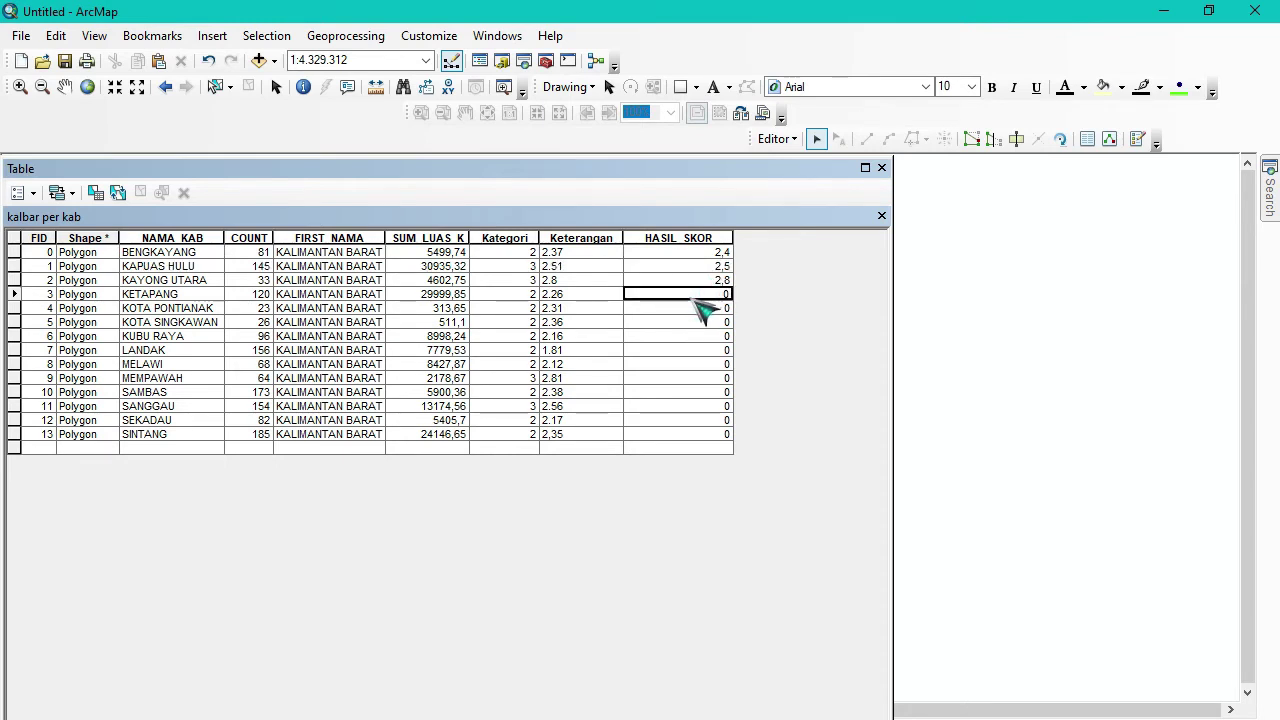
- Fill in HASIL_SKOR with 2,3 for Ketapang and Kota Pontianak, and 2,36 for Kota Singkawan
{"action": "type", "text": "2,3"}
{"action": "key", "text": "Return"}
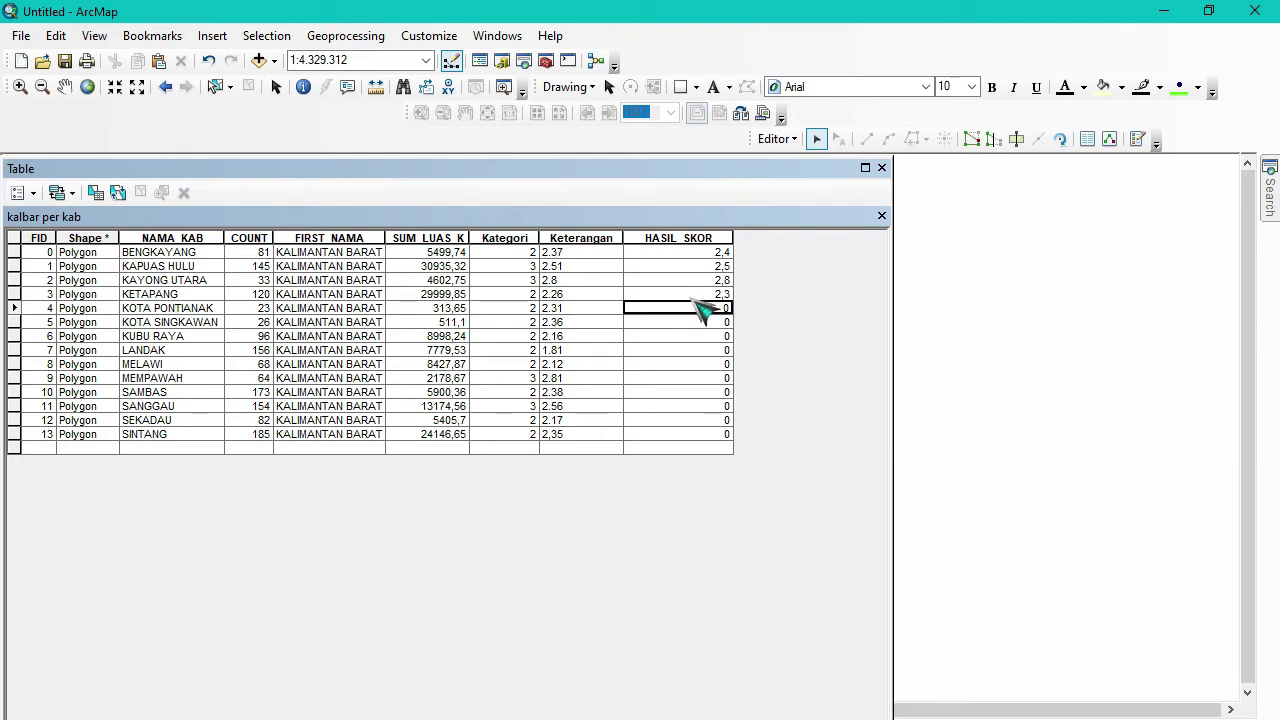
{"action": "key", "text": "Return"}
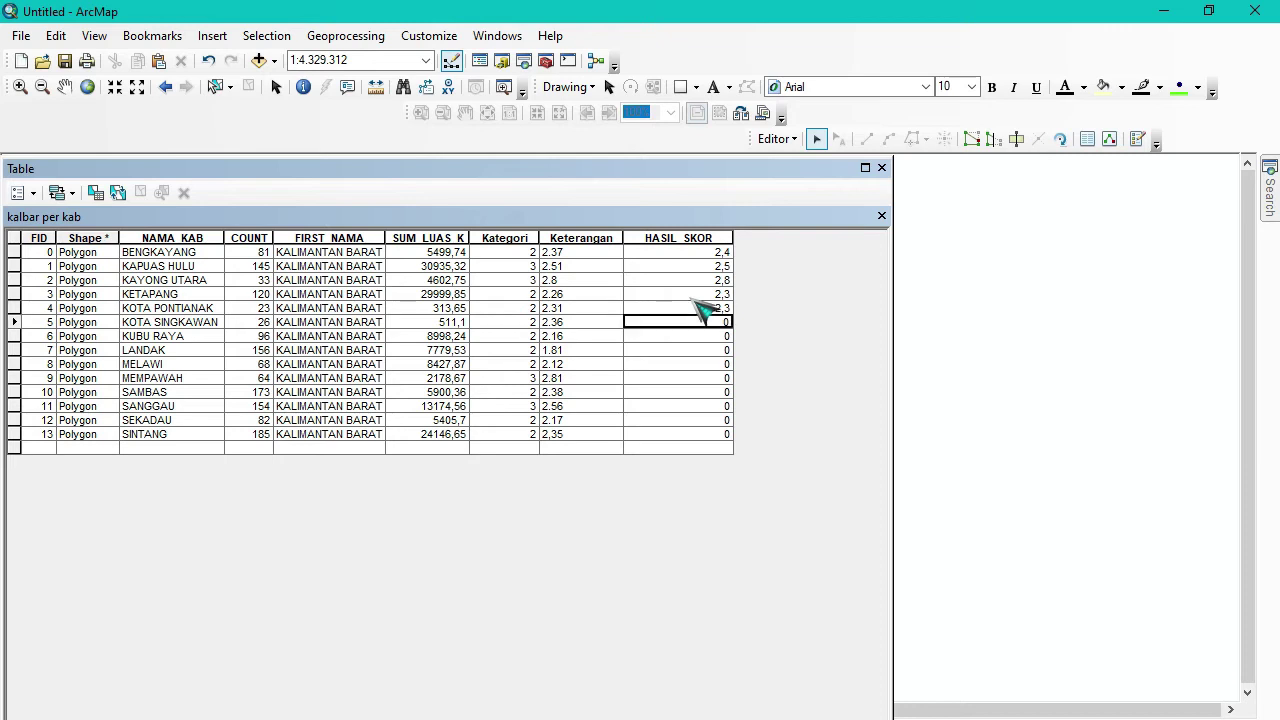
{"action": "type", "text": "2,36"}
{"action": "key", "text": "Return"}
- Enter the HASIL_SKOR values 2,16 for Kubu Raya, 1,81 for Landak, 2,12 for Melawi and 2,81 for Mempawah
{"action": "type", "text": "2,"}
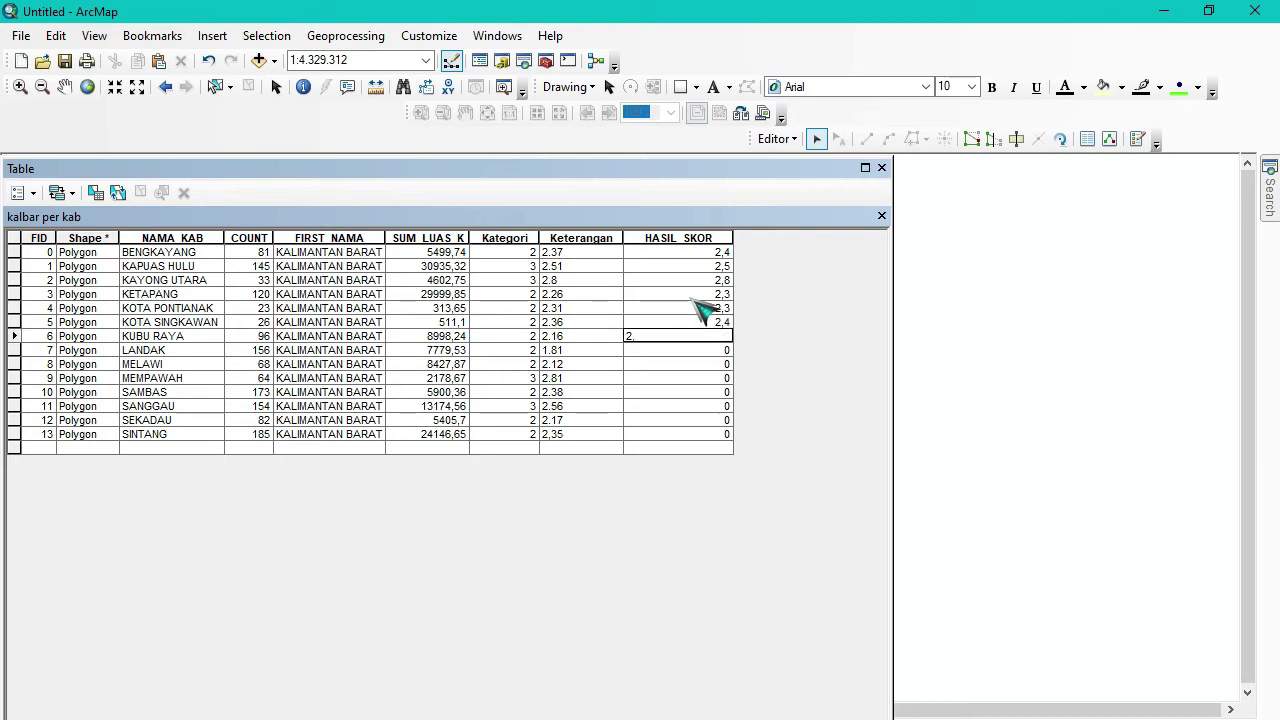
{"action": "type", "text": "16"}
{"action": "key", "text": "Return"}
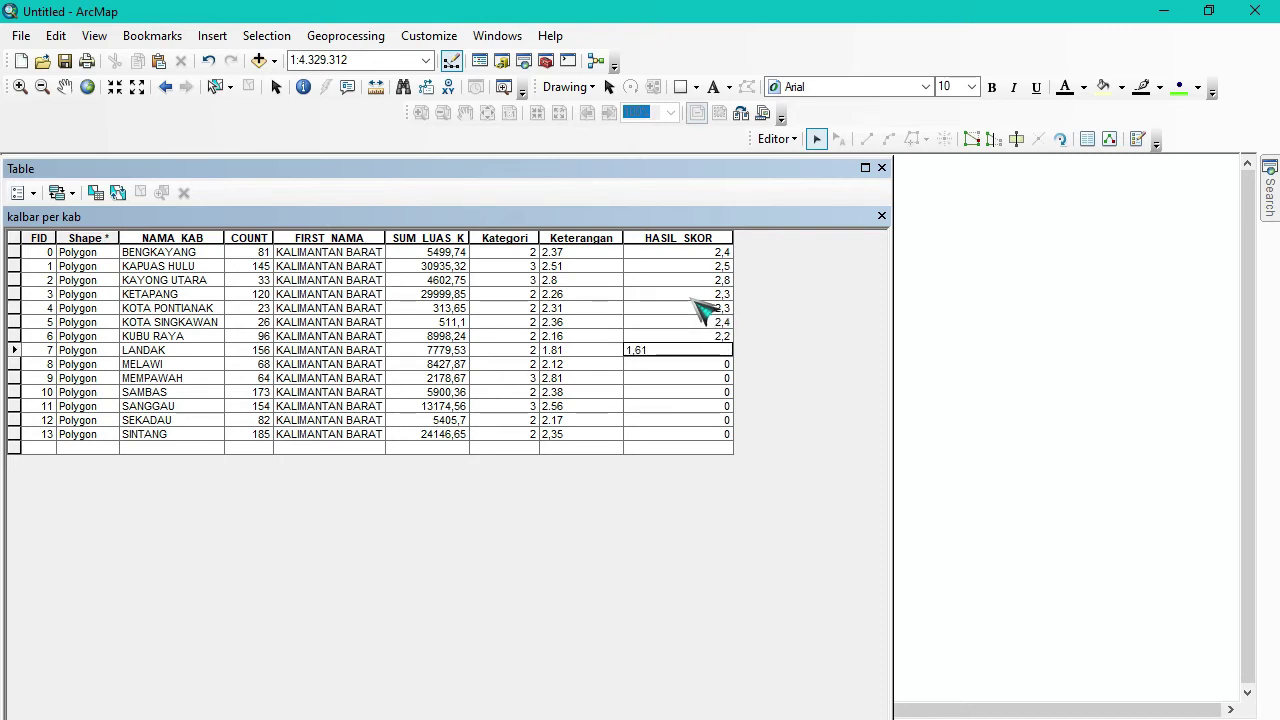
{"action": "key", "text": "Return"}
{"action": "type", "text": "2,12"}
{"action": "key", "text": "Return"}
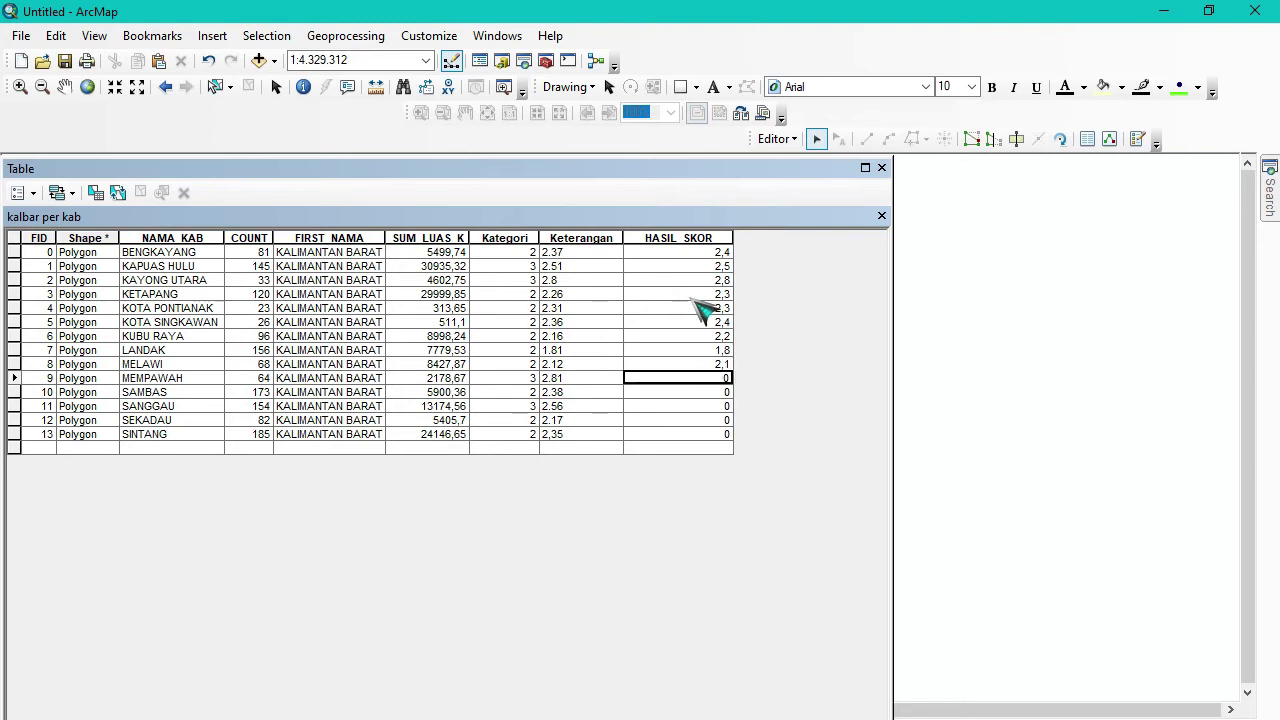
{"action": "type", "text": "2,81"}
{"action": "key", "text": "Return"}
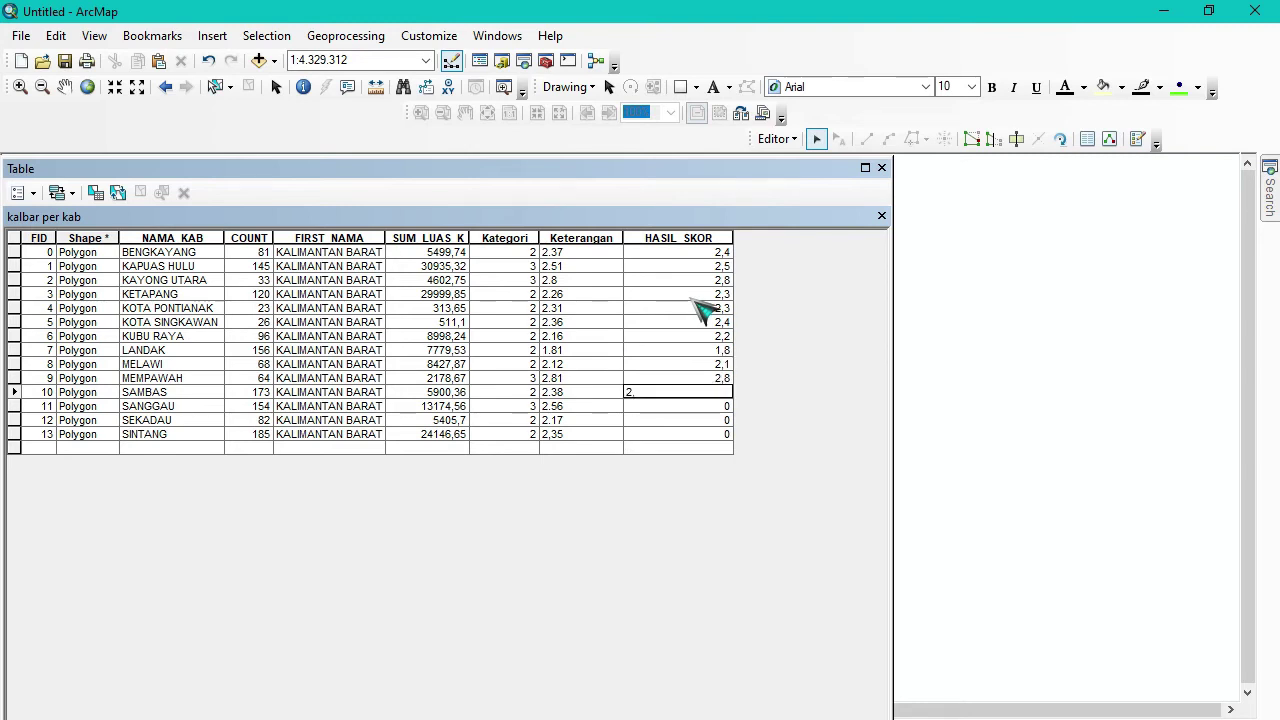
- Enter the HASIL_SKOR values 2,4 for Sambas, 2,6 for Sanggau, 2,17 for Sekadau and 2,4 for Sintang
{"action": "type", "text": "2.4"}
{"action": "key", "text": "Return"}
{"action": "type", "text": "2,"}
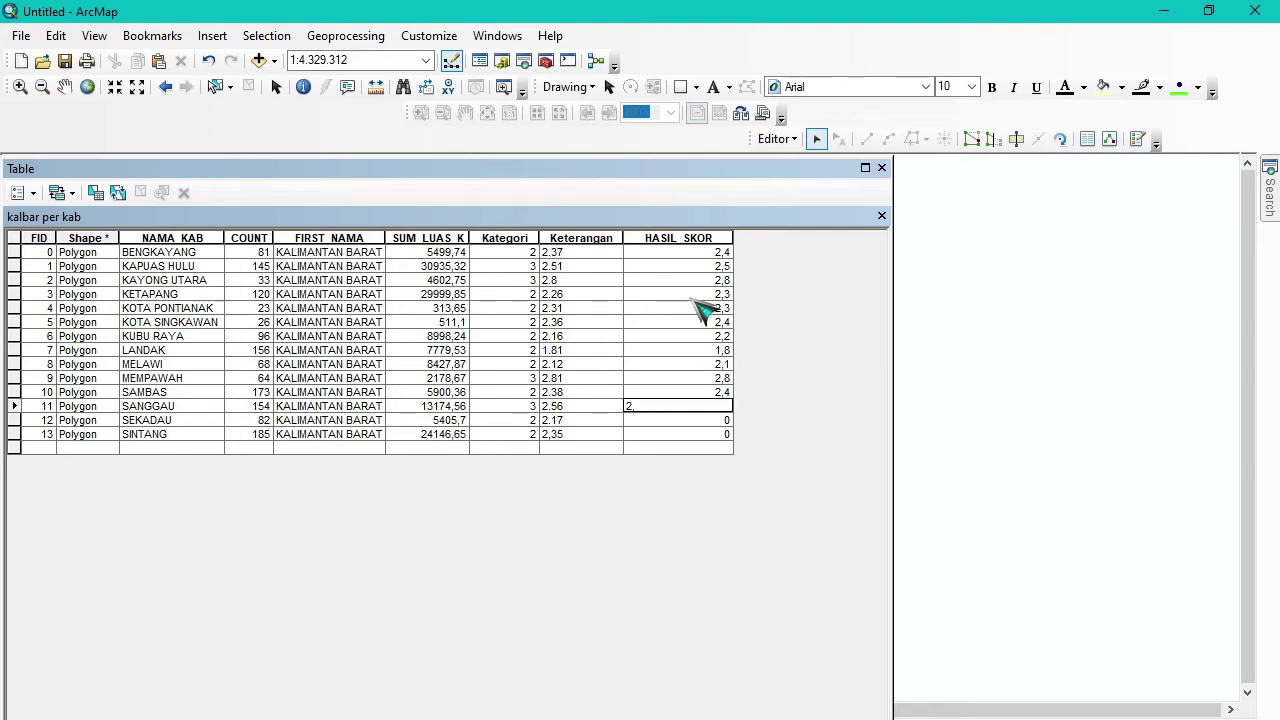
{"action": "type", "text": "6"}
{"action": "key", "text": "Return"}
{"action": "type", "text": "2,17"}
{"action": "key", "text": "Return"}
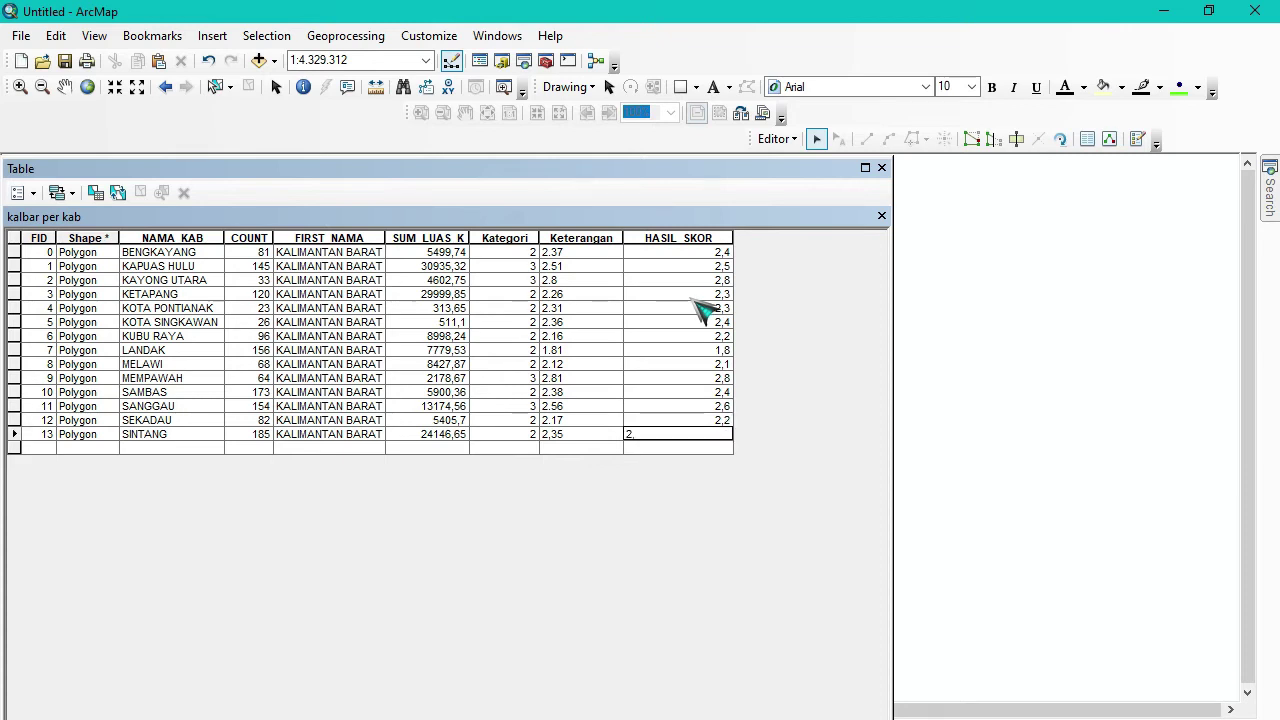
{"action": "key", "text": "Return"}
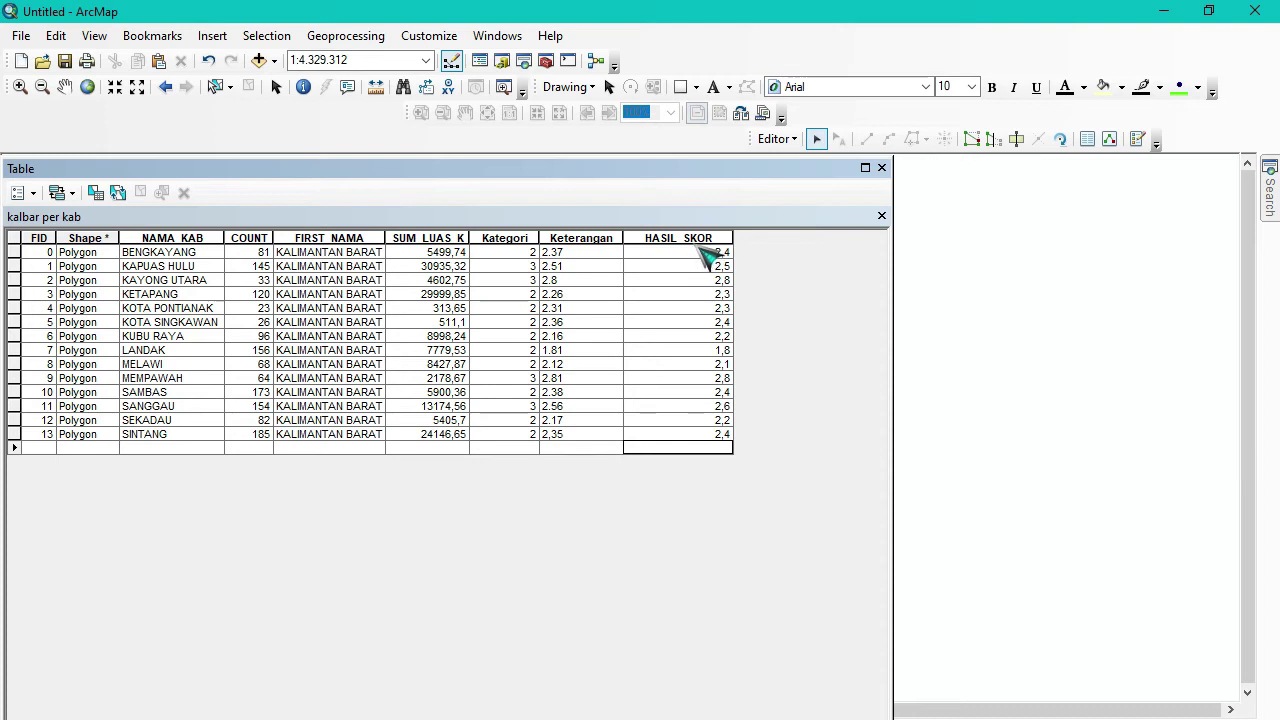
- Save the attribute edits and end the edit session
{"action": "left_click", "coordinate": [797, 139]}
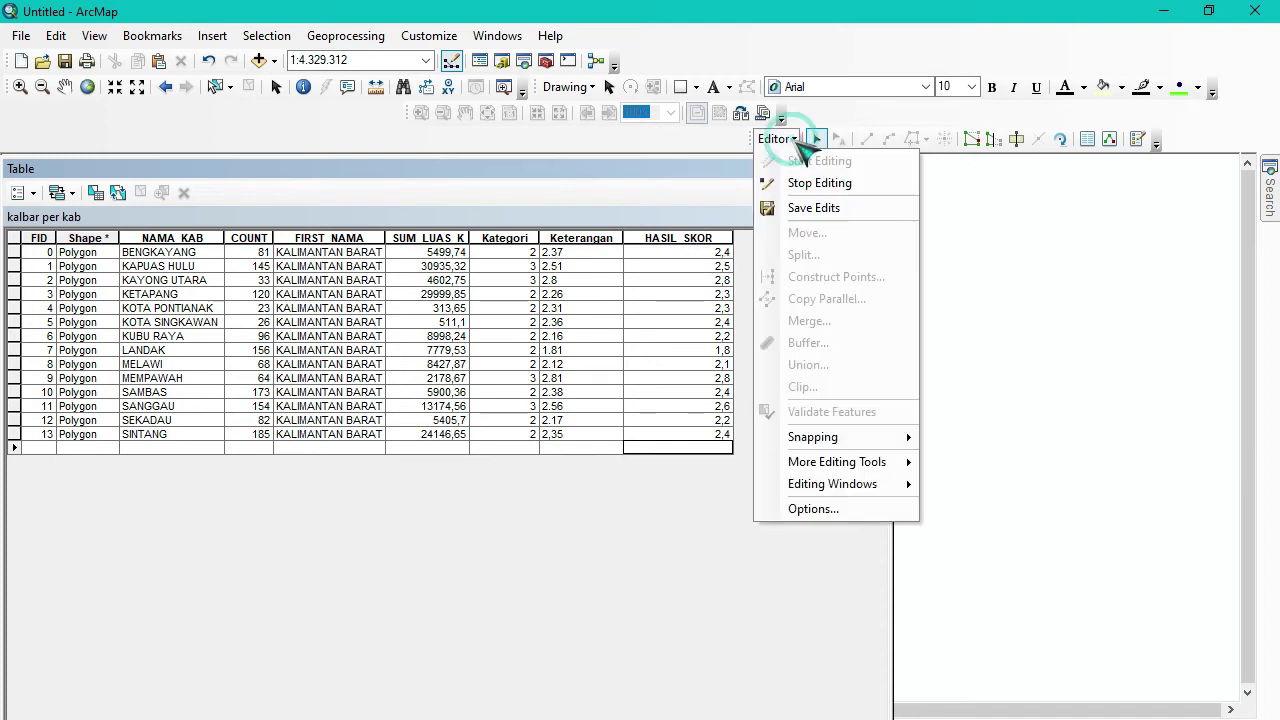
{"action": "left_click", "coordinate": [814, 210]}
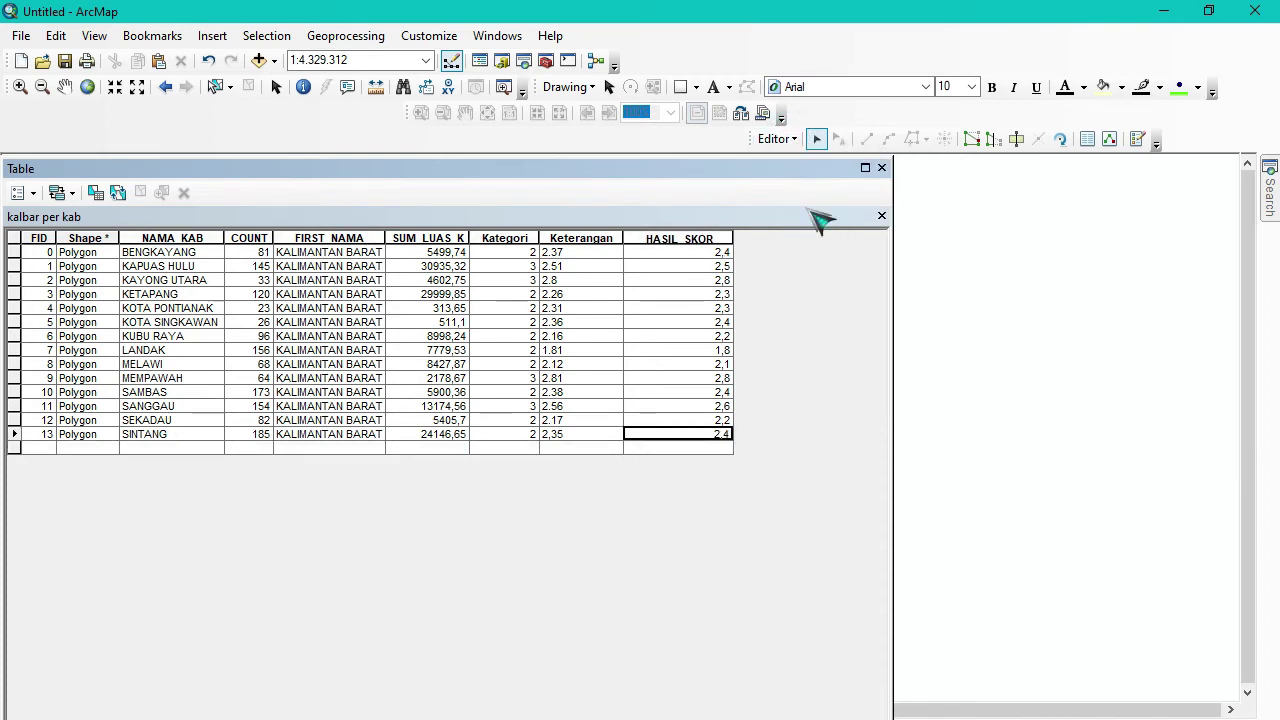
{"action": "left_click", "coordinate": [786, 139]}
{"action": "left_click", "coordinate": [814, 180]}
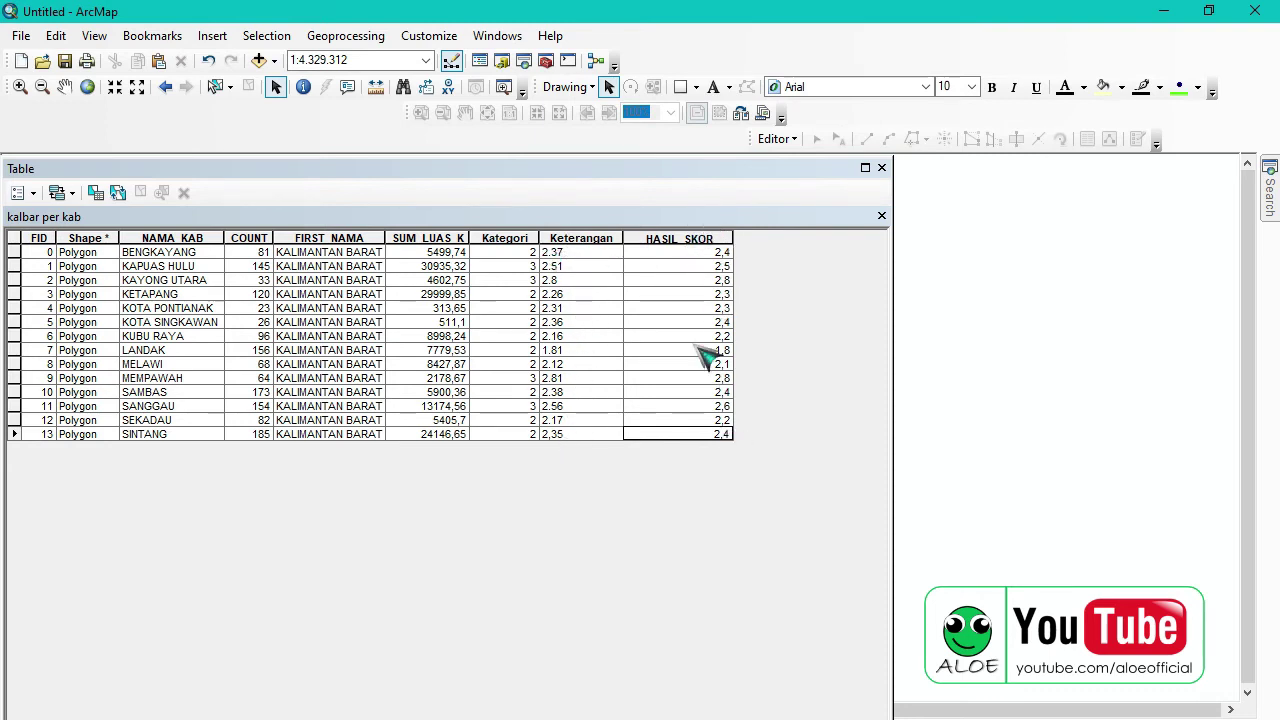
- Remove the Keterangan field from the kalbar per kab attribute table and close the table
{"action": "left_click", "coordinate": [578, 238]}
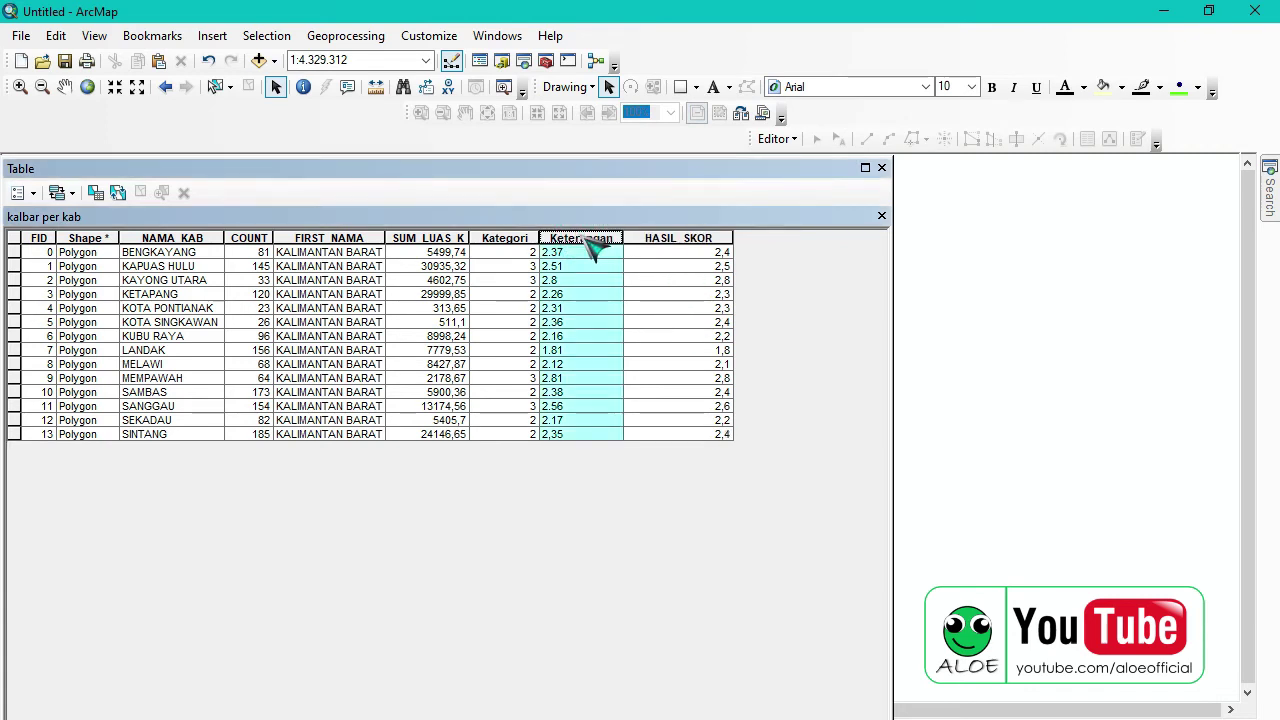
{"action": "right_click", "coordinate": [589, 243]}
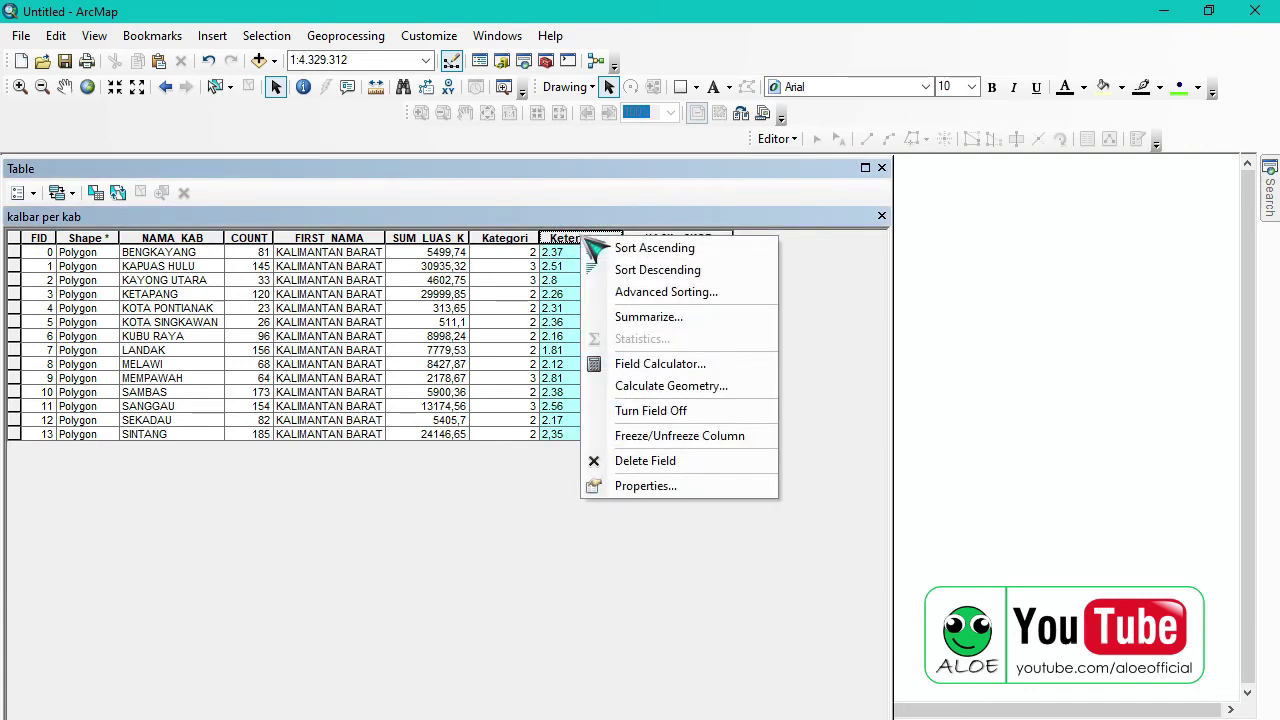
{"action": "left_click", "coordinate": [678, 427]}
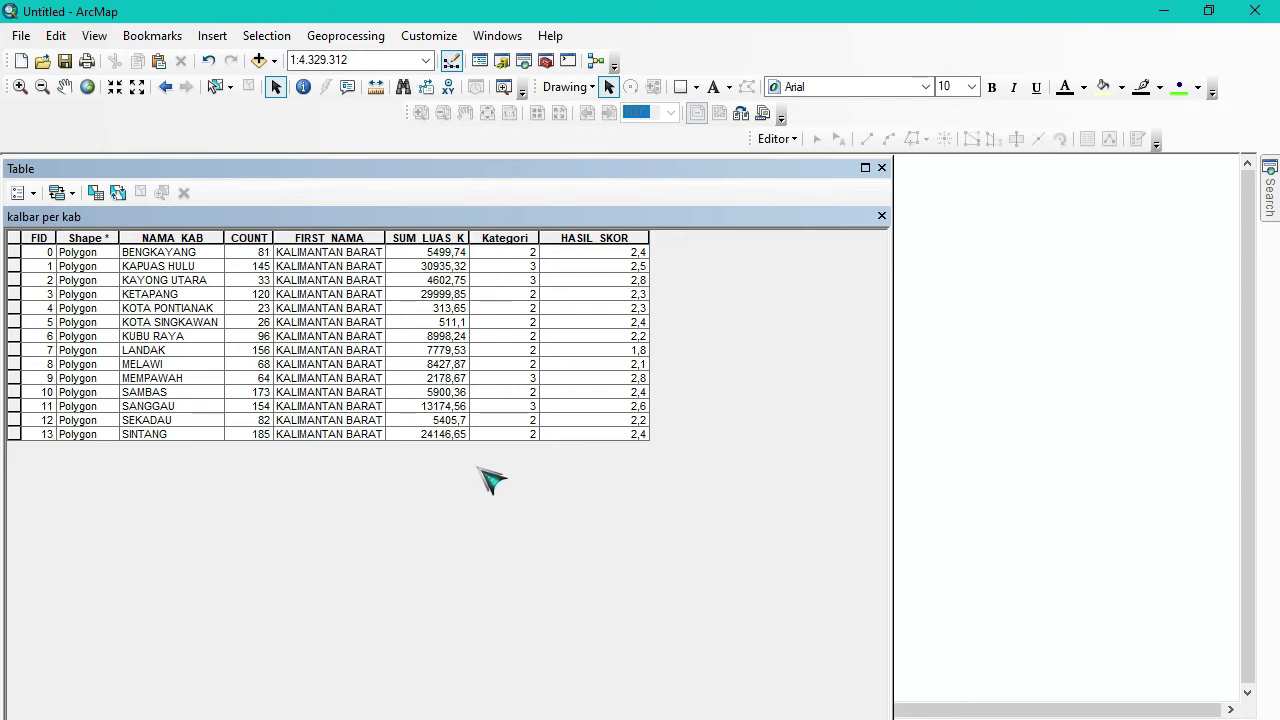
{"action": "double_click", "coordinate": [424, 172]}
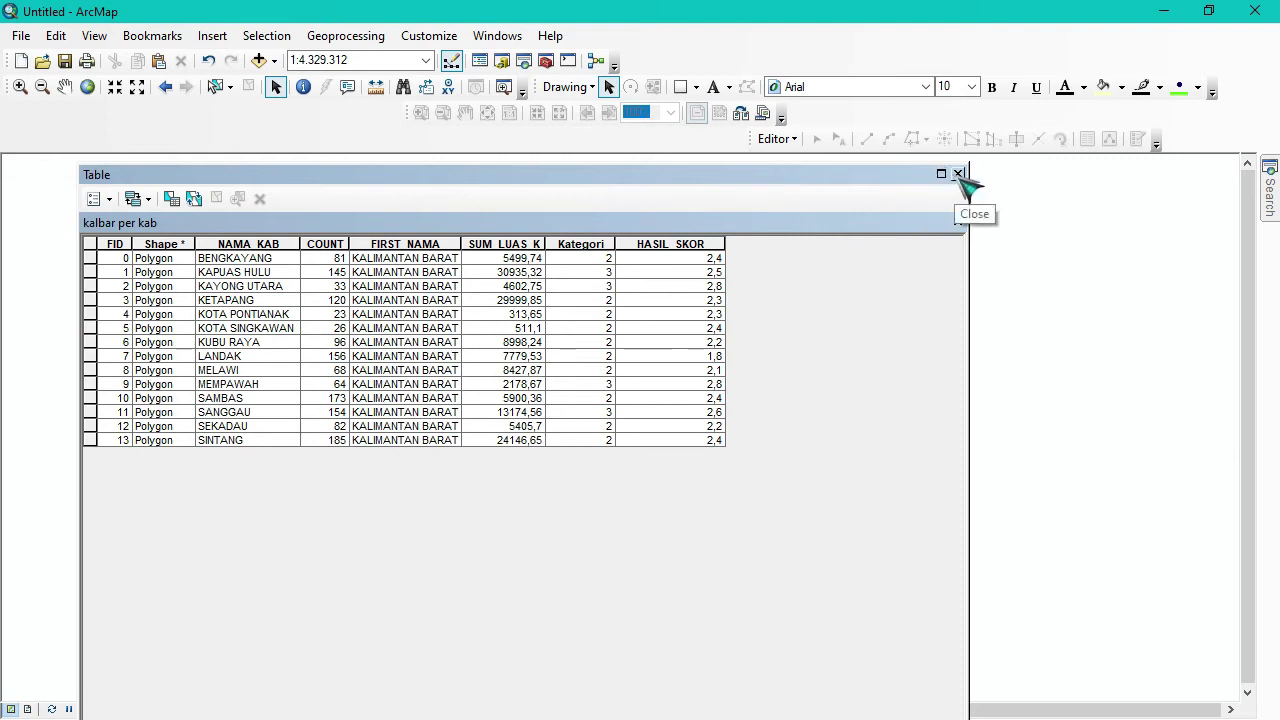
{"action": "left_click", "coordinate": [957, 174]}
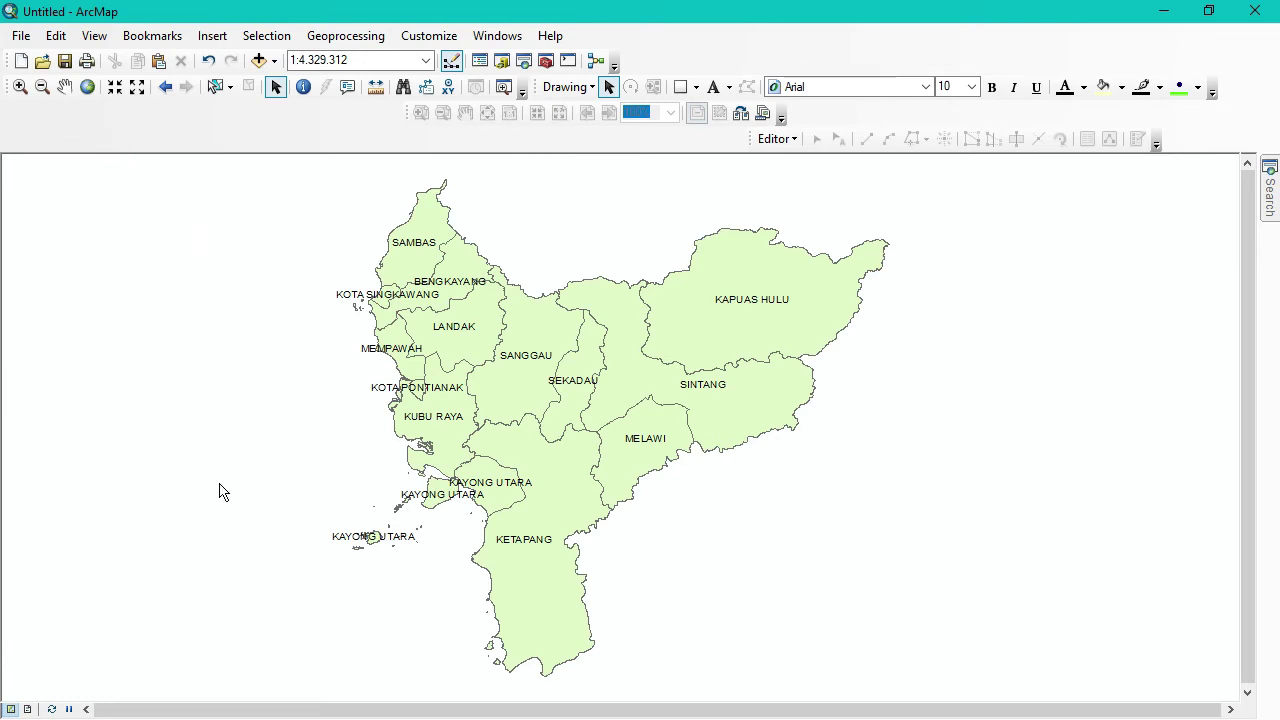
- Show the Table Of Contents and arrange it as a narrow window beside the map
{"action": "left_click", "coordinate": [498, 37]}
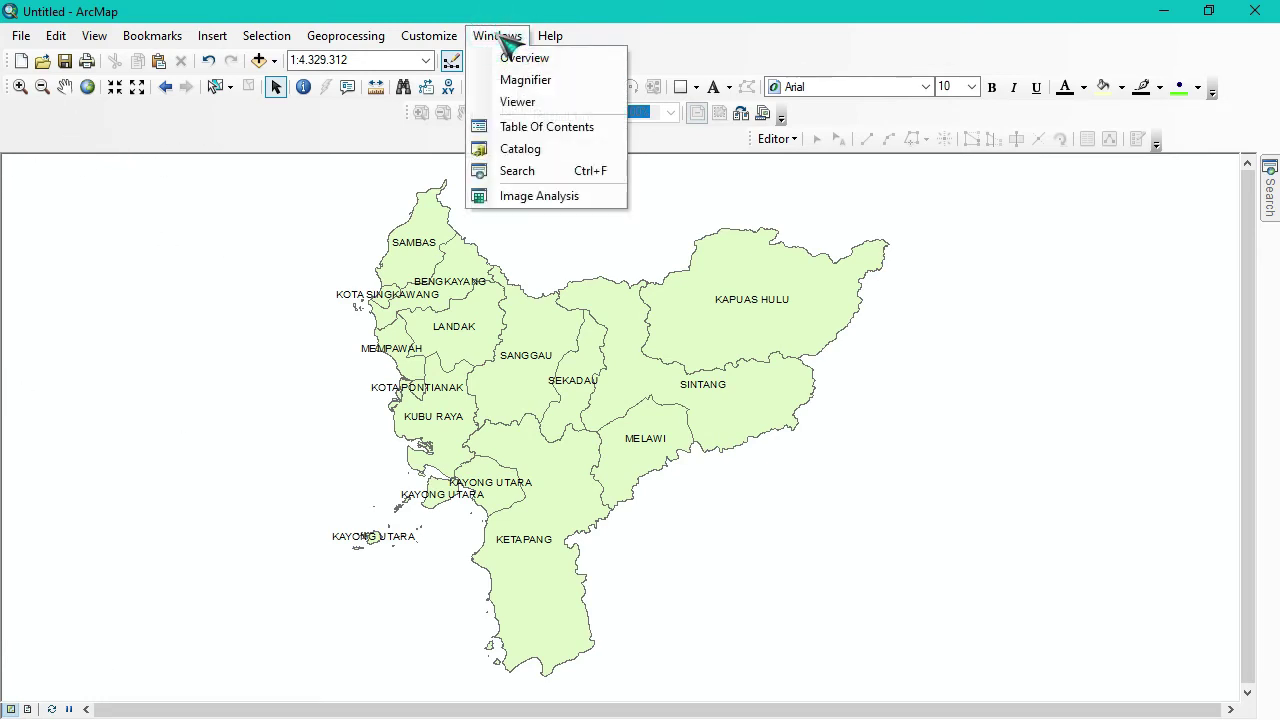
{"action": "left_click", "coordinate": [555, 127]}
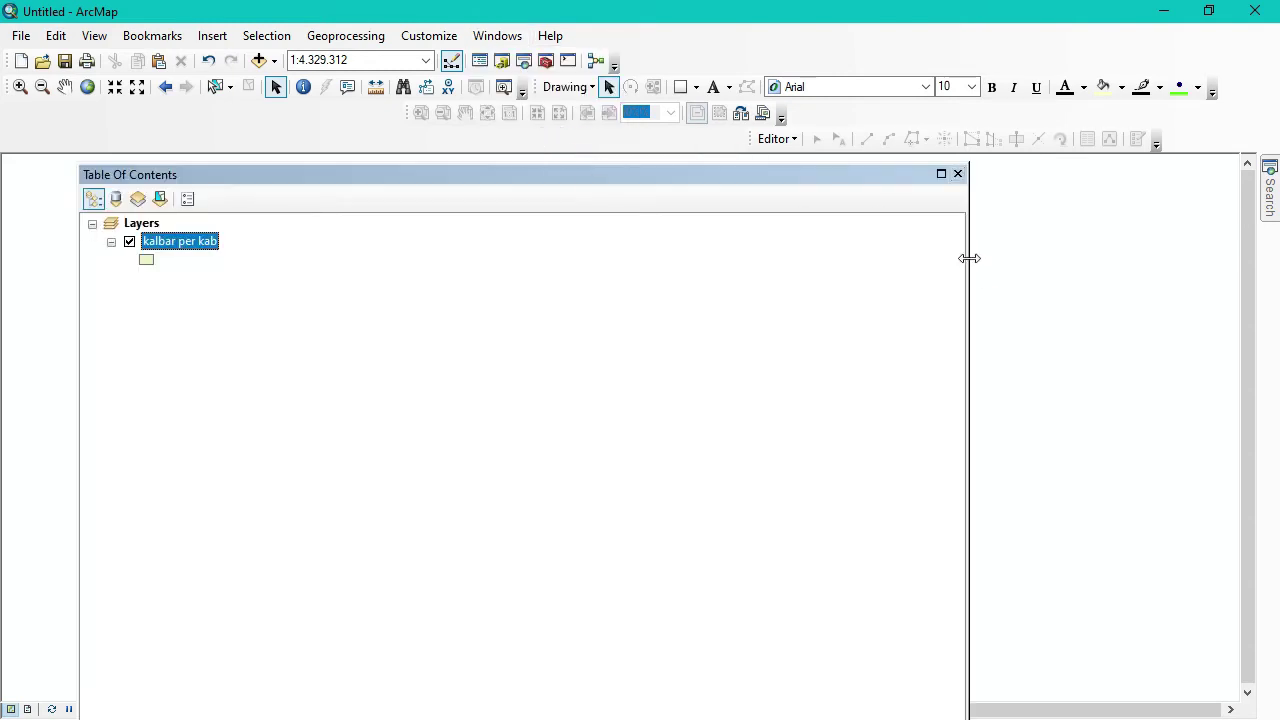
{"action": "left_click_drag", "start_coordinate": [970, 258], "coordinate": [340, 250]}
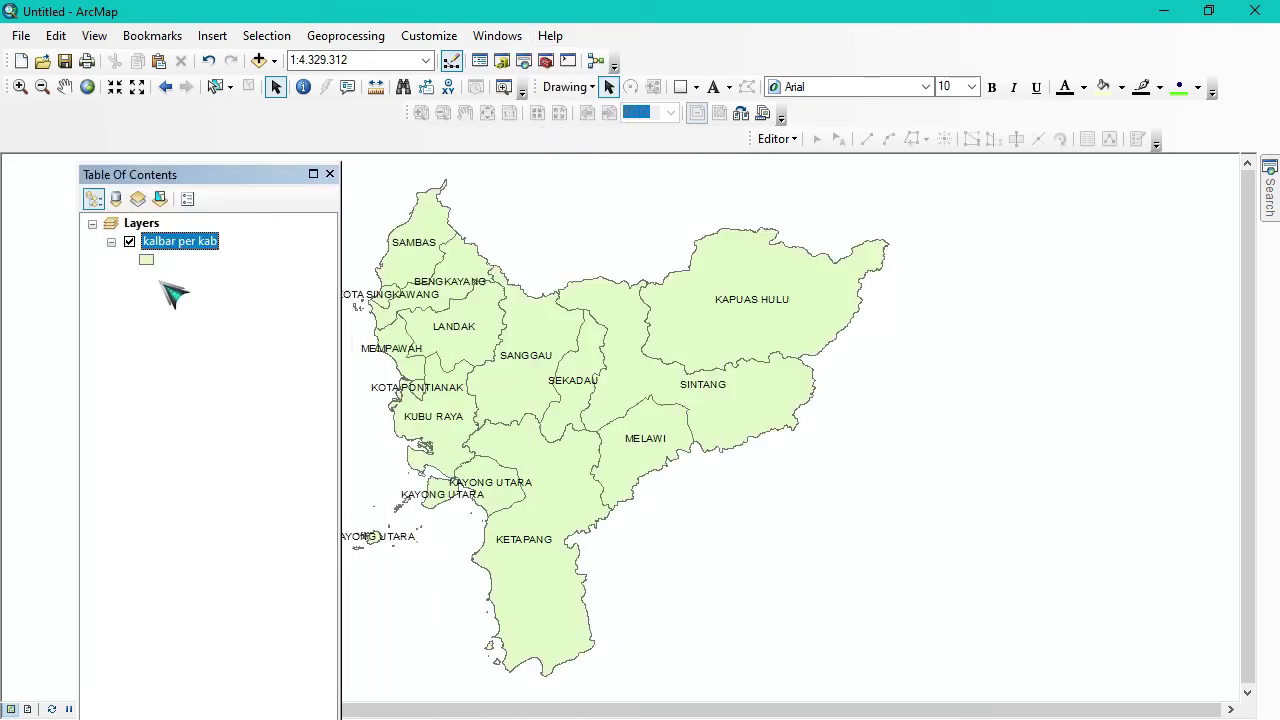
{"action": "left_click_drag", "start_coordinate": [72, 314], "coordinate": [13, 310]}
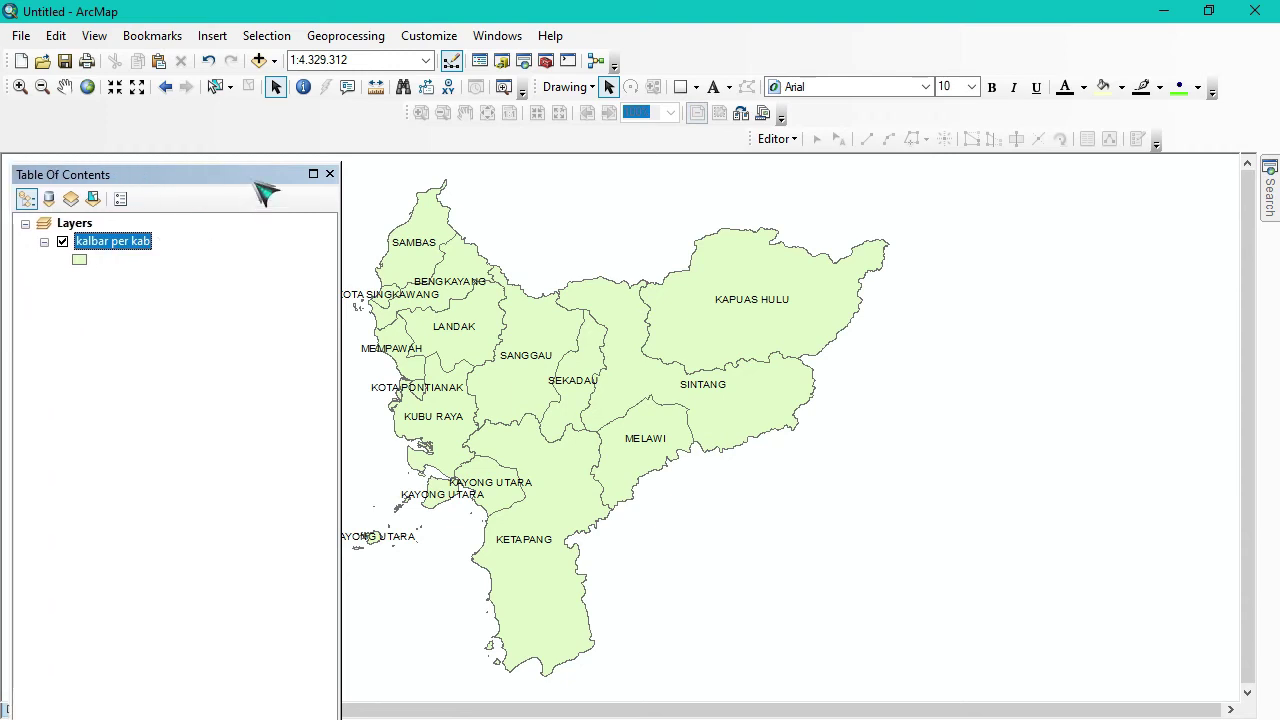
{"action": "left_click_drag", "start_coordinate": [274, 171], "coordinate": [271, 171]}
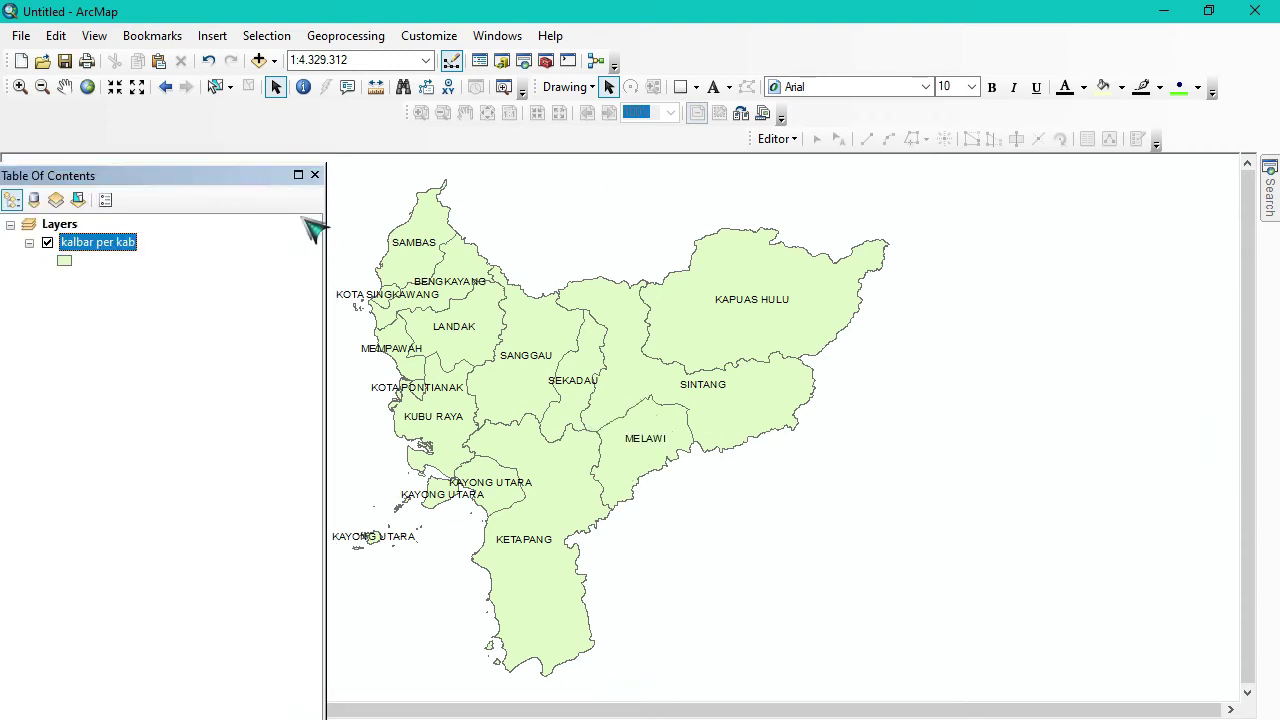
{"action": "left_click_drag", "start_coordinate": [191, 174], "coordinate": [225, 162]}
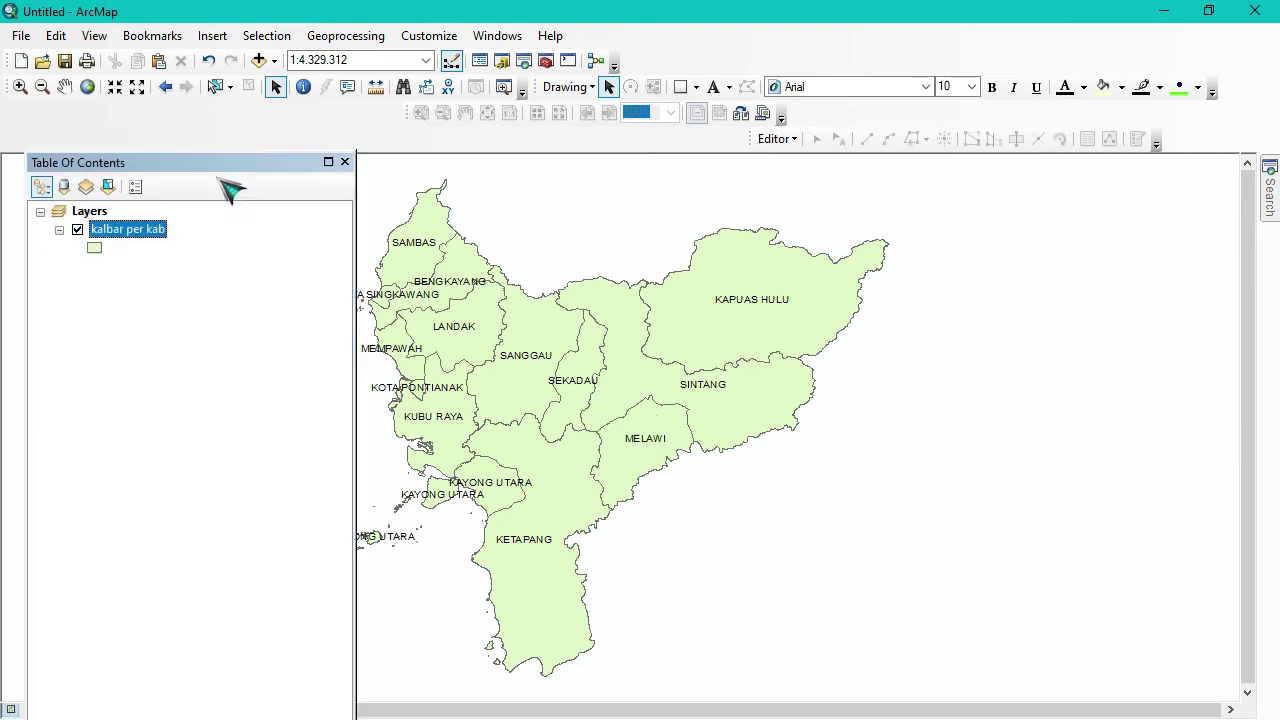
- Open the kalbar per kab layer properties and compare the graduated colors, graduated symbols, proportional symbols and dot density options
{"action": "right_click", "coordinate": [140, 226]}
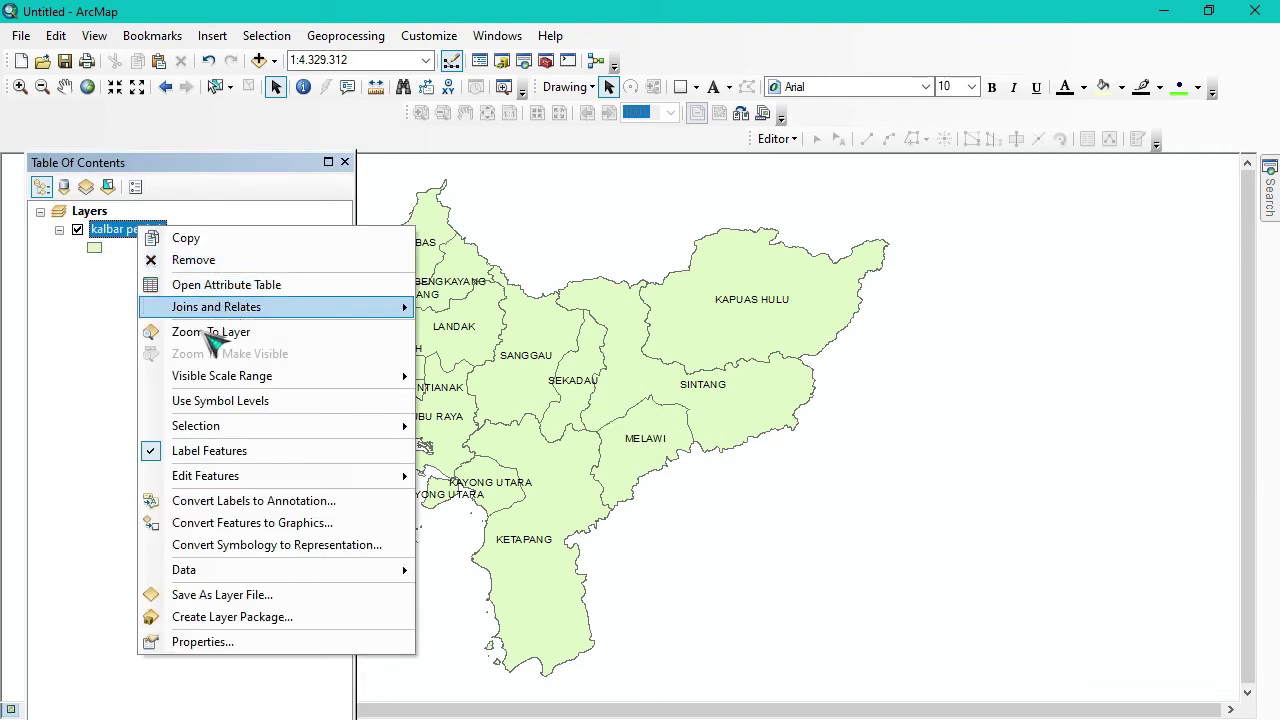
{"action": "left_click", "coordinate": [200, 641]}
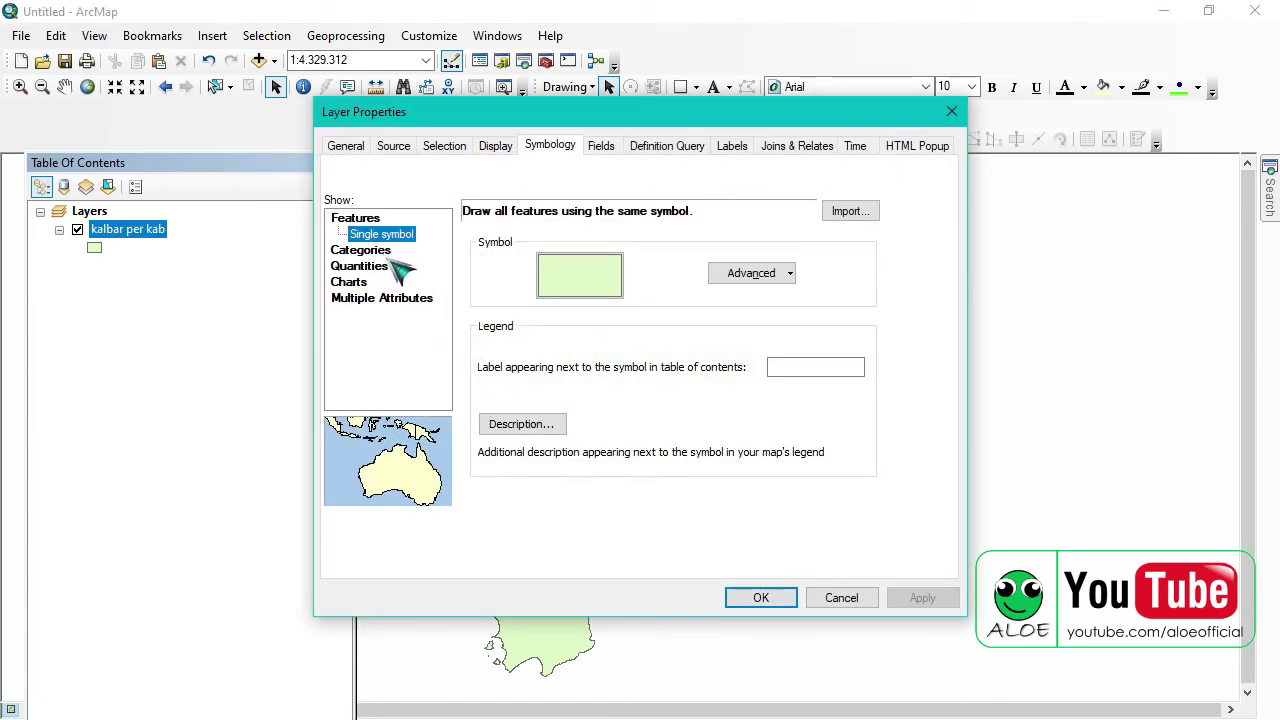
{"action": "left_click", "coordinate": [393, 267]}
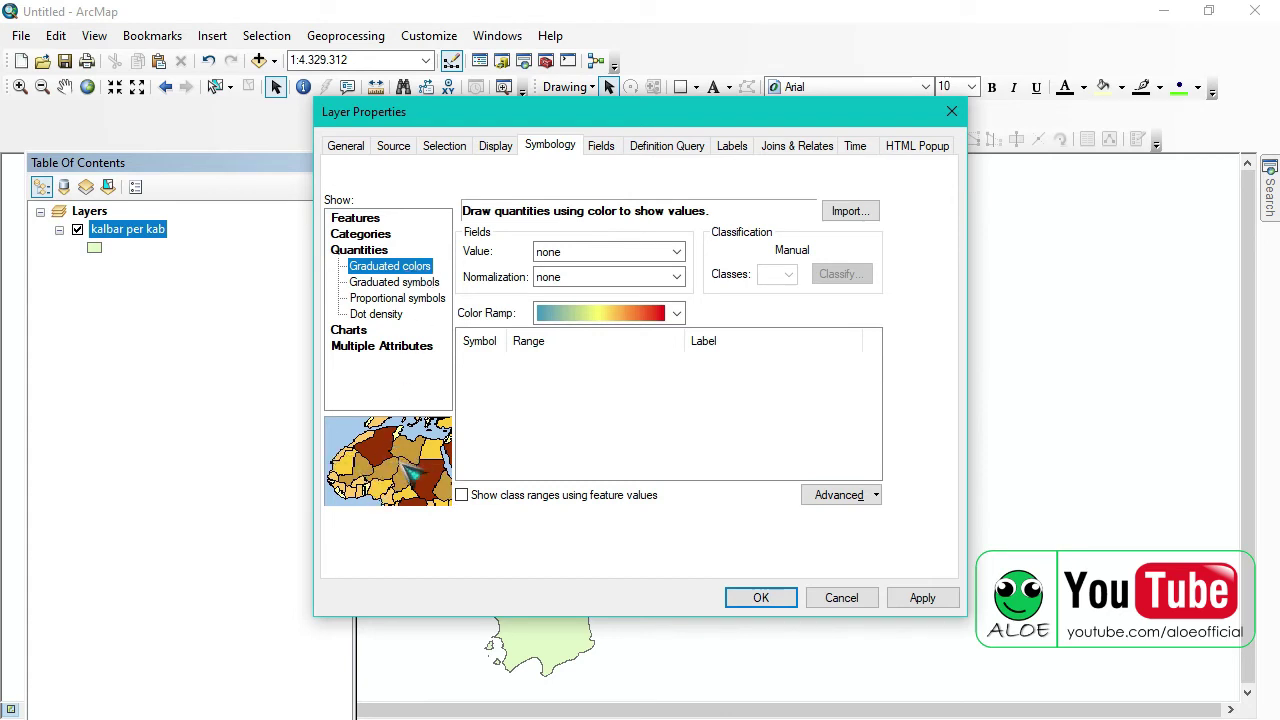
{"action": "left_click", "coordinate": [404, 286]}
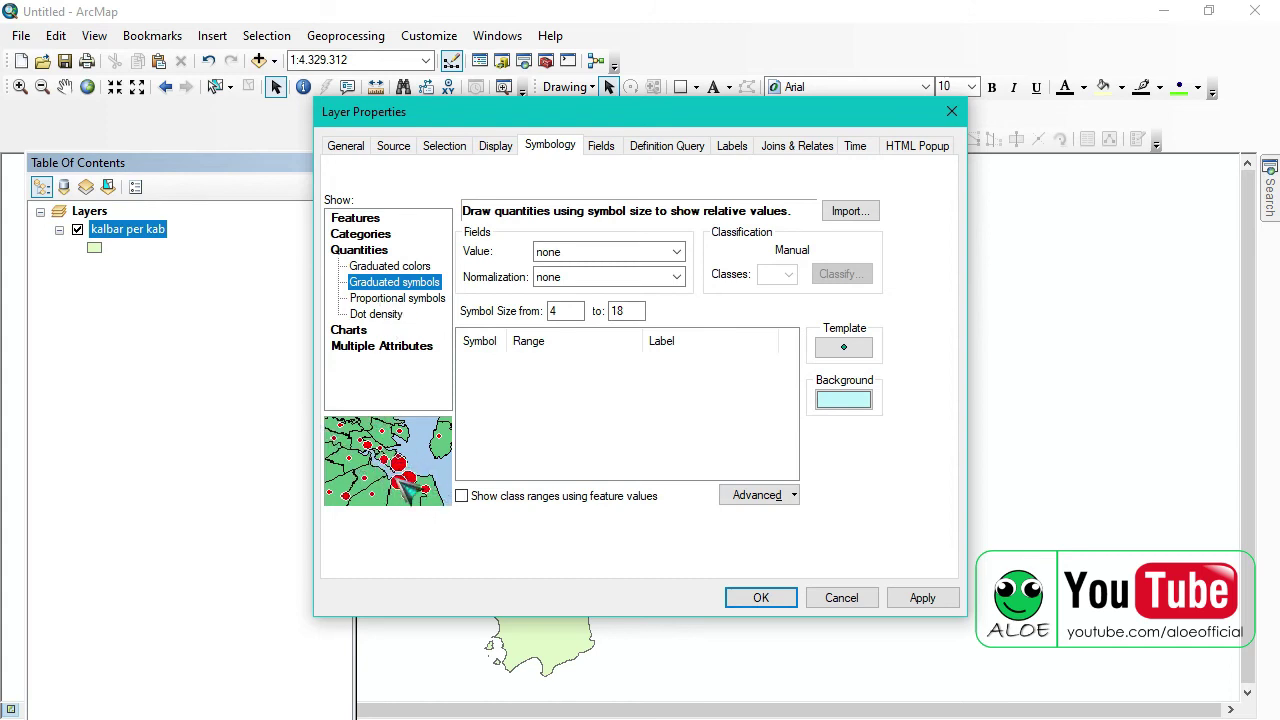
{"action": "left_click", "coordinate": [392, 299]}
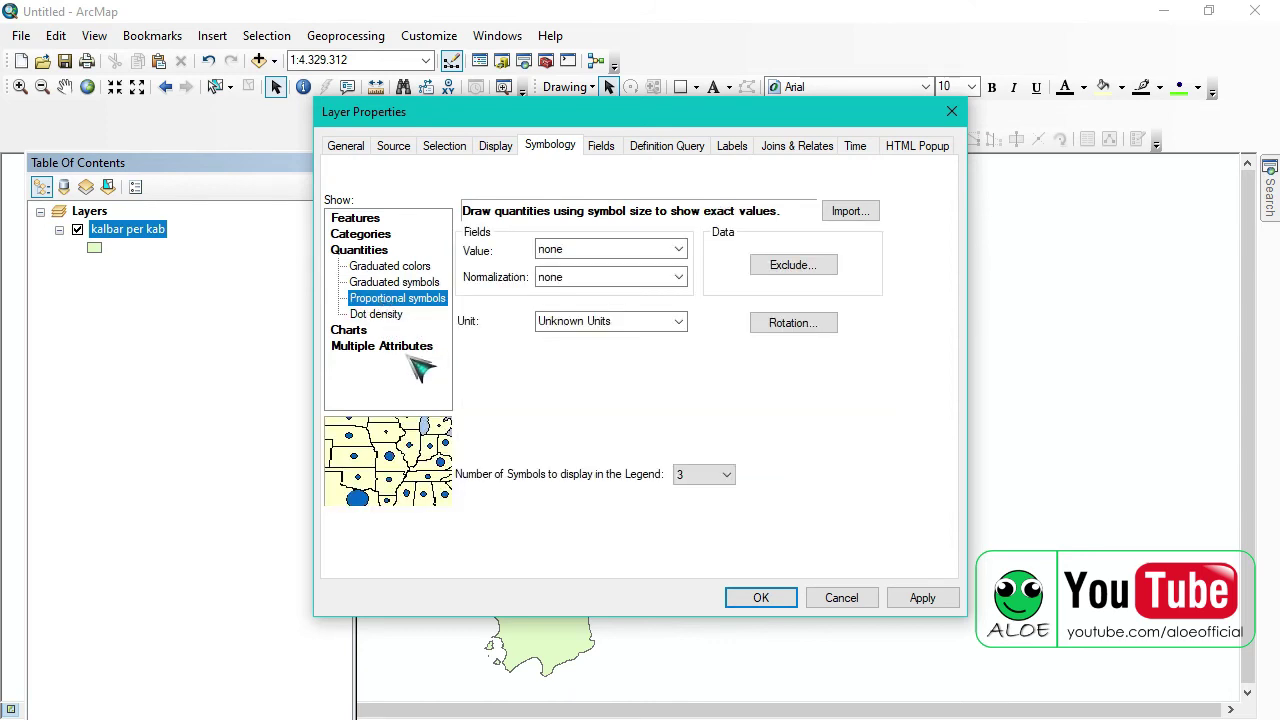
{"action": "left_click", "coordinate": [378, 315]}
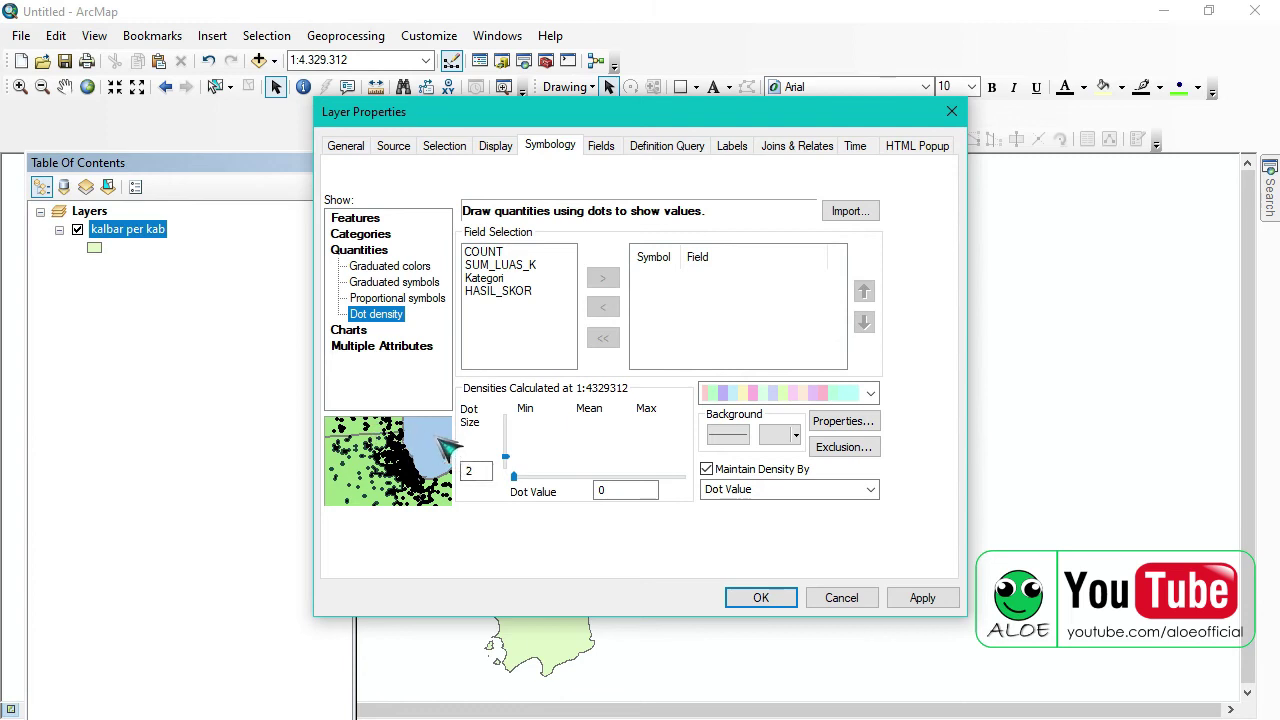
- Symbolize the layer with graduated colors based on the HASIL_SKOR field, divided into 4 classes
{"action": "left_click", "coordinate": [395, 268]}
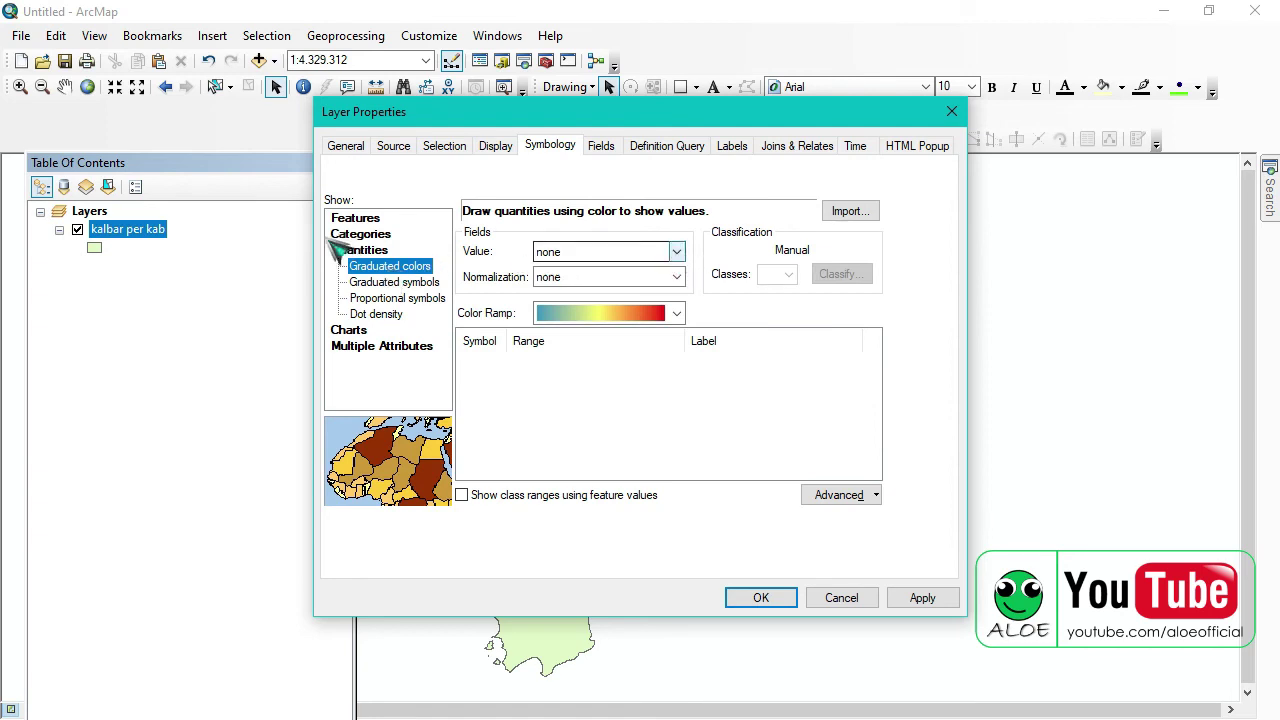
{"action": "left_click", "coordinate": [679, 253]}
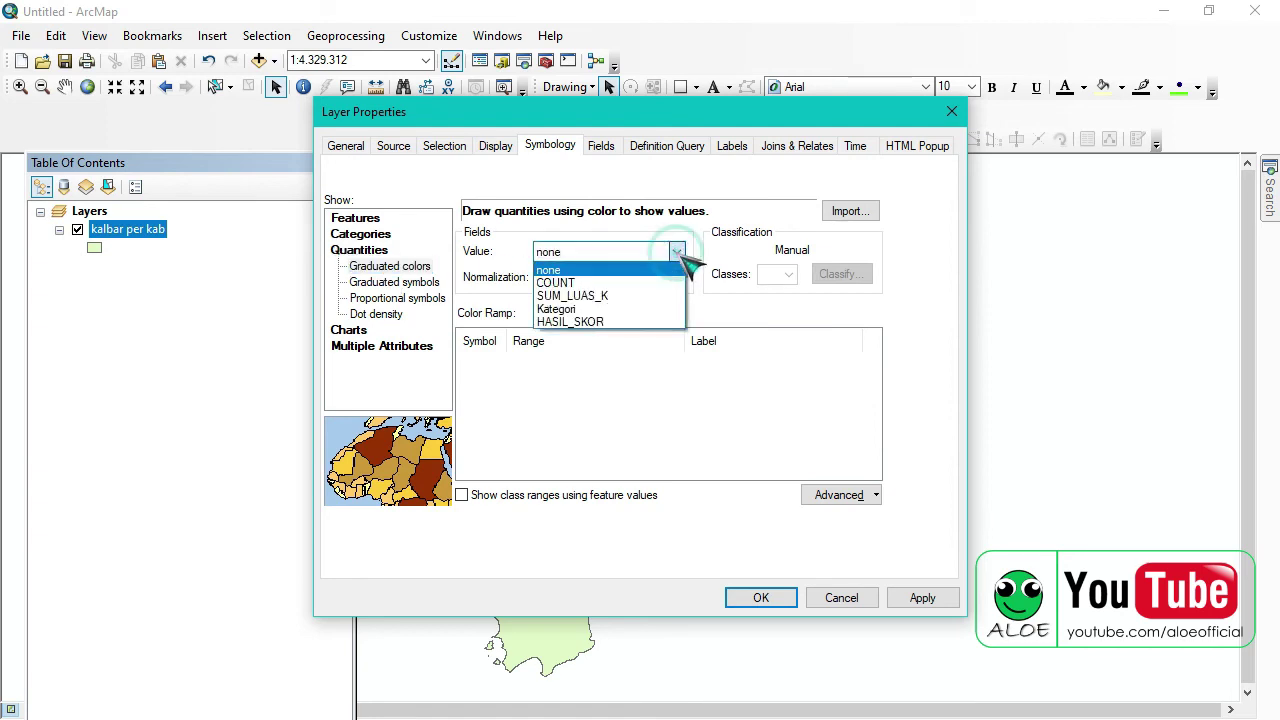
{"action": "left_click", "coordinate": [608, 321]}
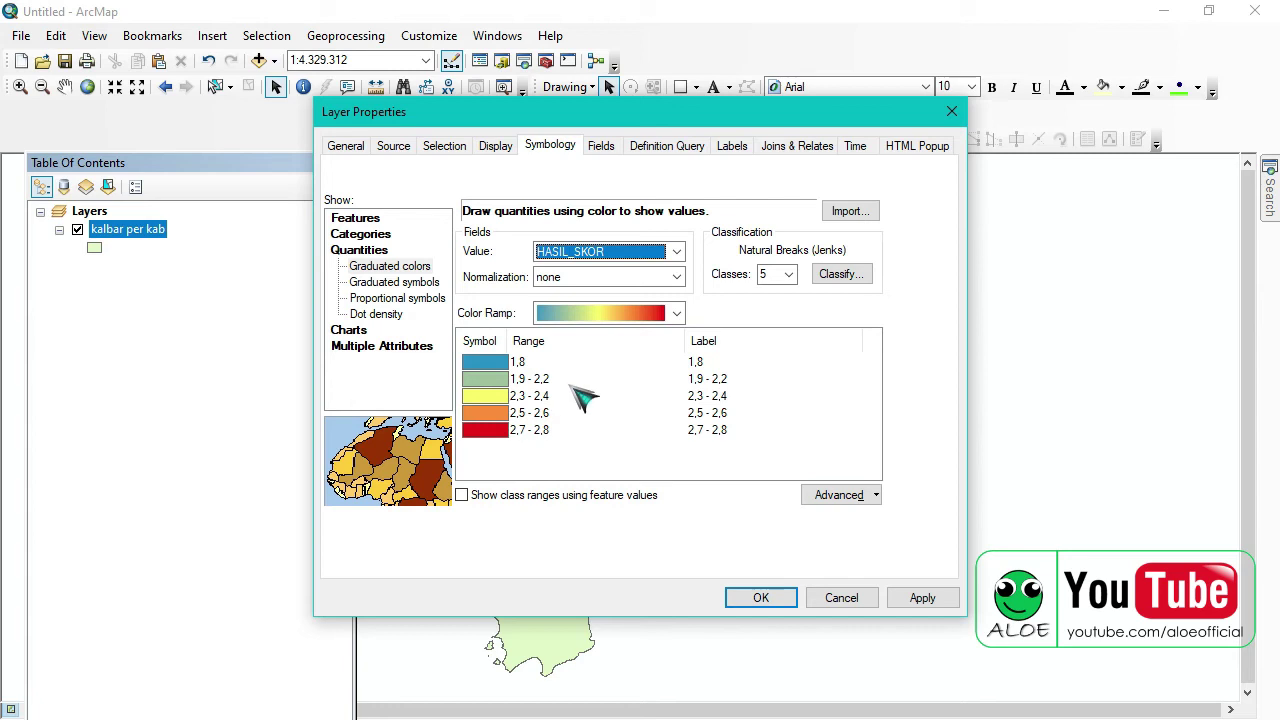
{"action": "left_click", "coordinate": [789, 275]}
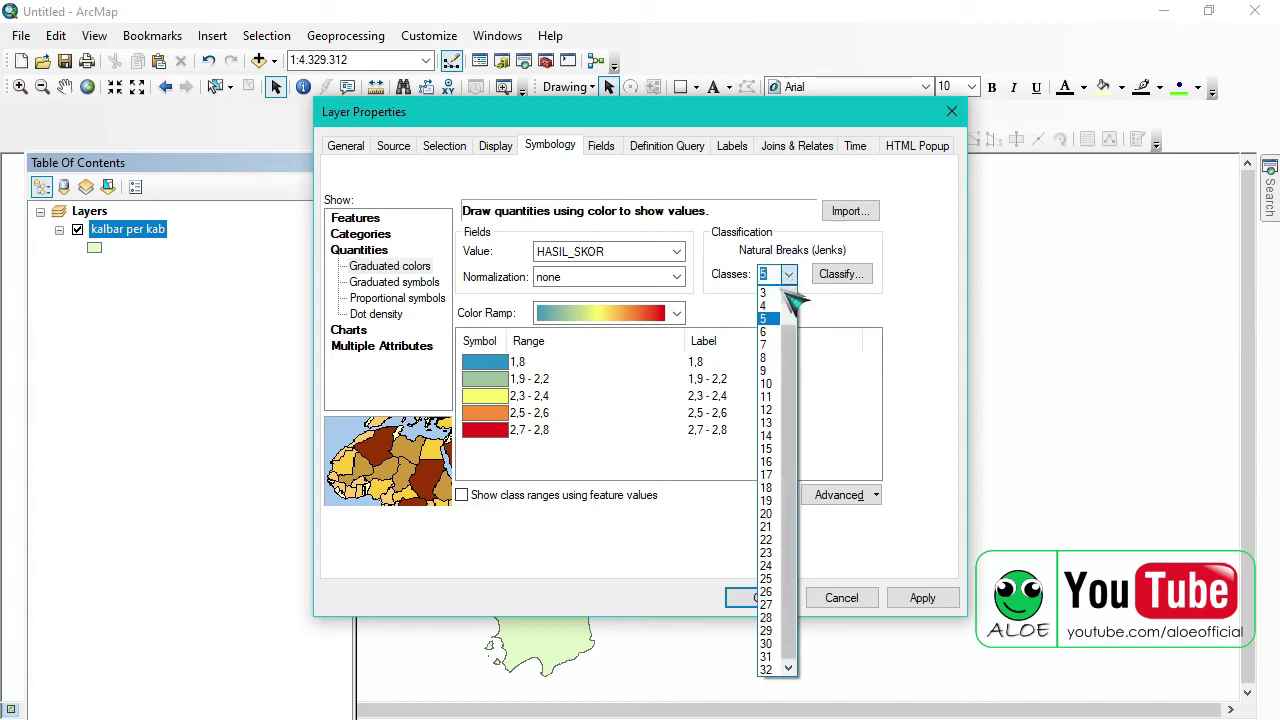
{"action": "scroll", "coordinate": [786, 335], "scroll_direction": "up", "scroll_amount": 1}
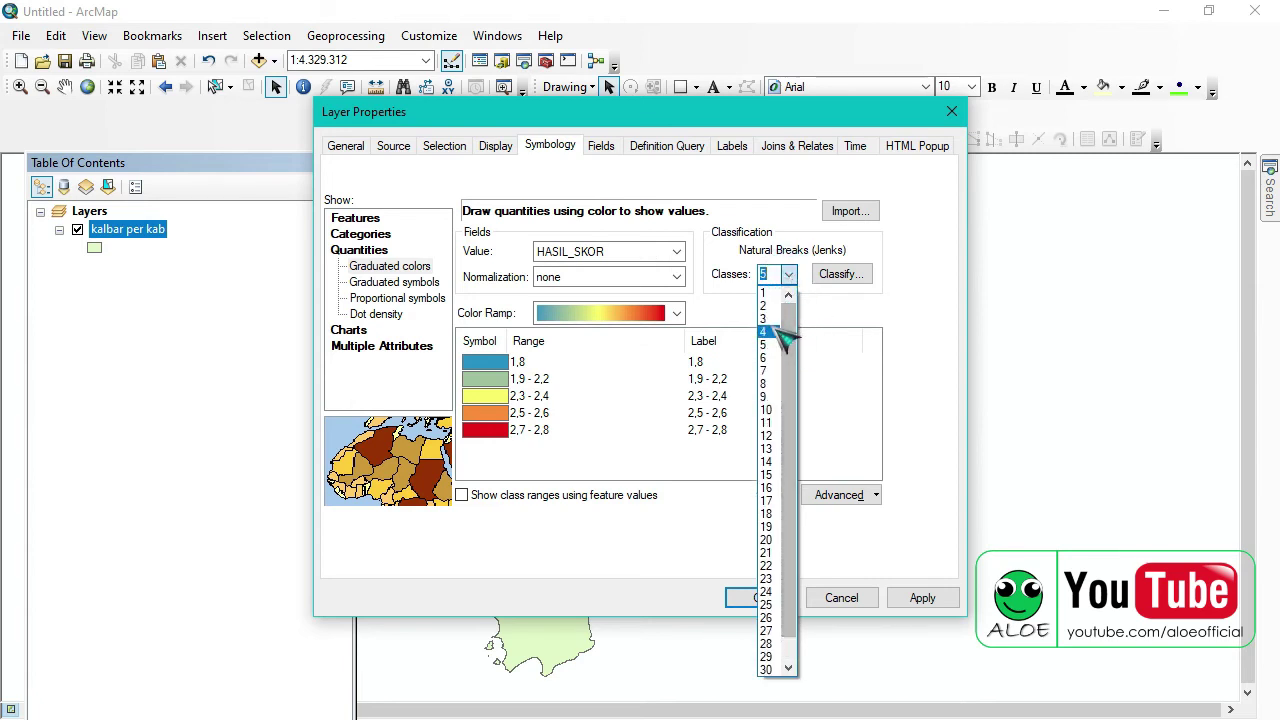
{"action": "left_click", "coordinate": [780, 332]}
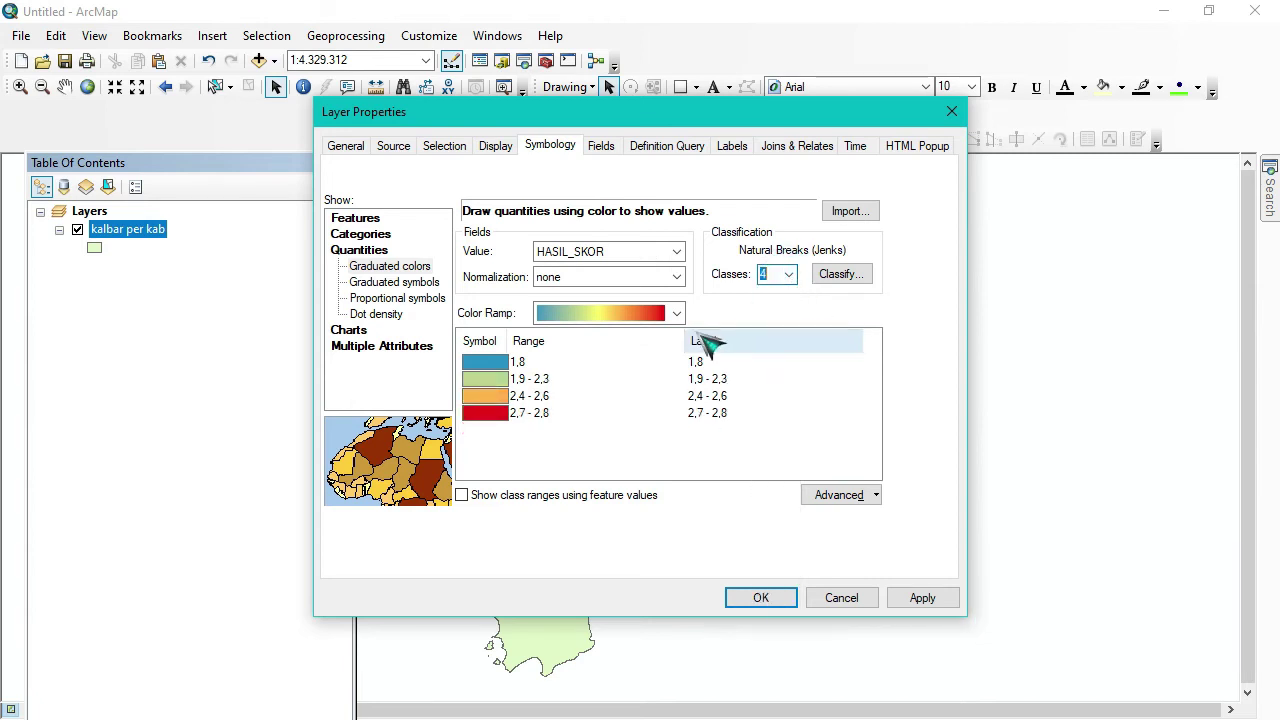
- Flip the class symbols so the color order is reversed, and set the classification method to Manual
{"action": "right_click", "coordinate": [495, 343]}
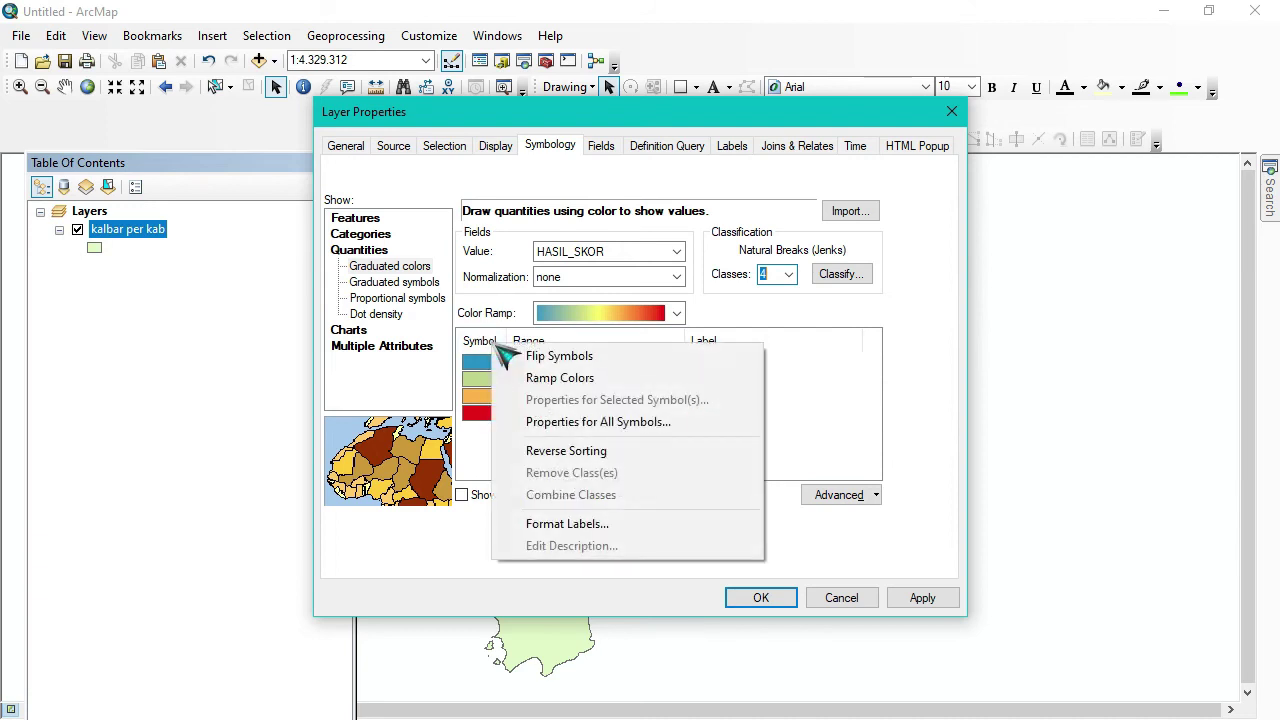
{"action": "left_click", "coordinate": [570, 362]}
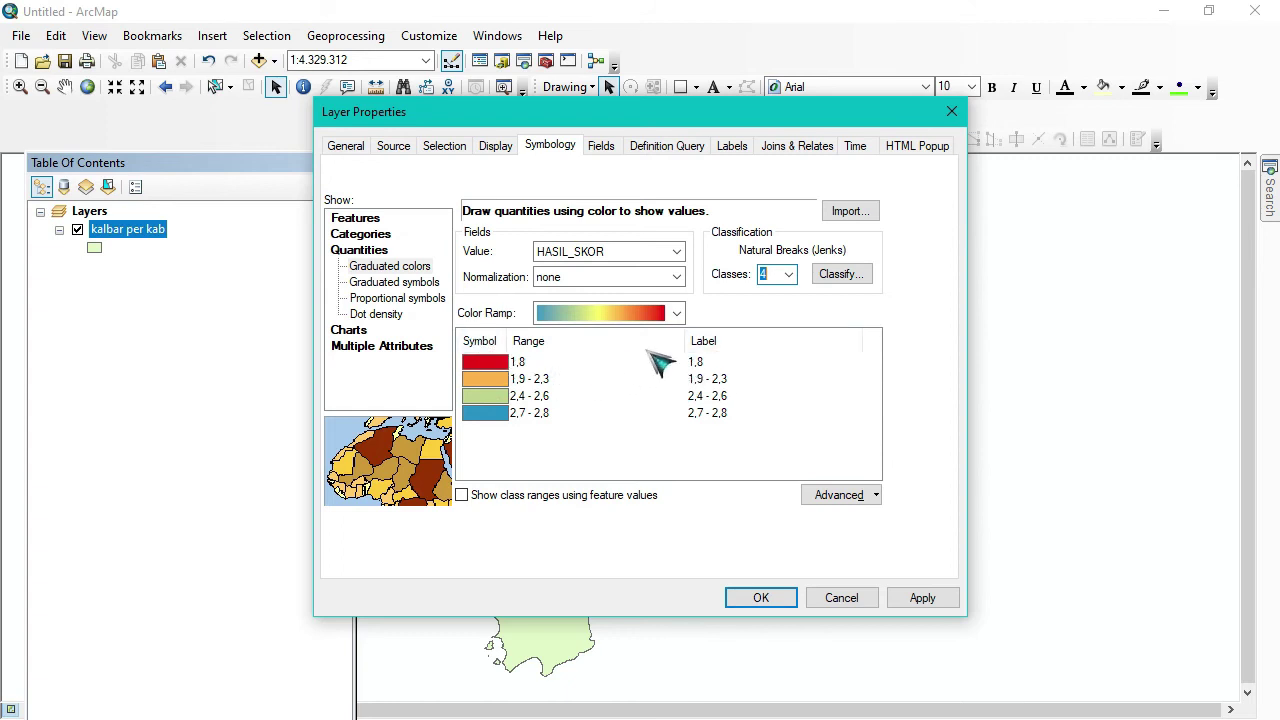
{"action": "left_click", "coordinate": [845, 274]}
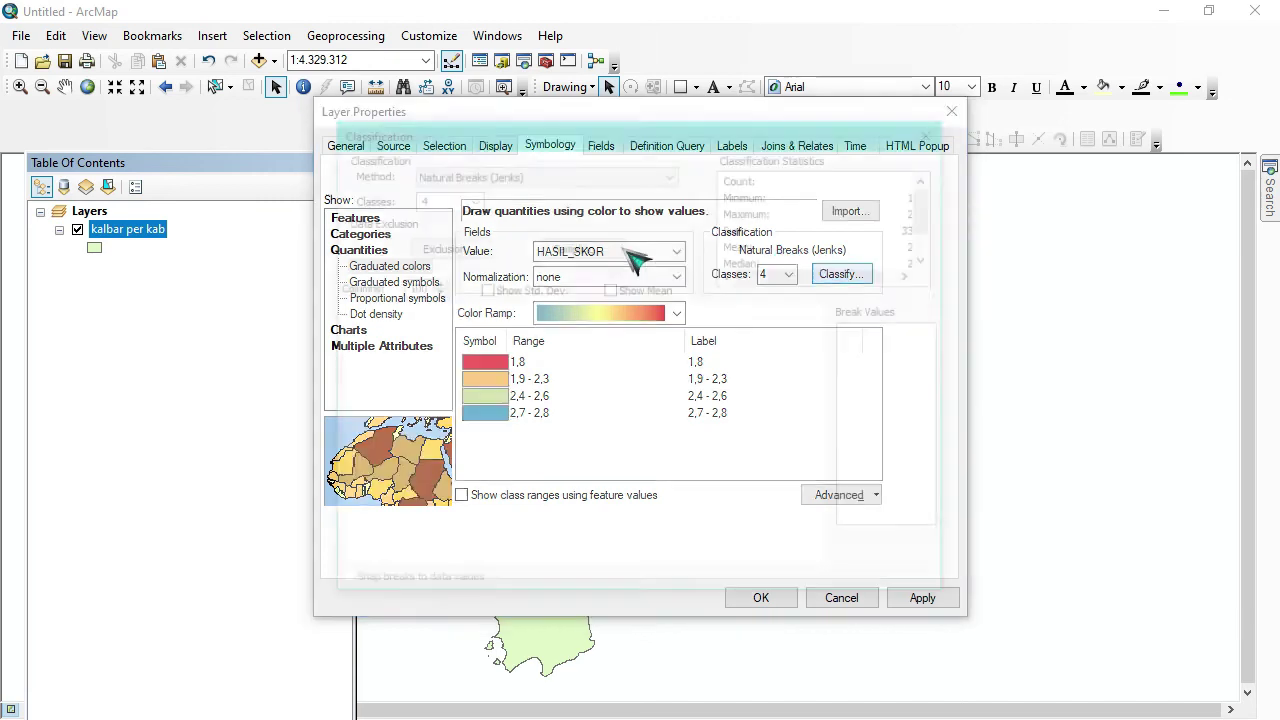
{"action": "left_click", "coordinate": [467, 173]}
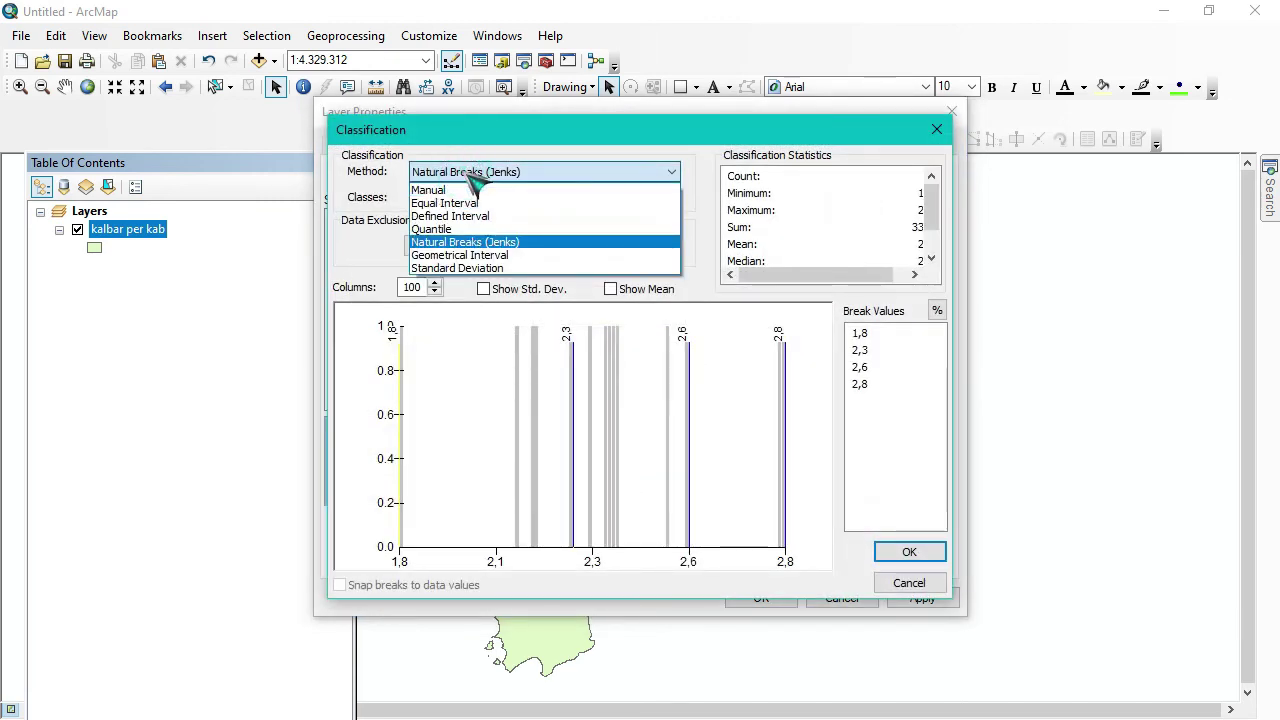
{"action": "left_click", "coordinate": [470, 190]}
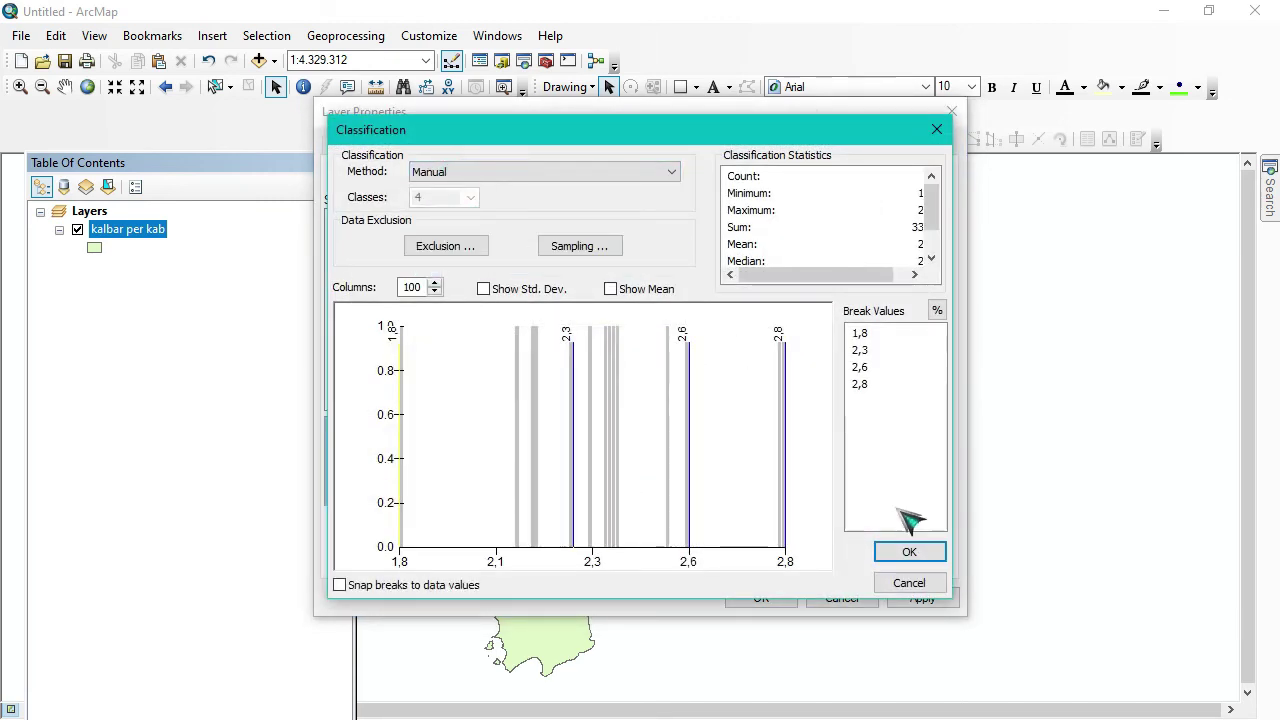
{"action": "left_click", "coordinate": [905, 551]}
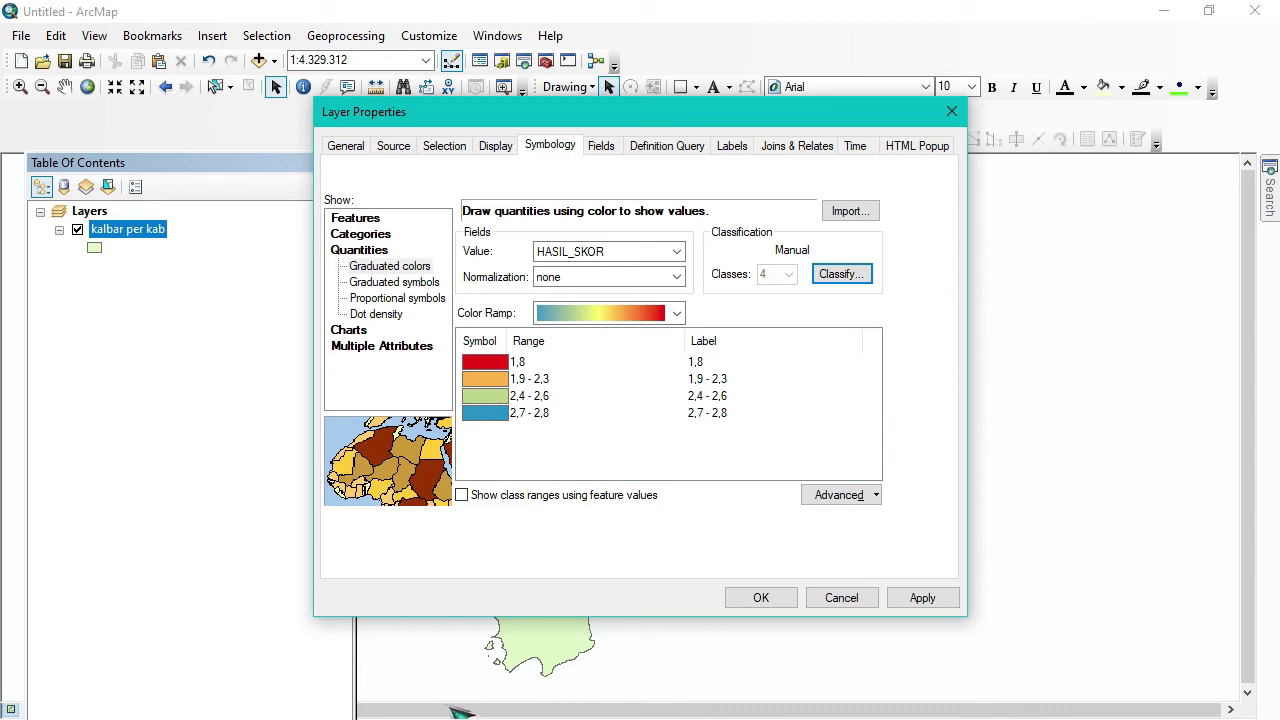
- Switch to the COVID-19 report in Foxit Reader, check the score ranges of the risk zones, and return to ArcMap
{"action": "left_click", "coordinate": [602, 718]}
{"action": "key", "text": "super"}
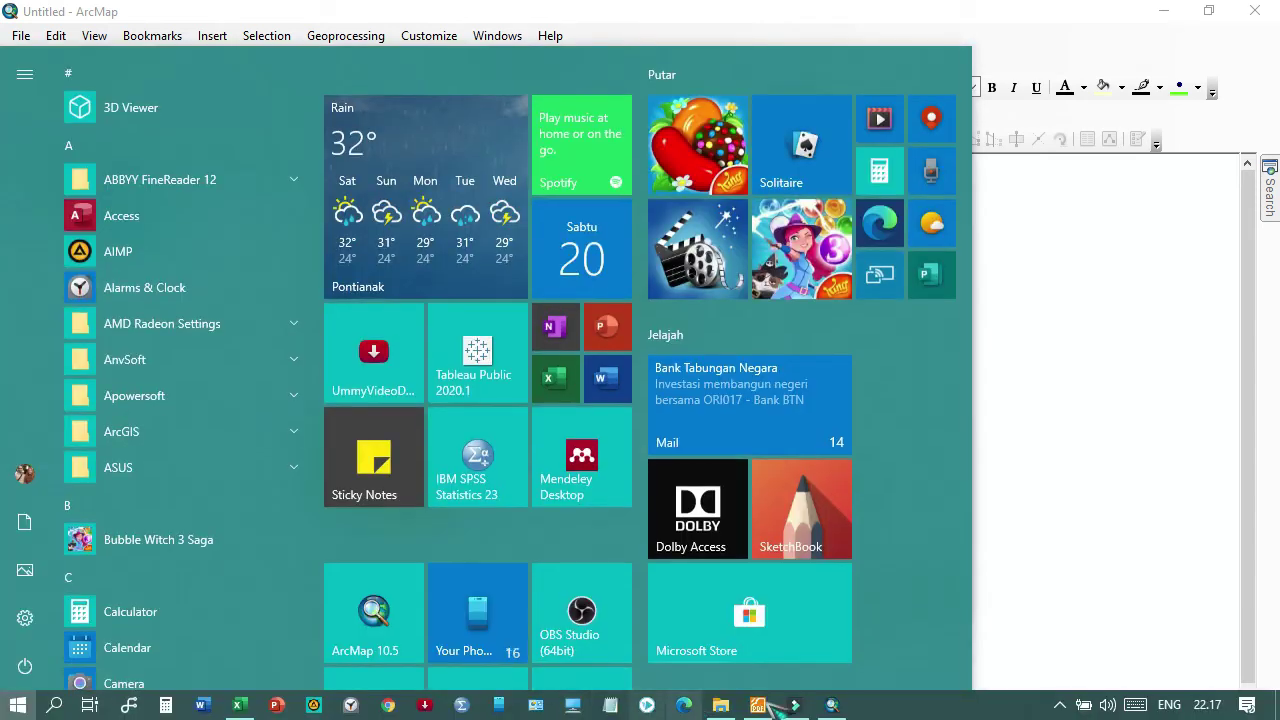
{"action": "left_click", "coordinate": [765, 706]}
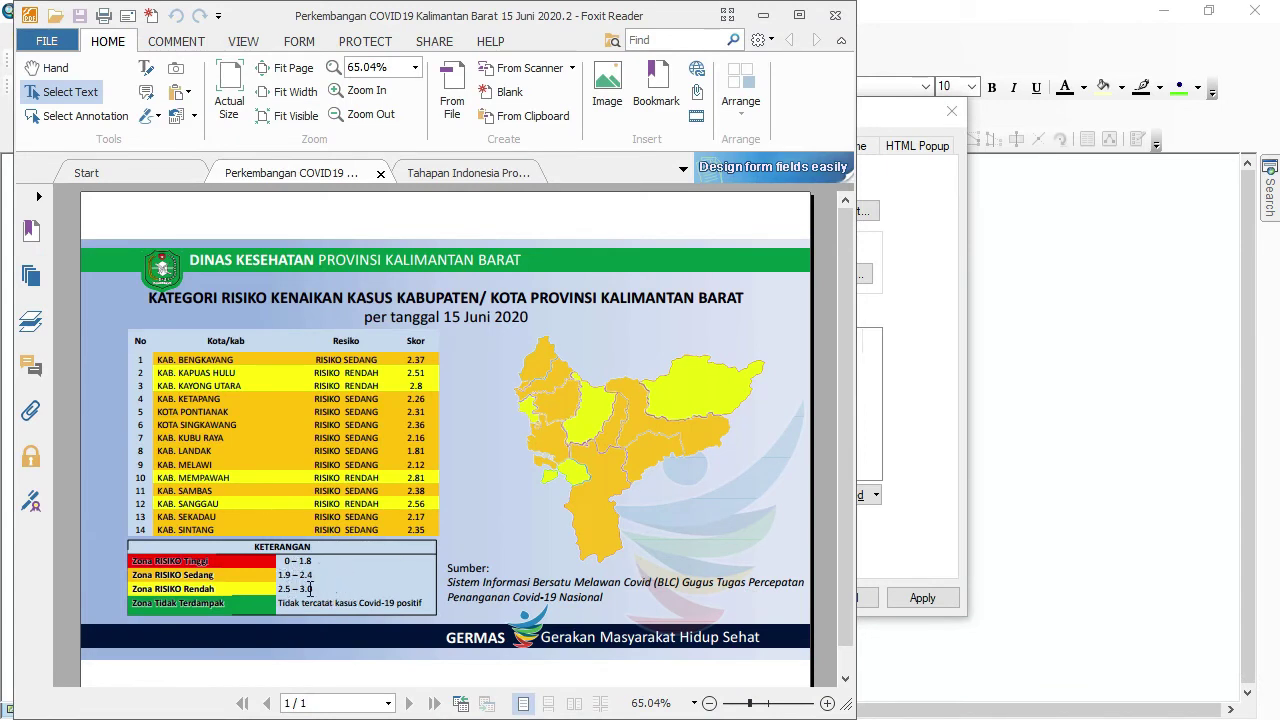
{"action": "left_click", "coordinate": [763, 16]}
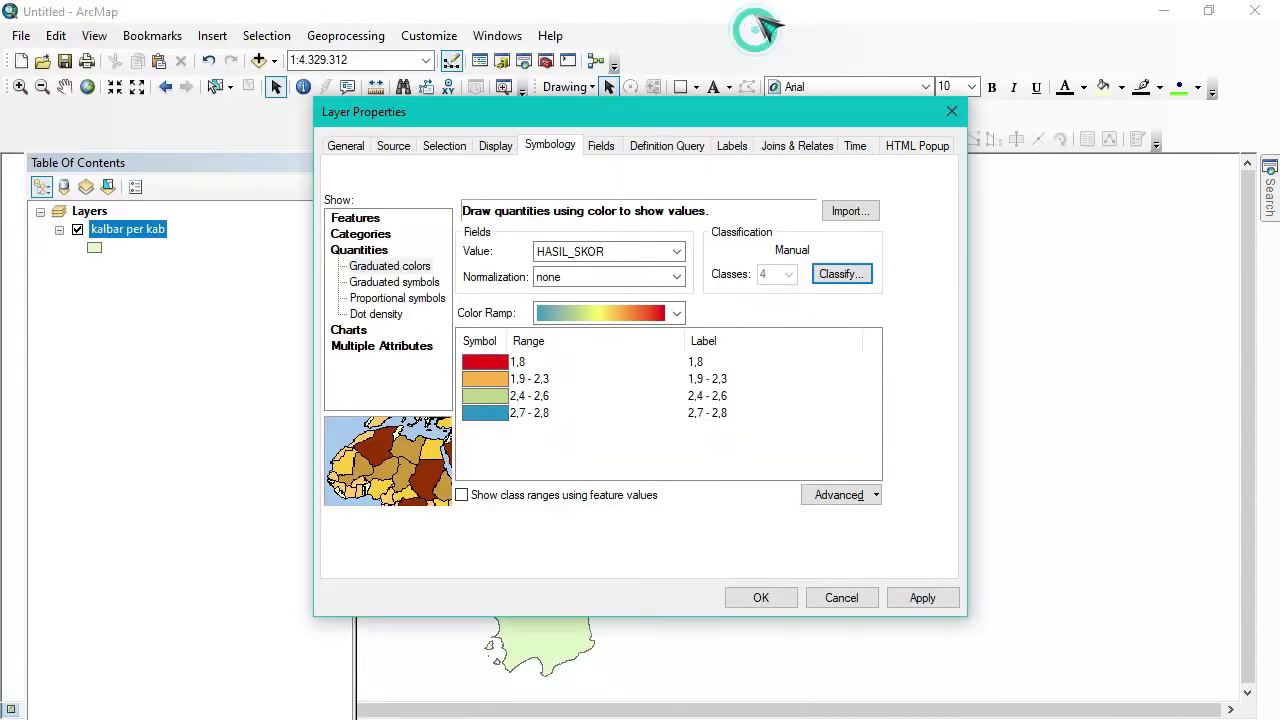
- Set the upper limits of the second, third and fourth HASIL_SKOR classes to 2,4, 3,0 and 4,0
{"action": "left_click", "coordinate": [549, 381]}
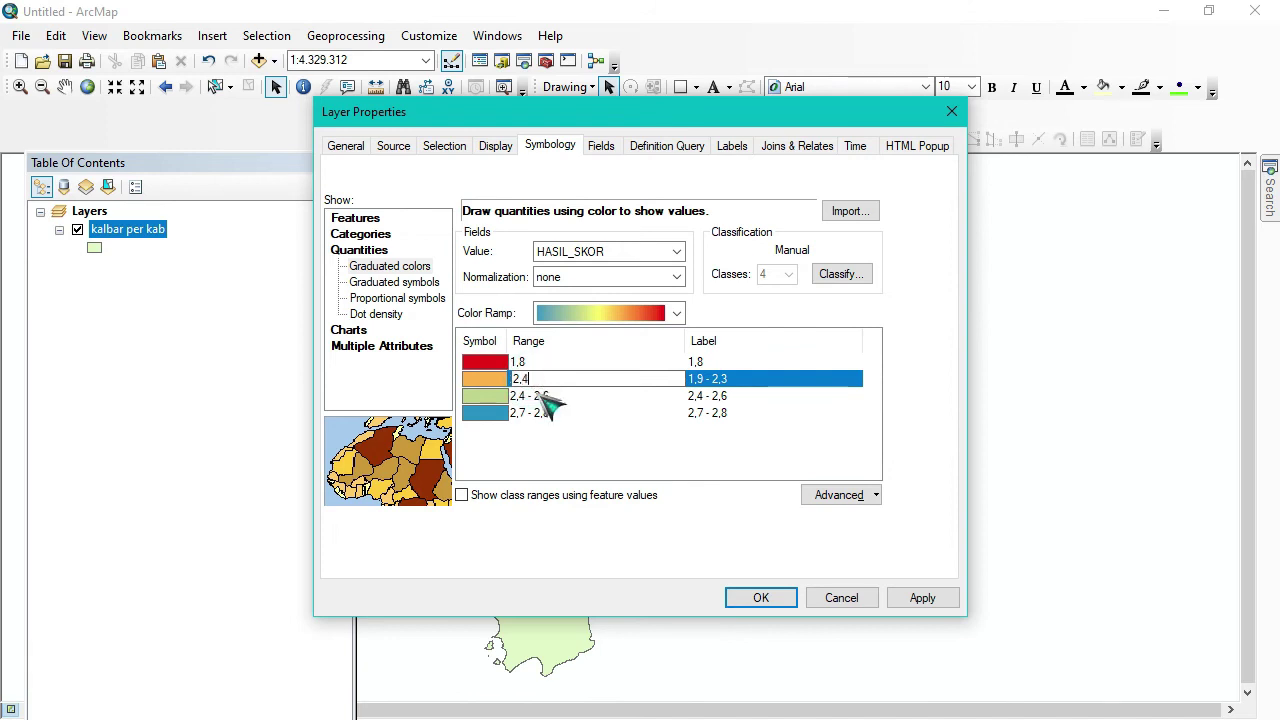
{"action": "left_click", "coordinate": [548, 396]}
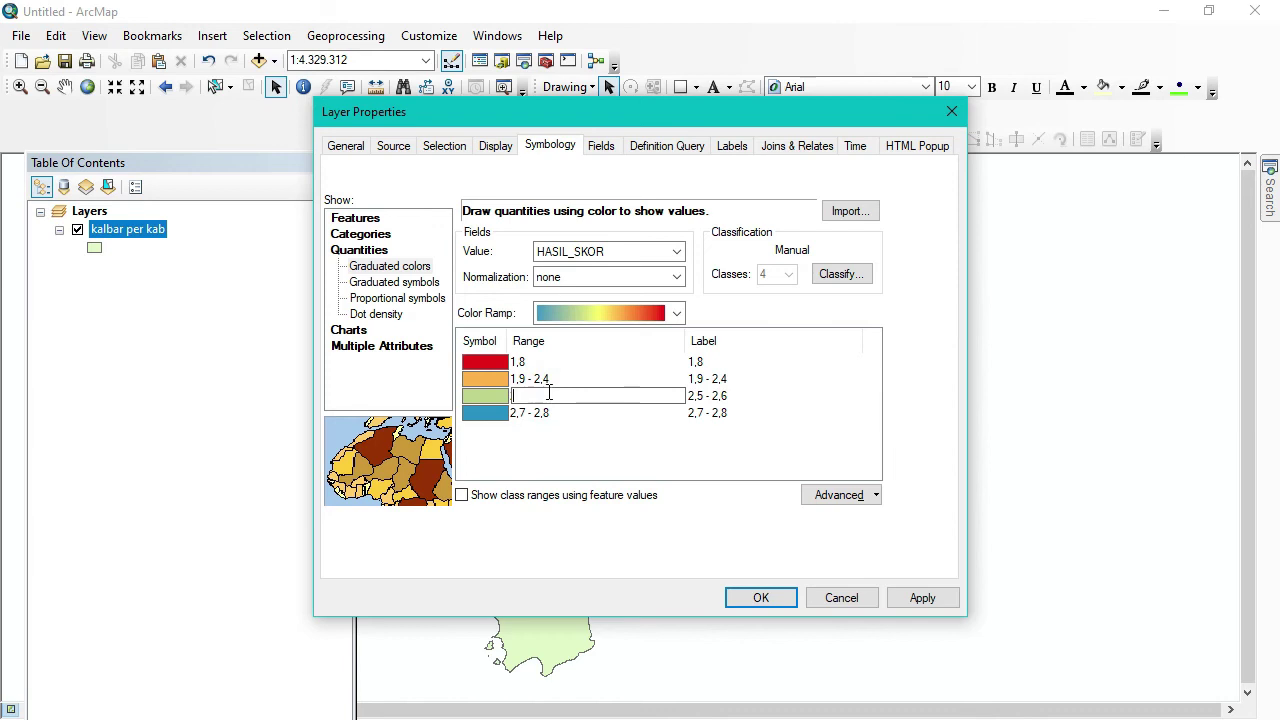
{"action": "type", "text": "3,0"}
{"action": "left_click", "coordinate": [548, 412]}
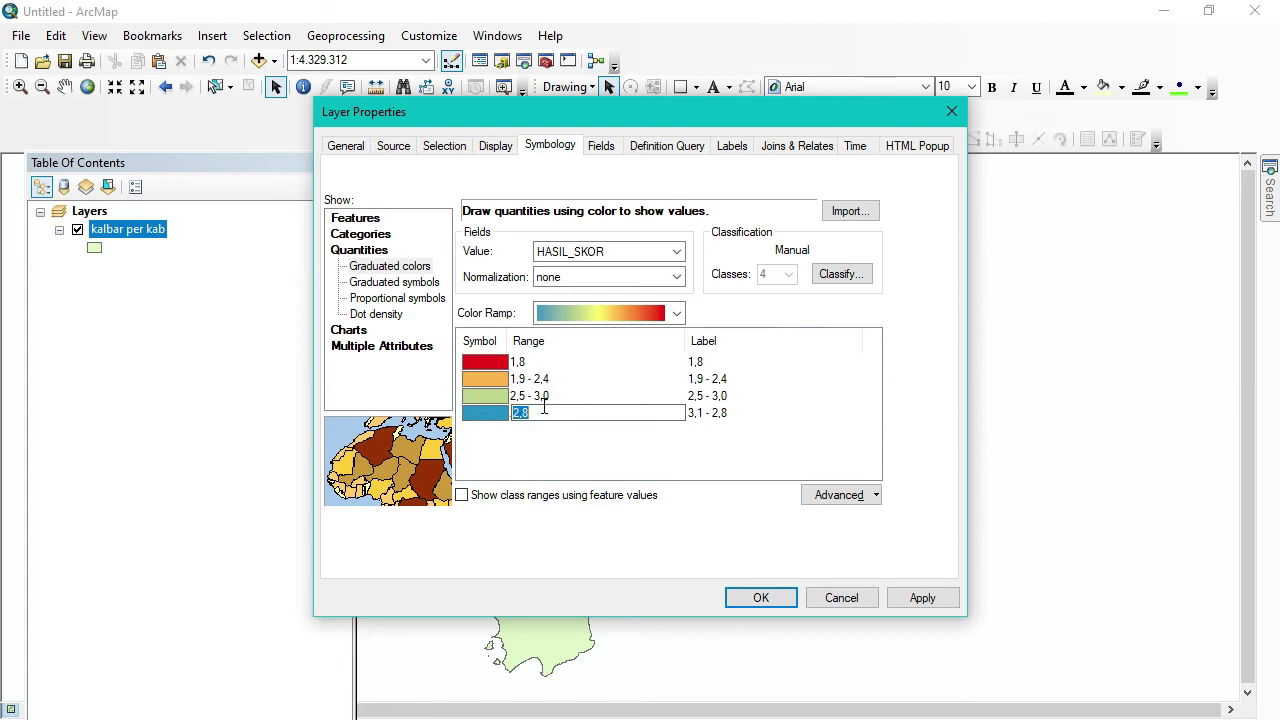
{"action": "type", "text": "4,0"}
{"action": "left_click", "coordinate": [541, 438]}
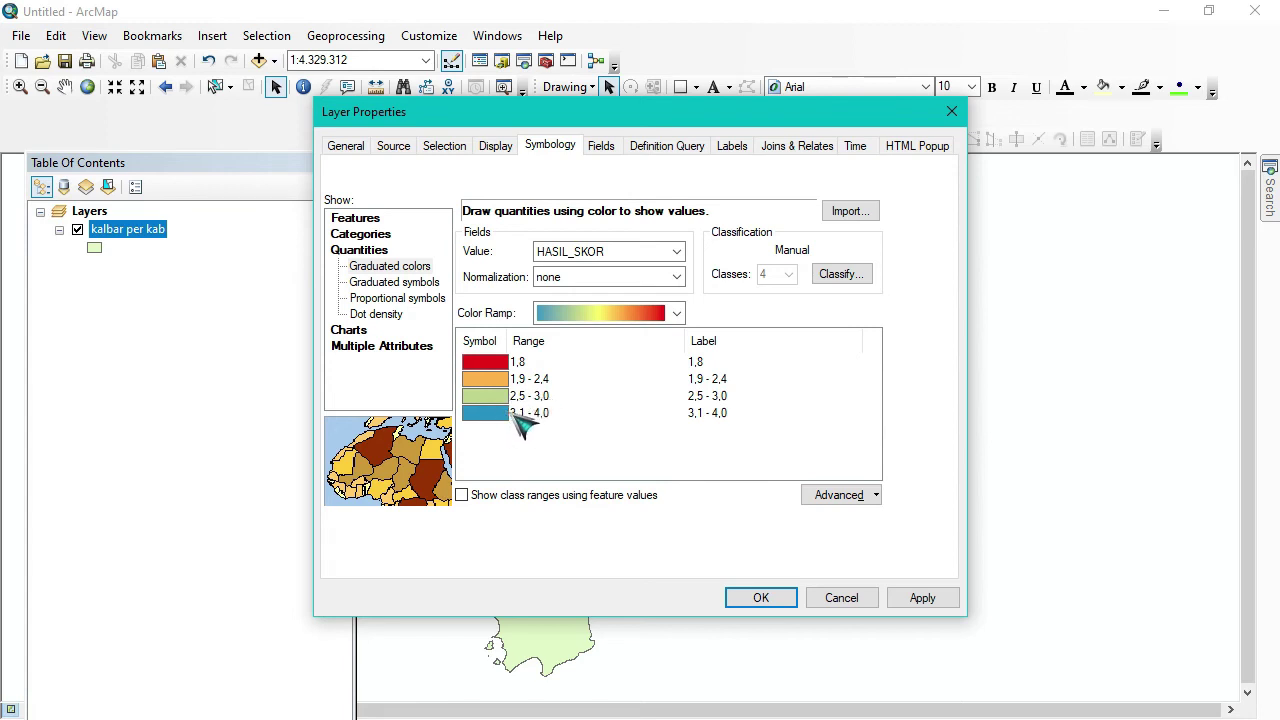
- Switch to the Skoring Epidemiologi workbook in Excel, review the indicators, weights and scoring categories, and return to ArcMap
{"action": "left_click", "coordinate": [584, 718]}
{"action": "key", "text": "super"}
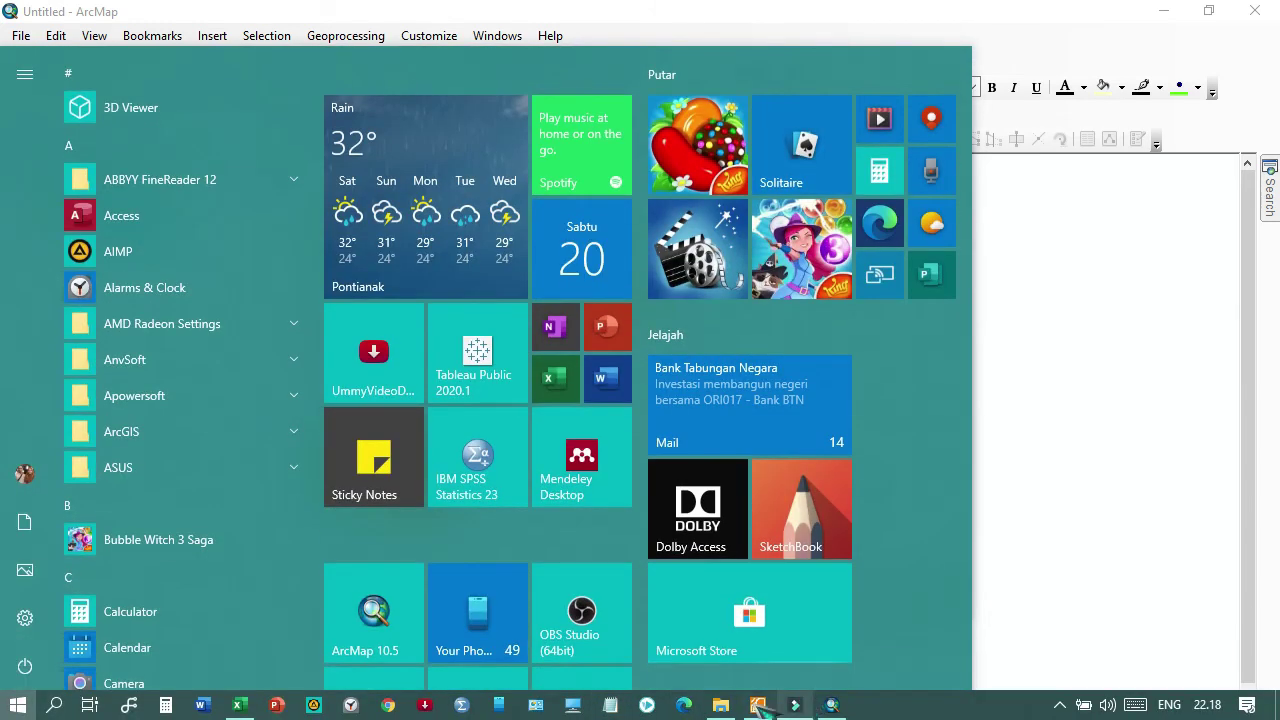
{"action": "left_click", "coordinate": [250, 706]}
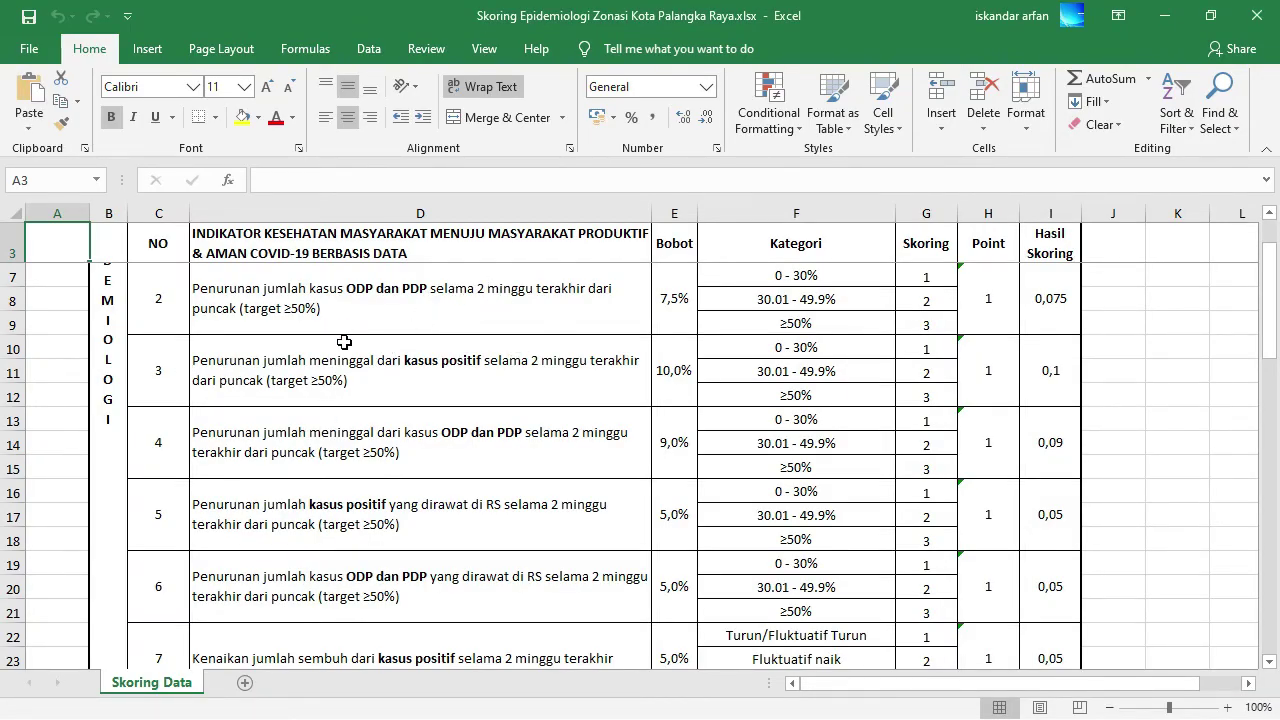
{"action": "scroll", "coordinate": [350, 450], "scroll_direction": "up", "scroll_amount": 1}
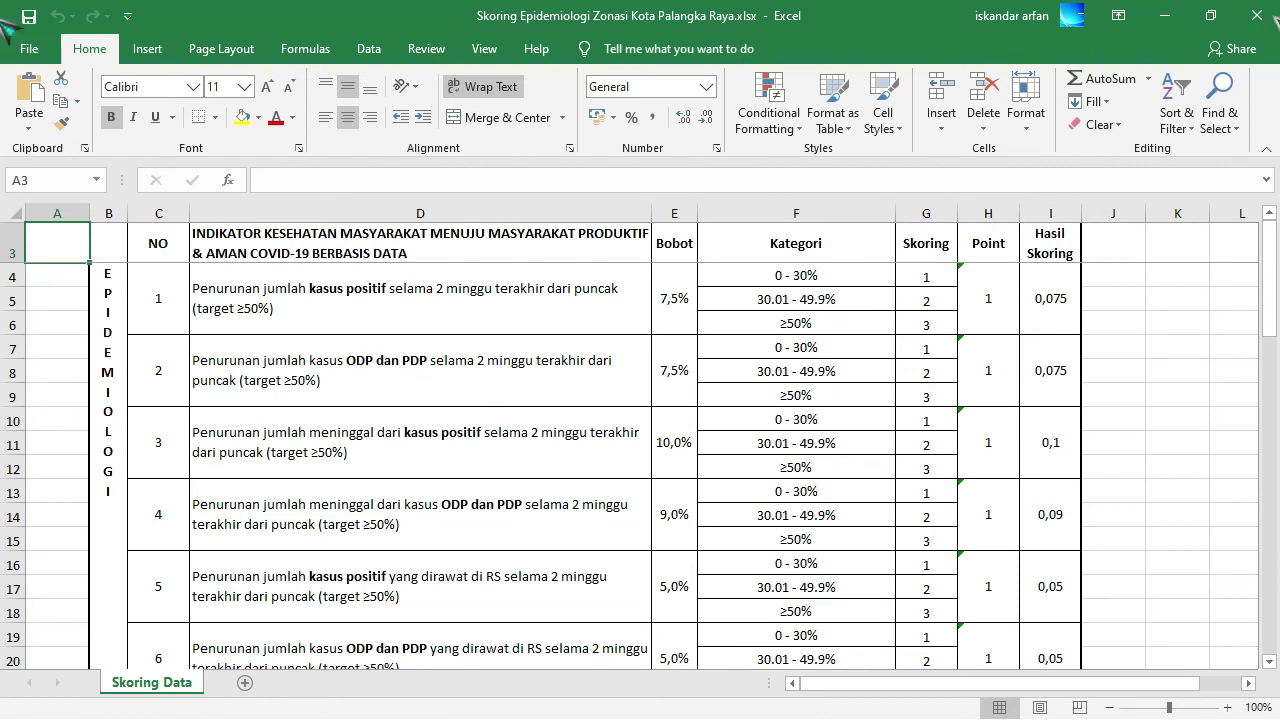
{"action": "left_click", "coordinate": [1160, 16]}
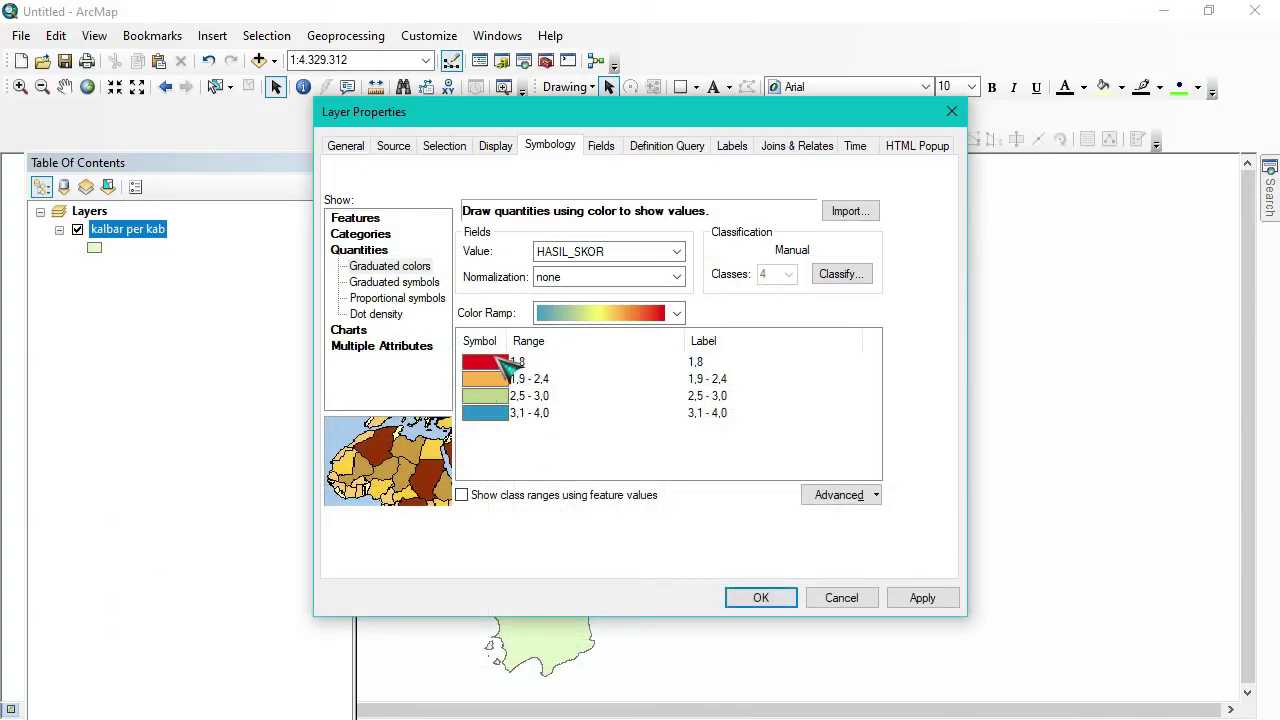
- Label the red class ZONA RISIKO TINGGI and the orange class ZONA RISIKO SEDANG
{"action": "left_click", "coordinate": [712, 365]}
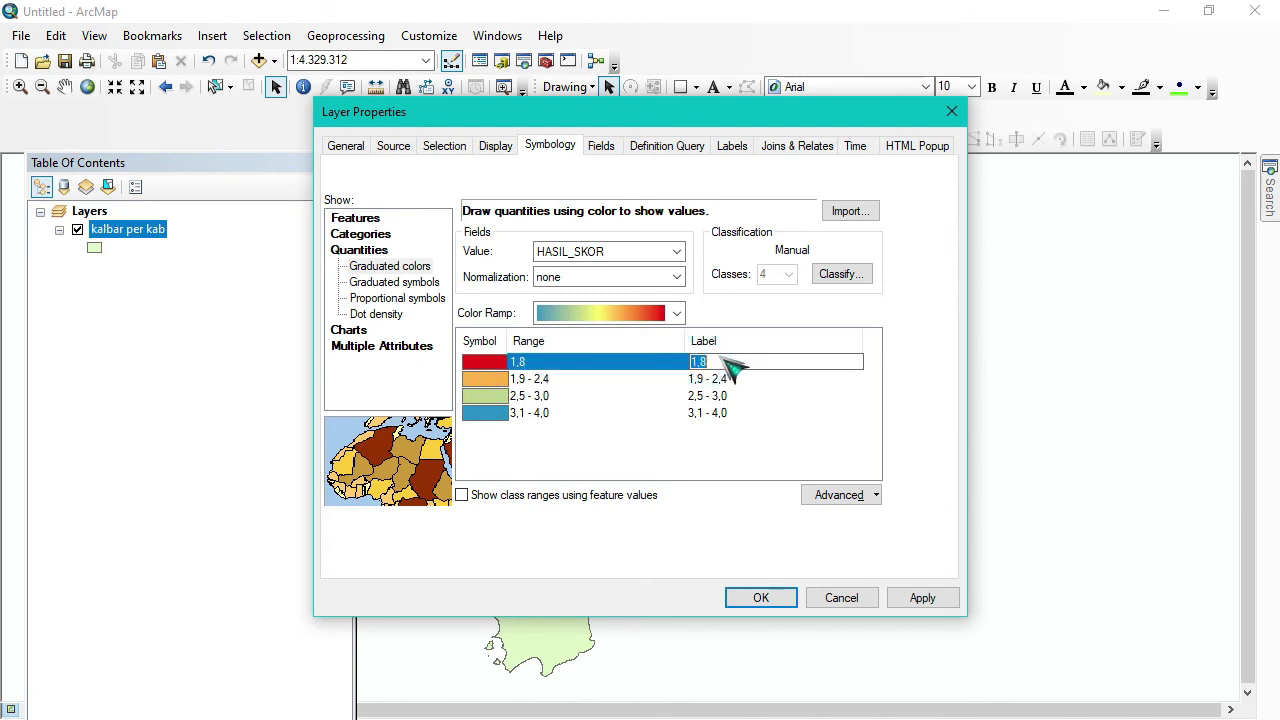
{"action": "type", "text": "ZONA RISIKO TINGGI"}
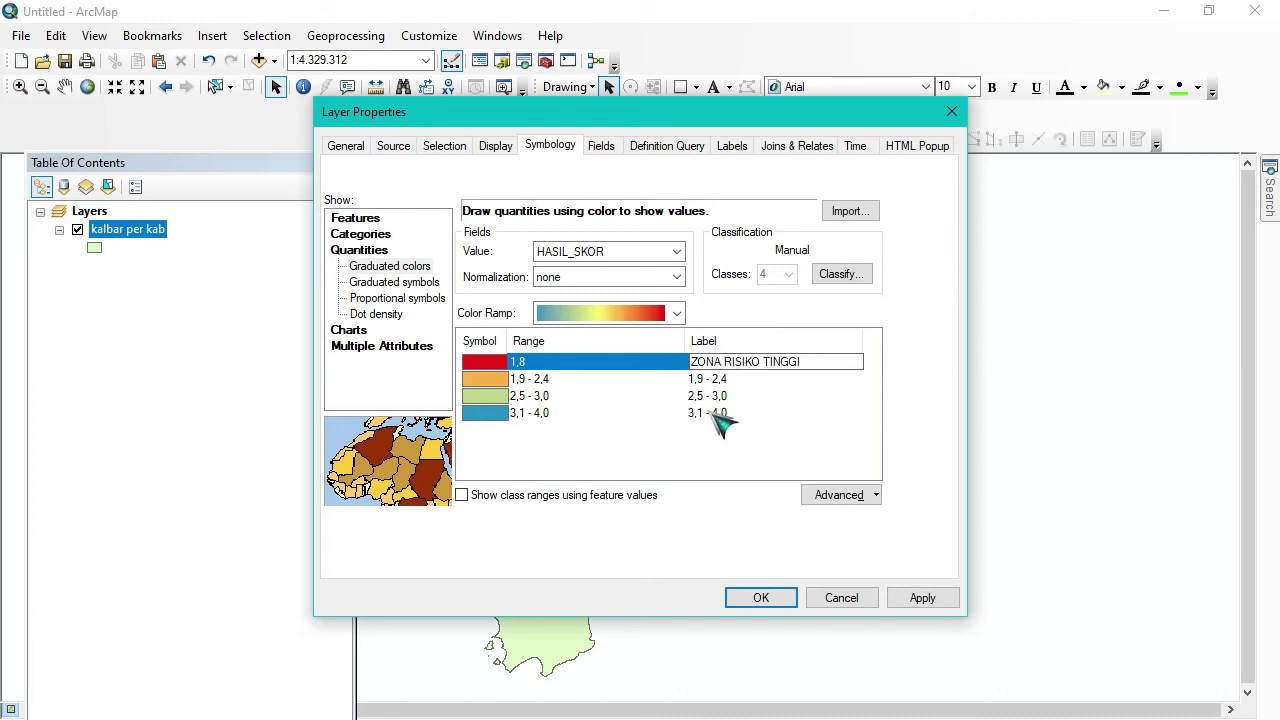
{"action": "key", "text": "Return"}
{"action": "left_click", "coordinate": [712, 379]}
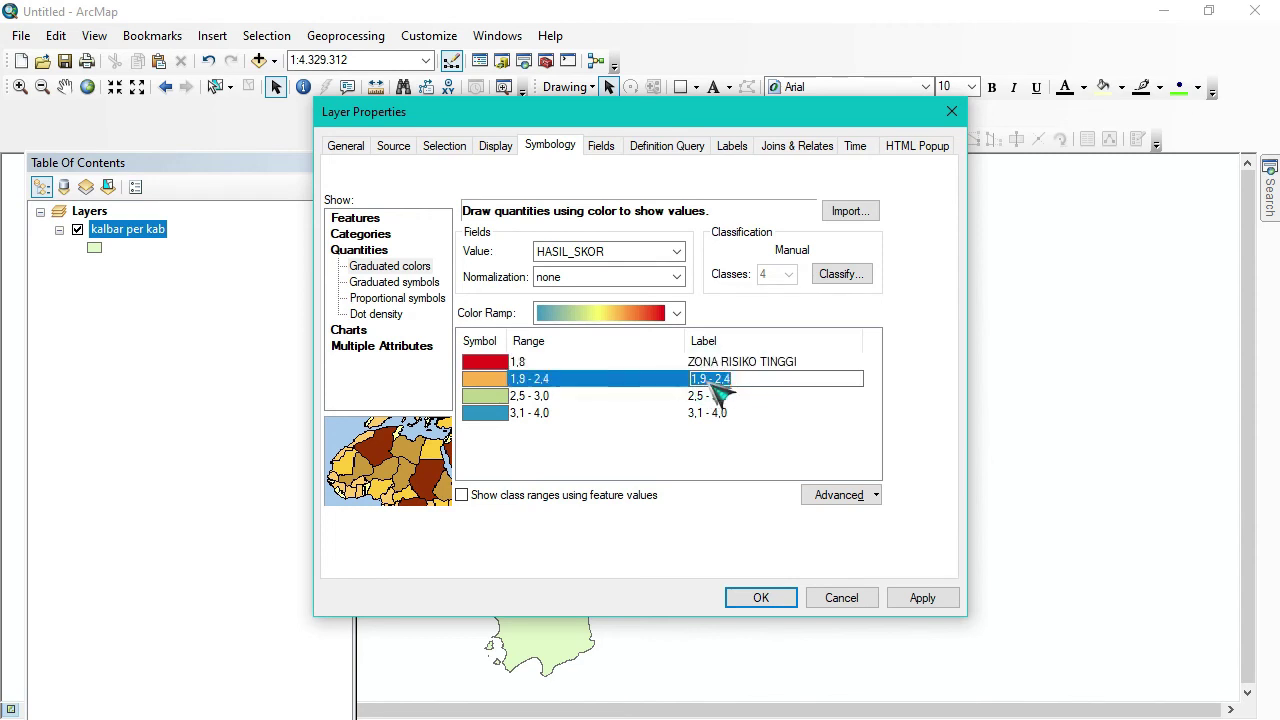
{"action": "left_click", "coordinate": [733, 380]}
{"action": "left_click_drag", "start_coordinate": [733, 380], "coordinate": [694, 389]}
{"action": "type", "text": "ZO"}
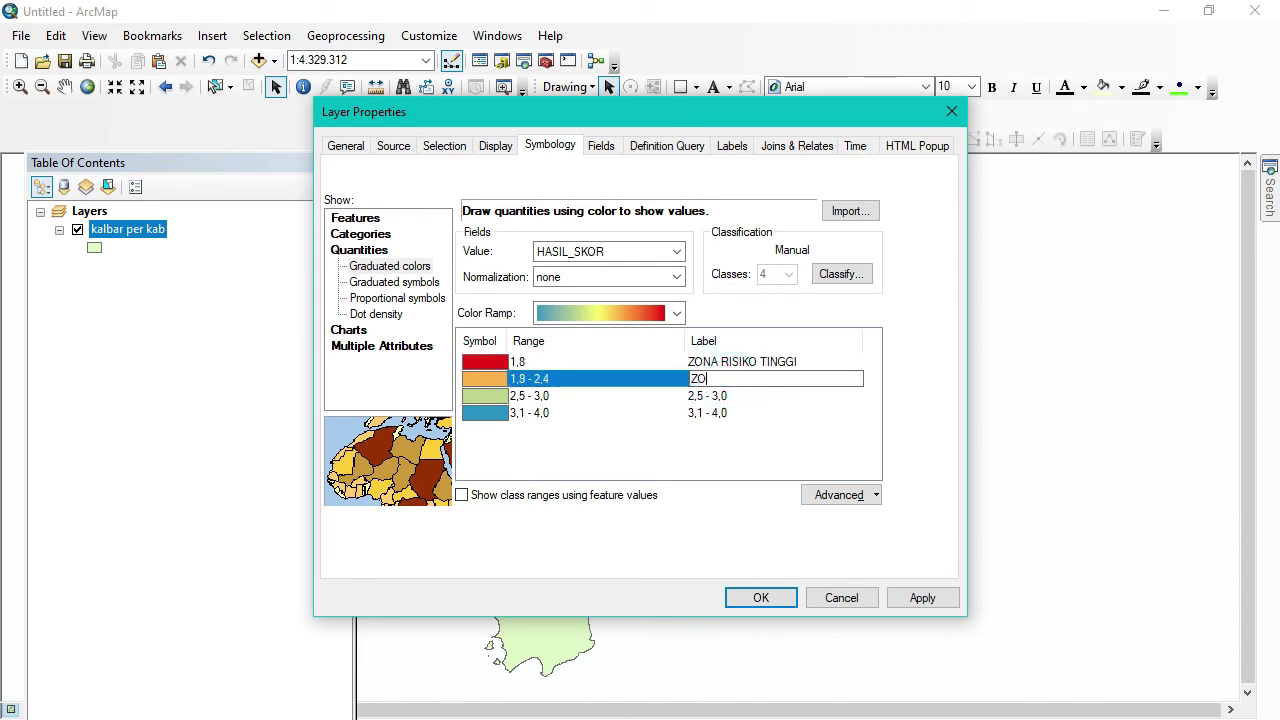
{"action": "type", "text": "NA RISIKO SEDANG"}
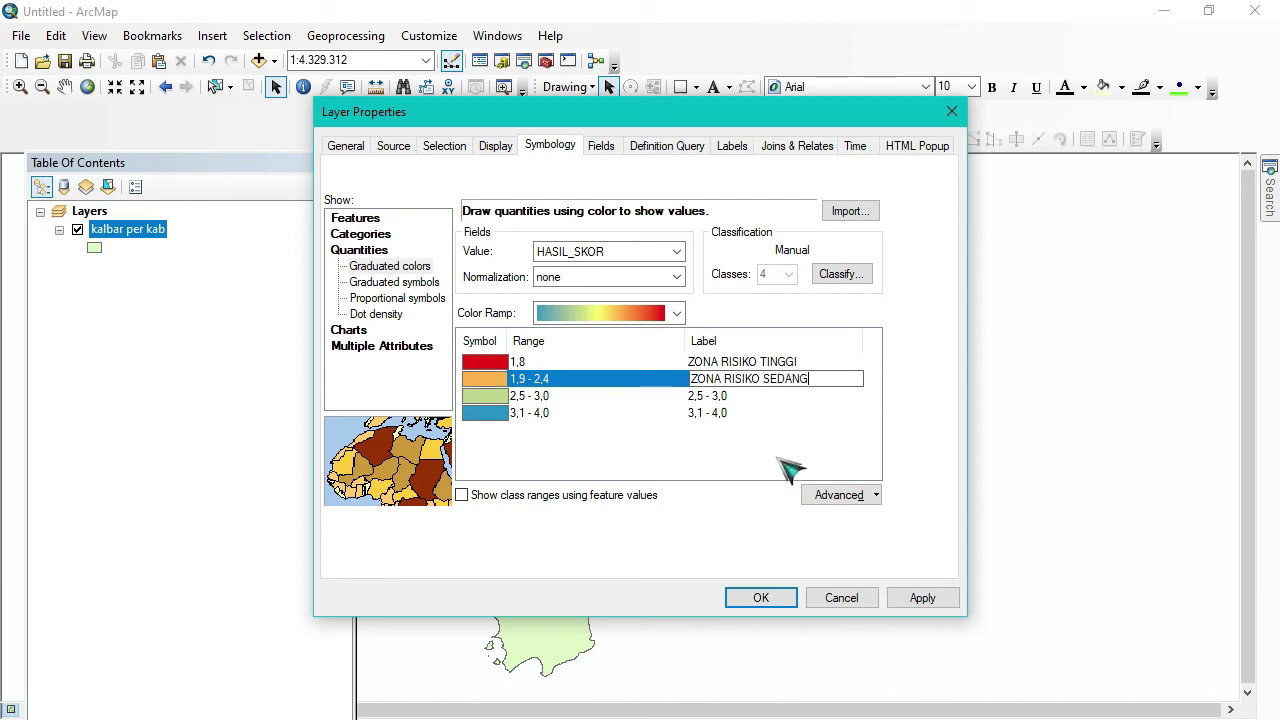
- Label the 2,5 - 3,0 class ZONA RISIKO RENDAH and the 3,1 - 4,0 class TIDAK BERDAMPAK, and apply the symbology
{"action": "left_click", "coordinate": [734, 397]}
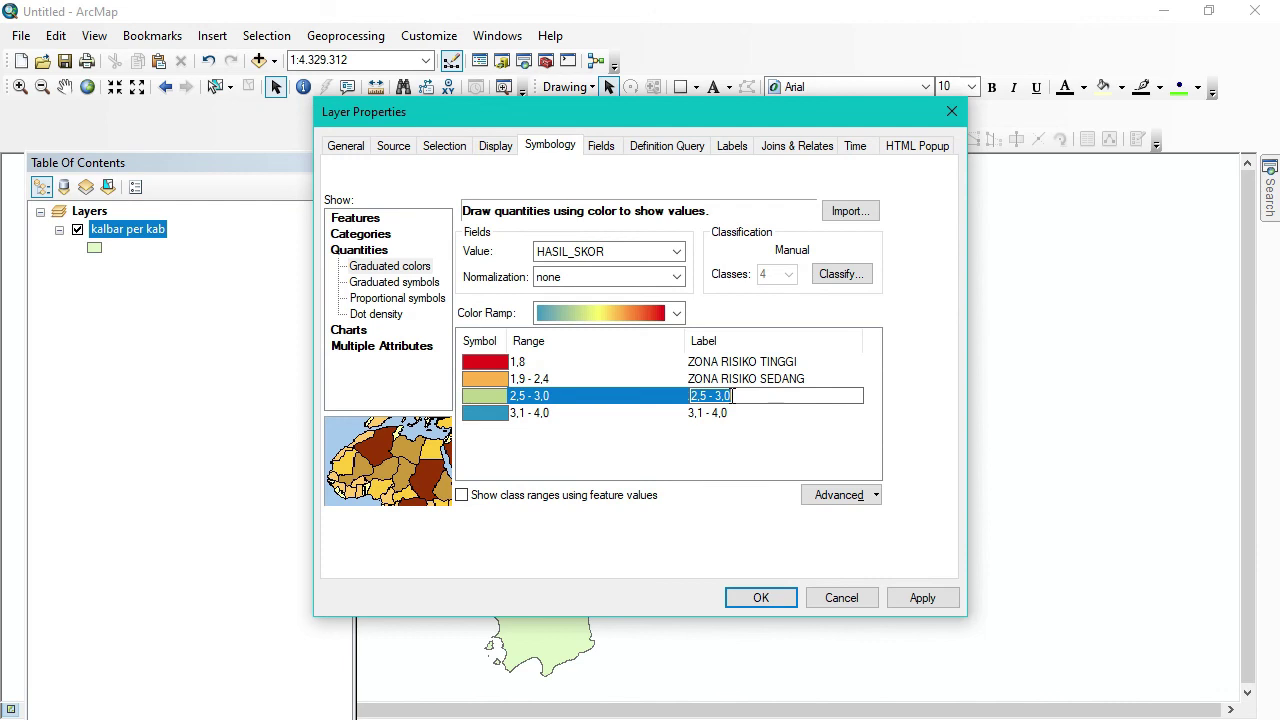
{"action": "type", "text": "ZONA RISIKO"}
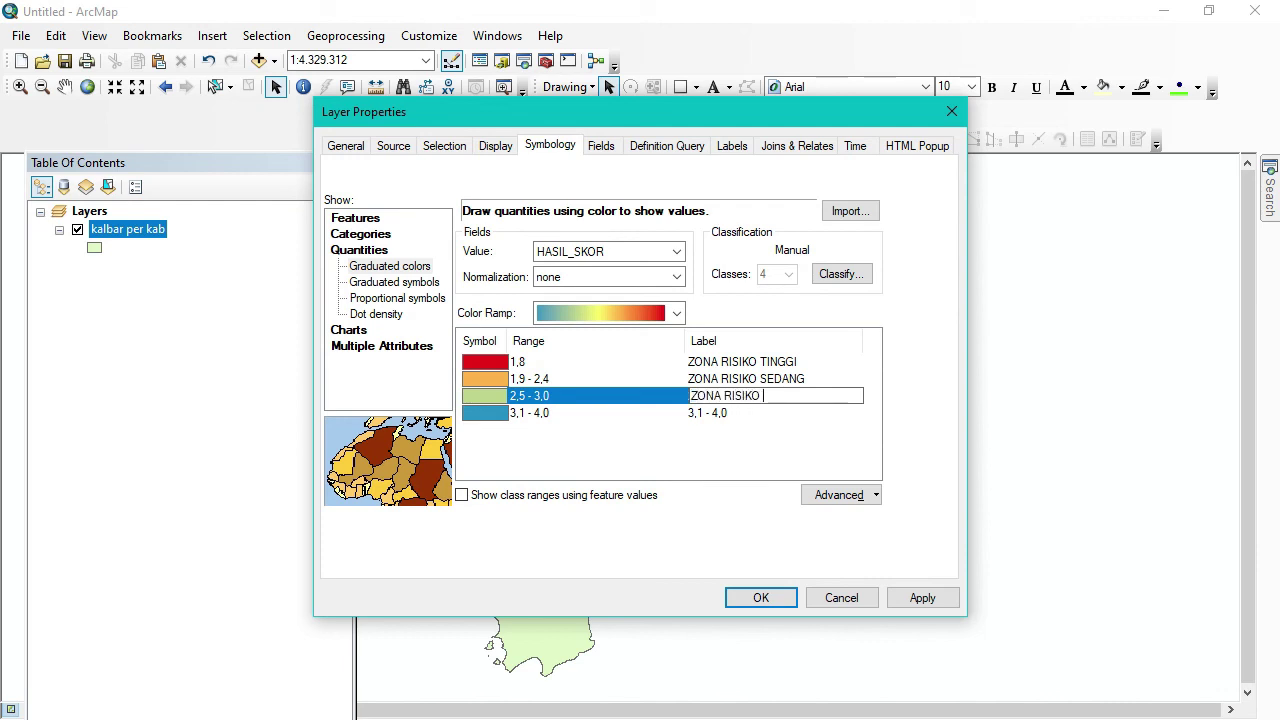
{"action": "type", "text": " RENDAH"}
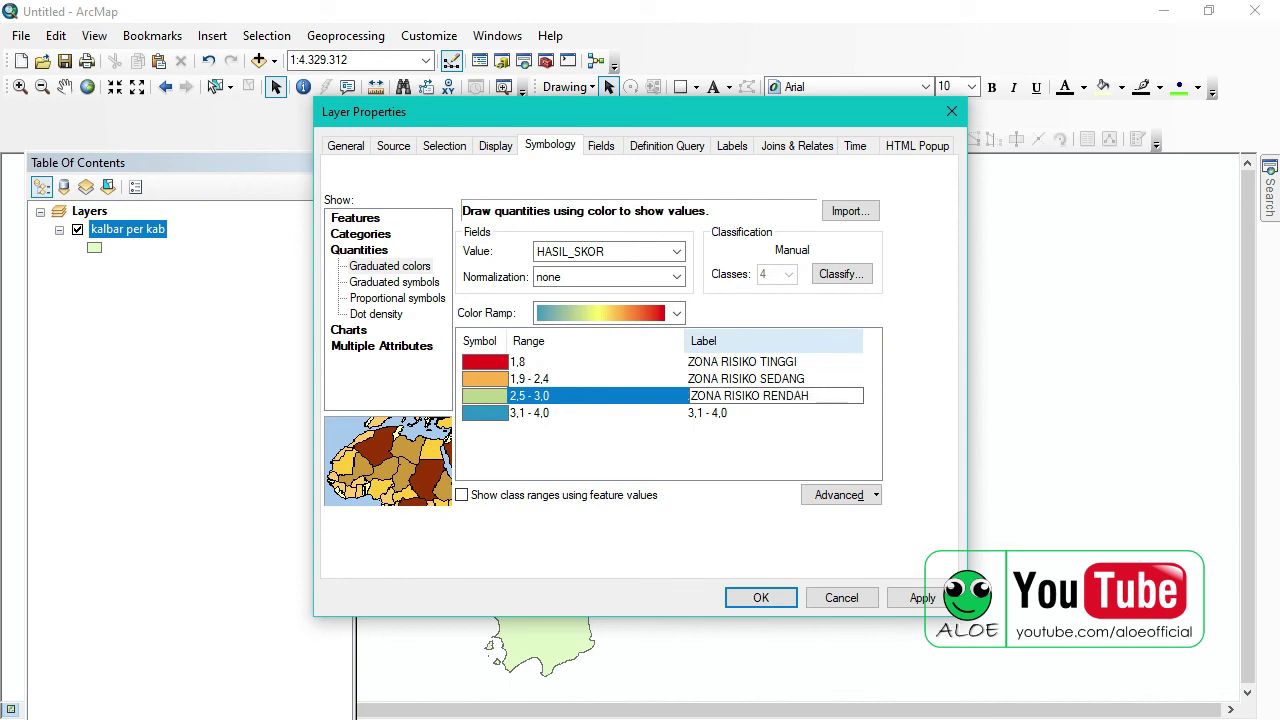
{"action": "left_click", "coordinate": [725, 415]}
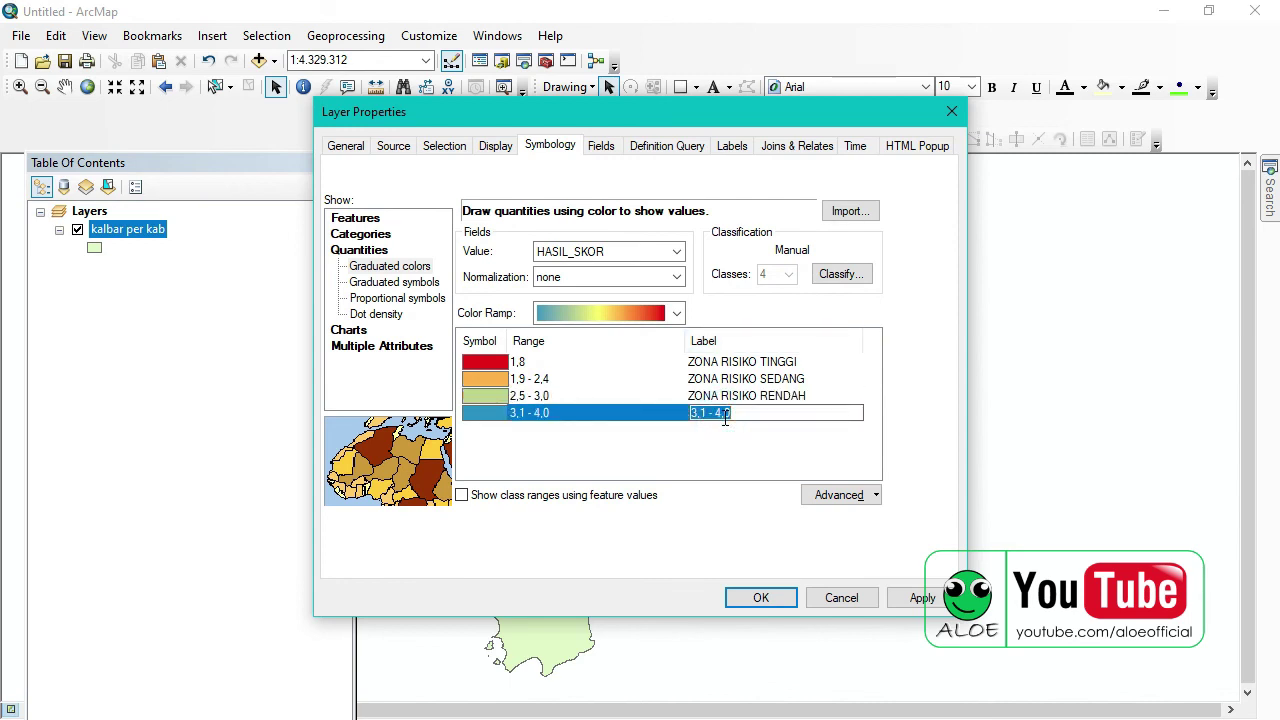
{"action": "type", "text": "TIDAK BERDAMPAK"}
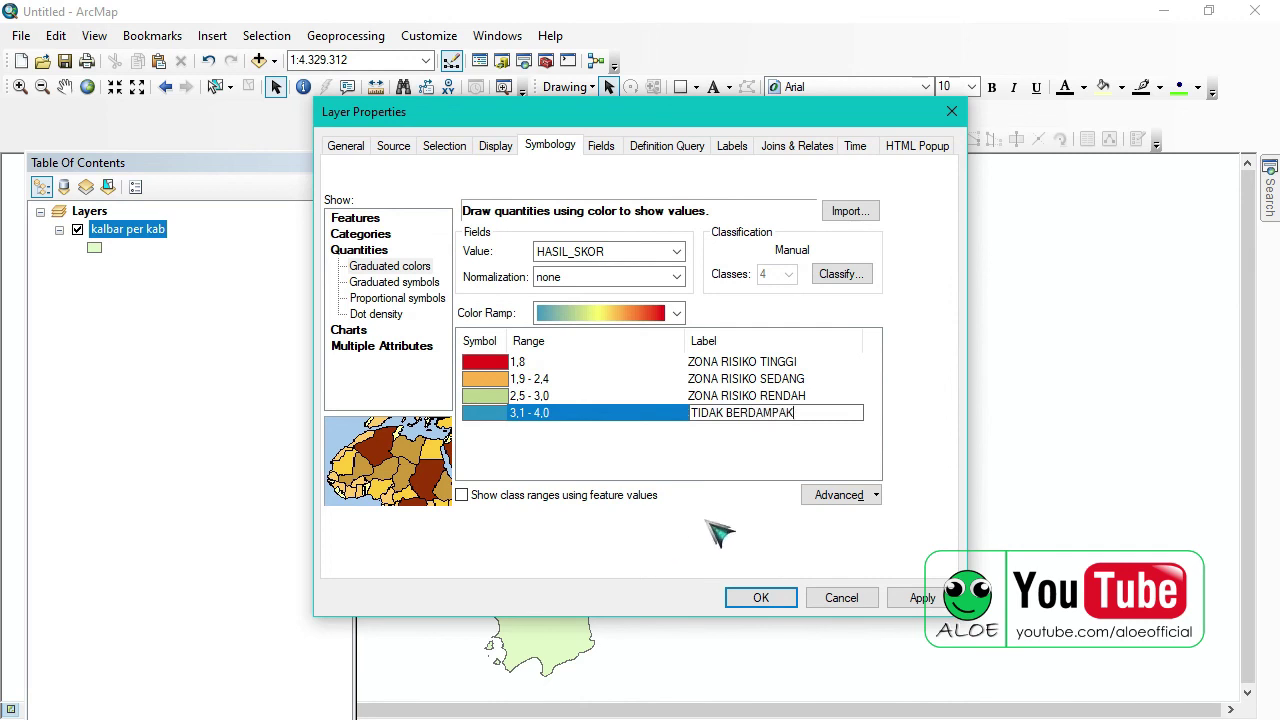
{"action": "left_click", "coordinate": [906, 597]}
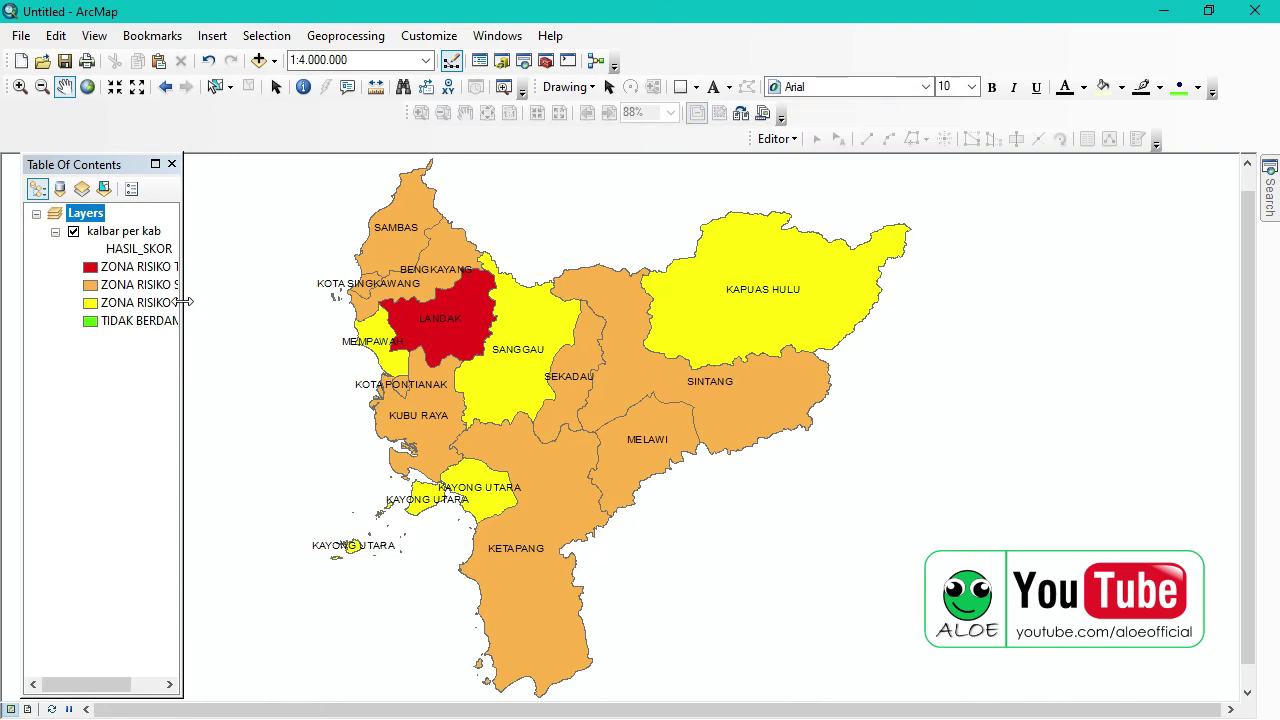
- Widen the Table Of Contents window enough to show the full risk zone labels
{"action": "left_click_drag", "start_coordinate": [183, 300], "coordinate": [272, 305]}
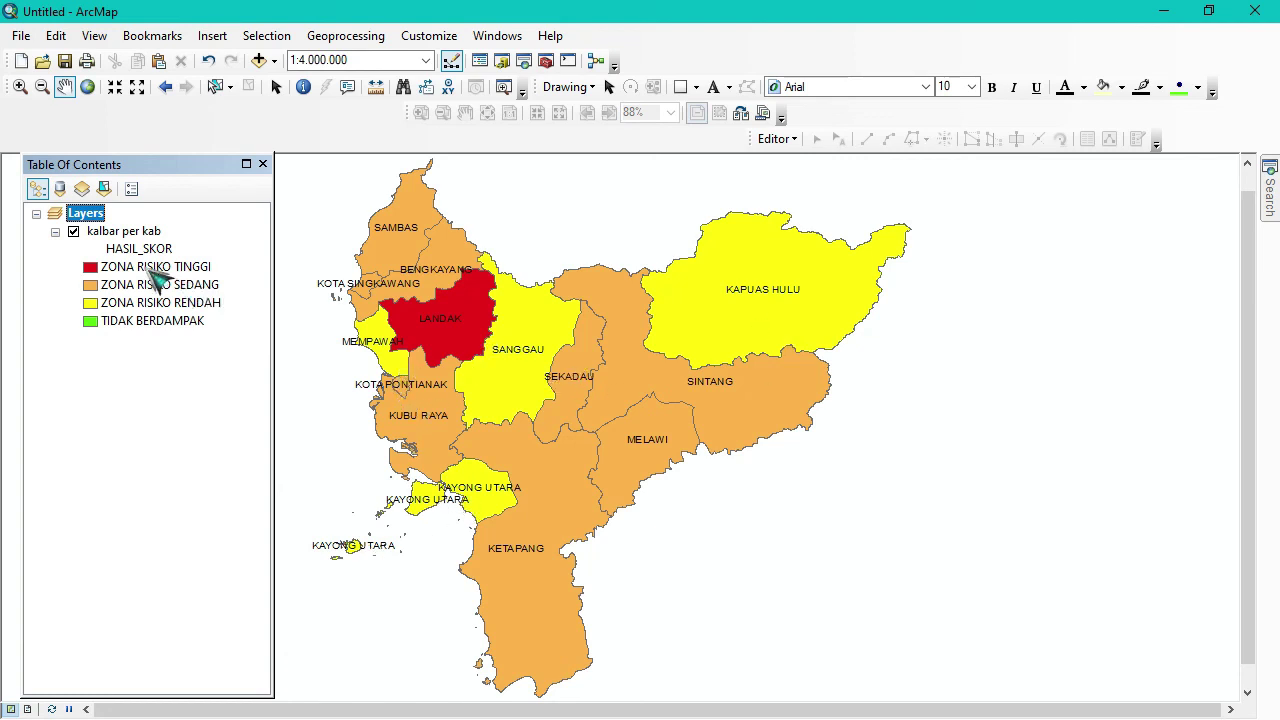
{"action": "right_click", "coordinate": [98, 218]}
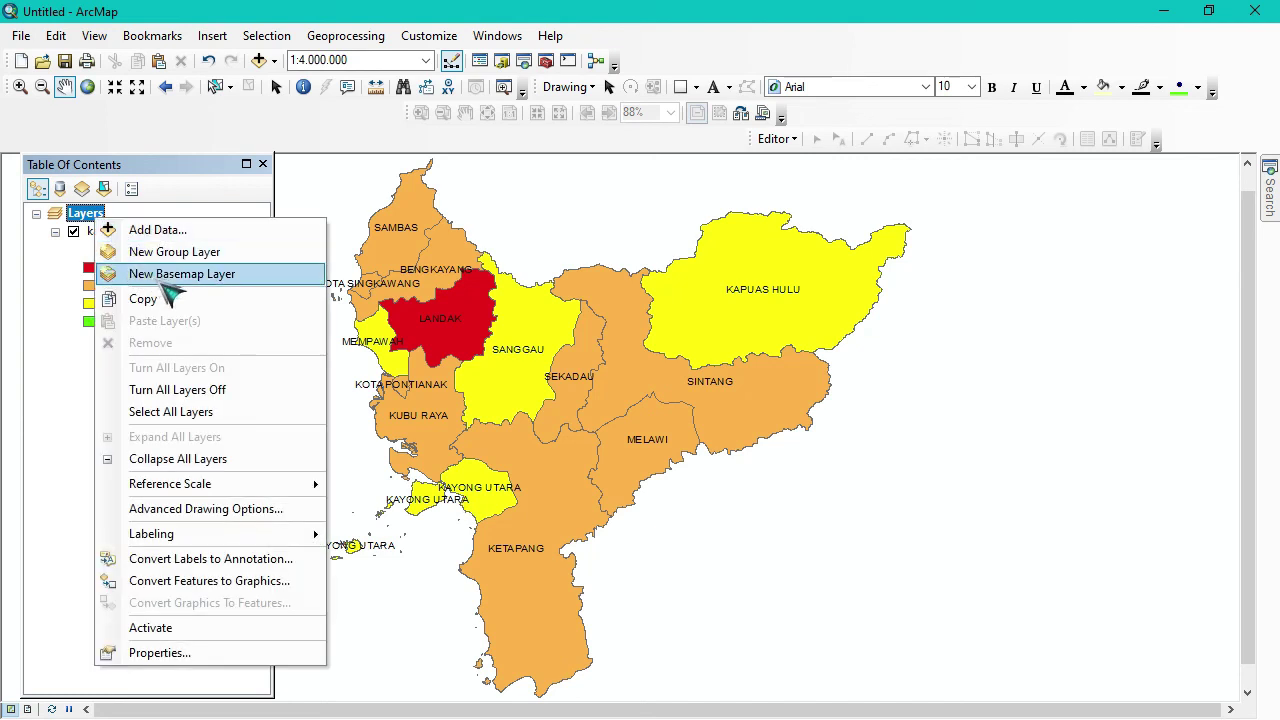
{"action": "left_click", "coordinate": [36, 326]}
- Open the attribute table of the kalbar per kab layer and widen its window to view more fields
{"action": "right_click", "coordinate": [143, 229]}
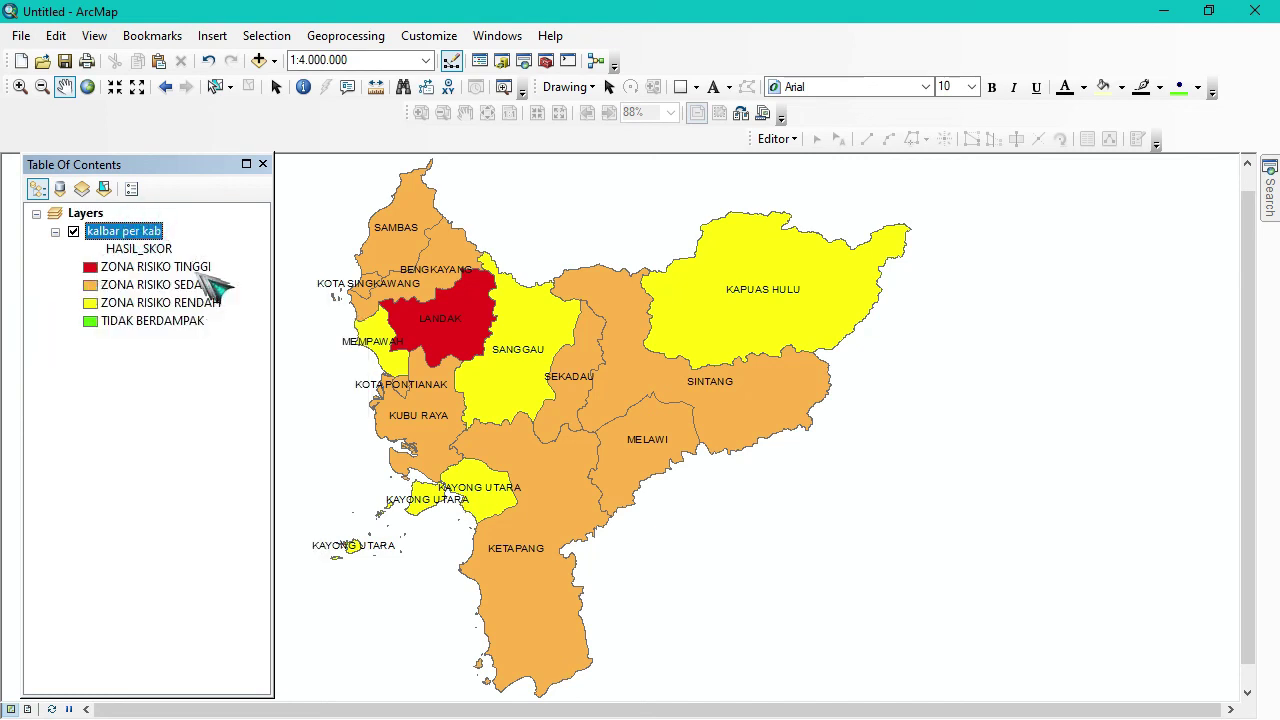
{"action": "left_click", "coordinate": [237, 288]}
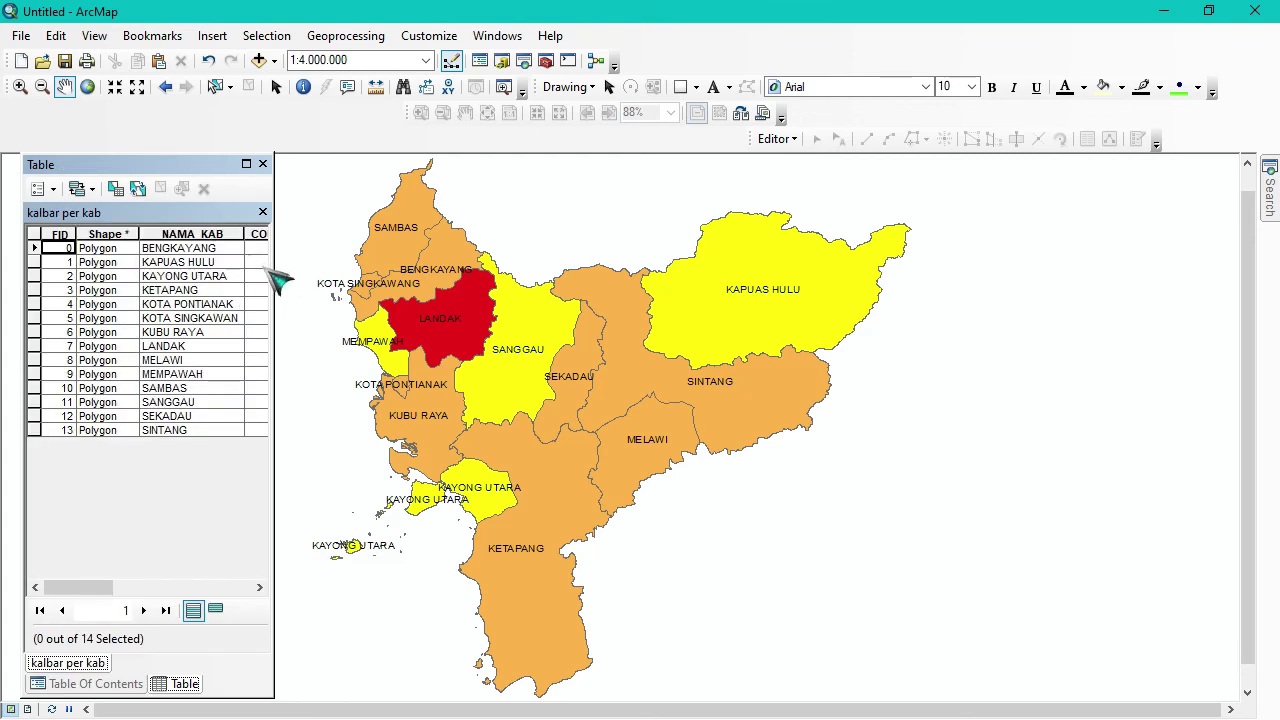
{"action": "left_click_drag", "start_coordinate": [272, 277], "coordinate": [341, 314]}
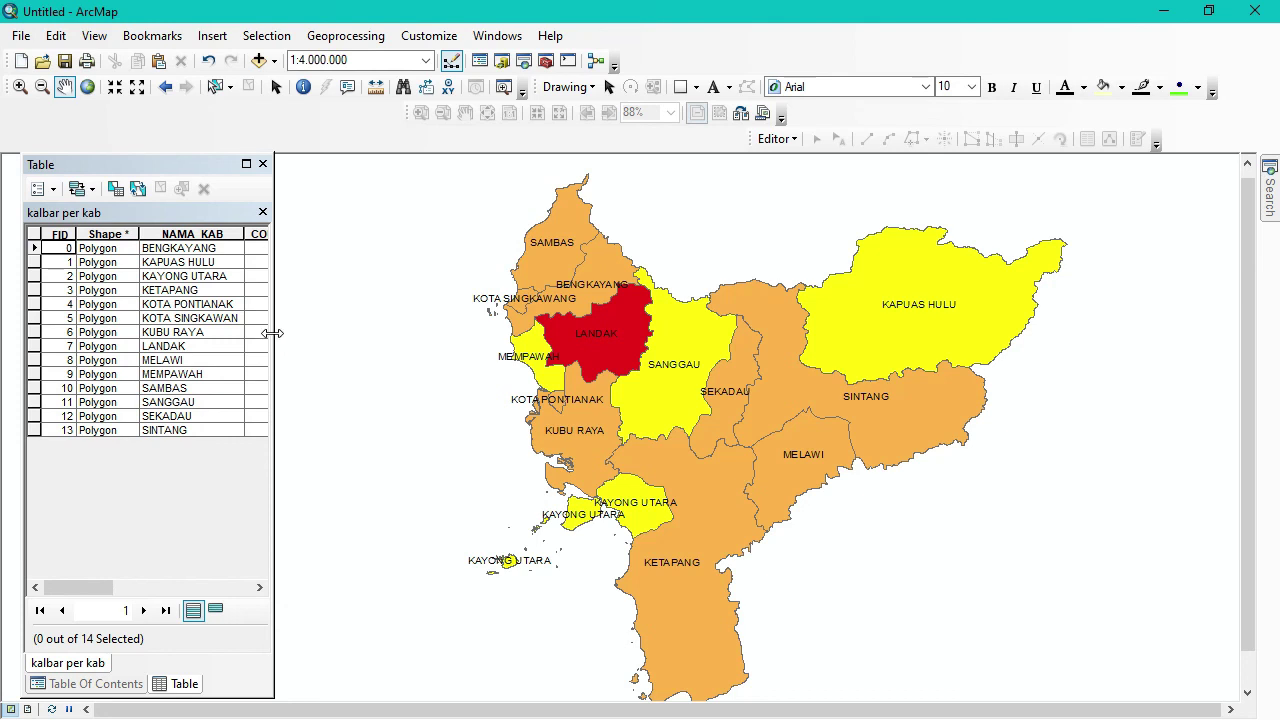
{"action": "left_click_drag", "start_coordinate": [272, 333], "coordinate": [776, 315]}
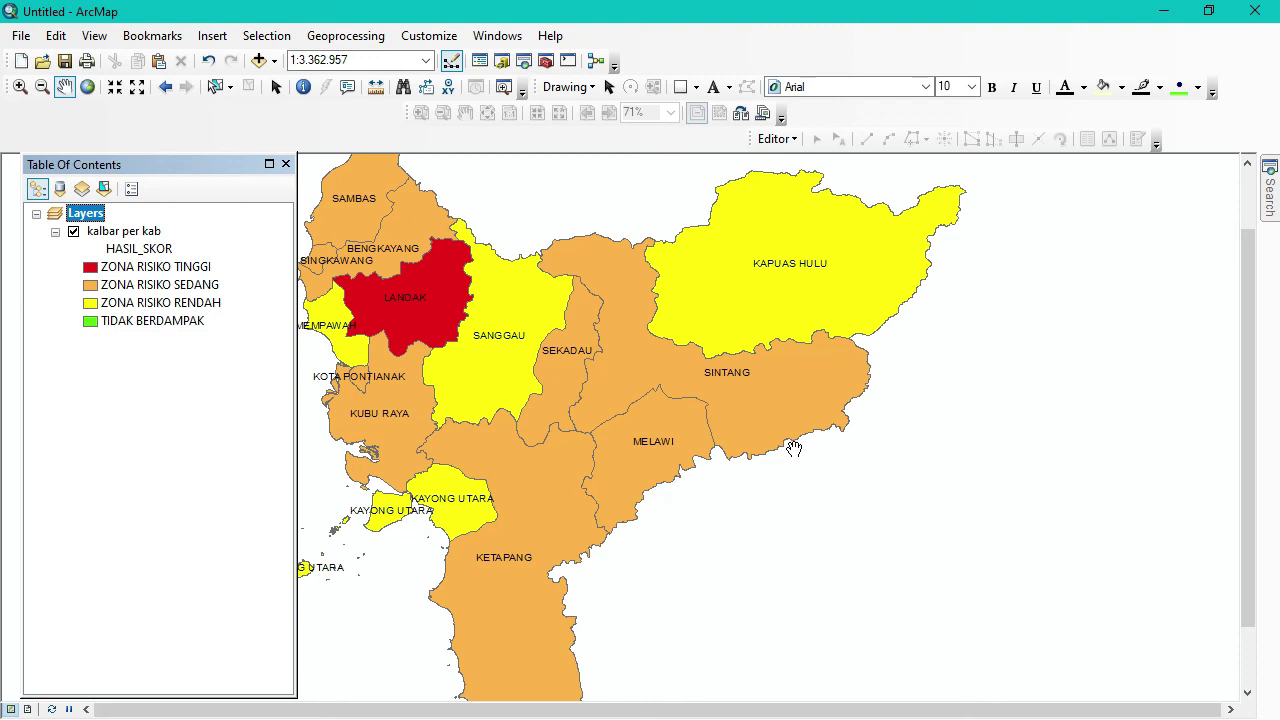
- Start a new measured grid that divides the map into map units for the Layers data frame
{"action": "left_click_drag", "start_coordinate": [1251, 366], "coordinate": [1243, 262]}
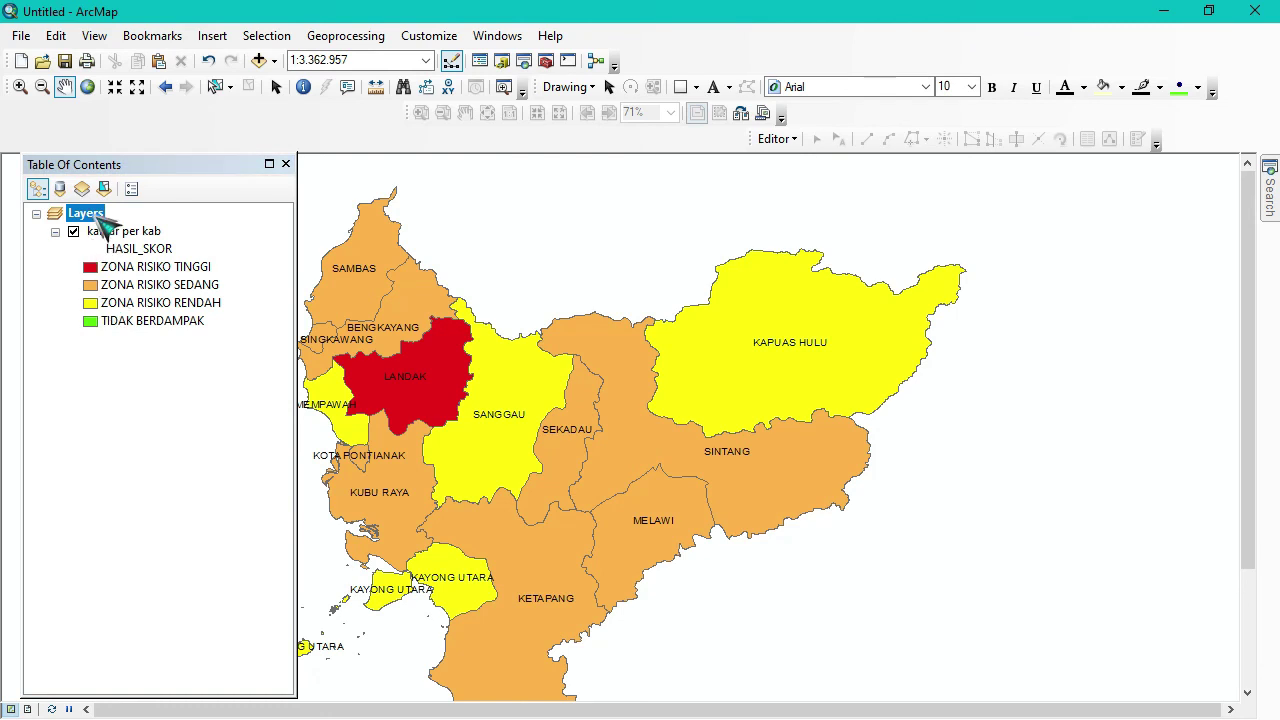
{"action": "right_click", "coordinate": [100, 217]}
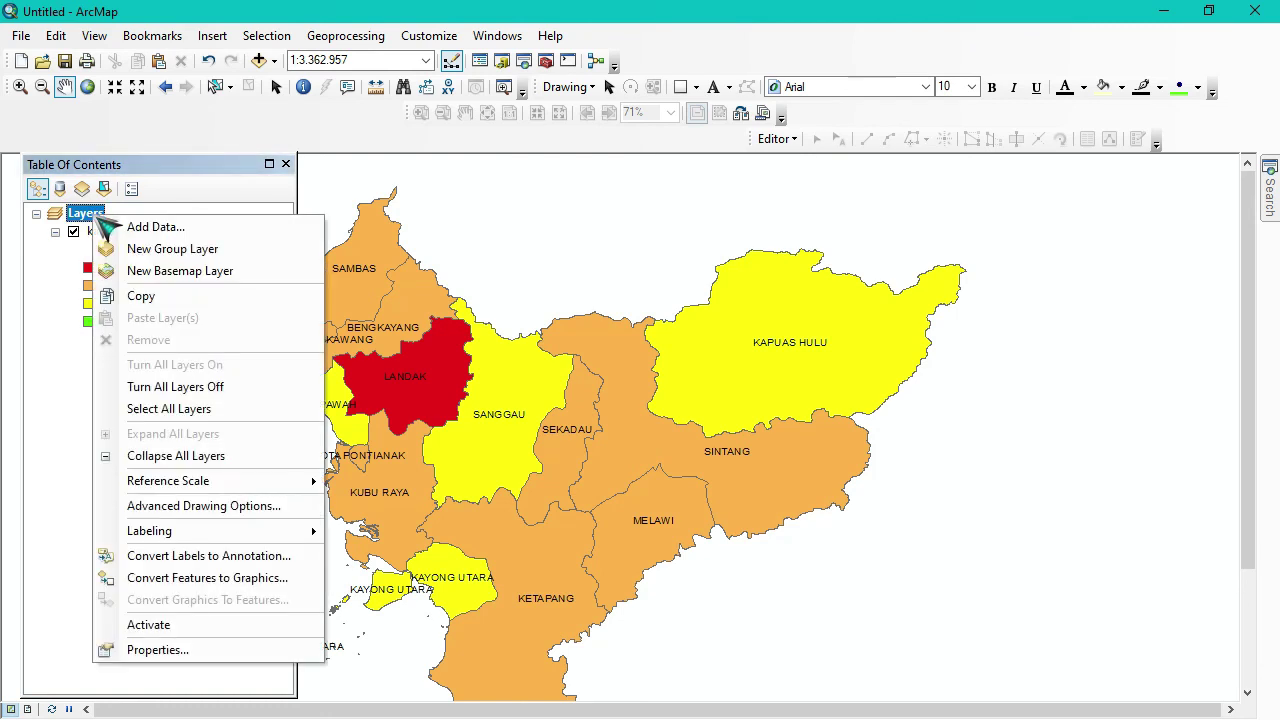
{"action": "left_click", "coordinate": [157, 649]}
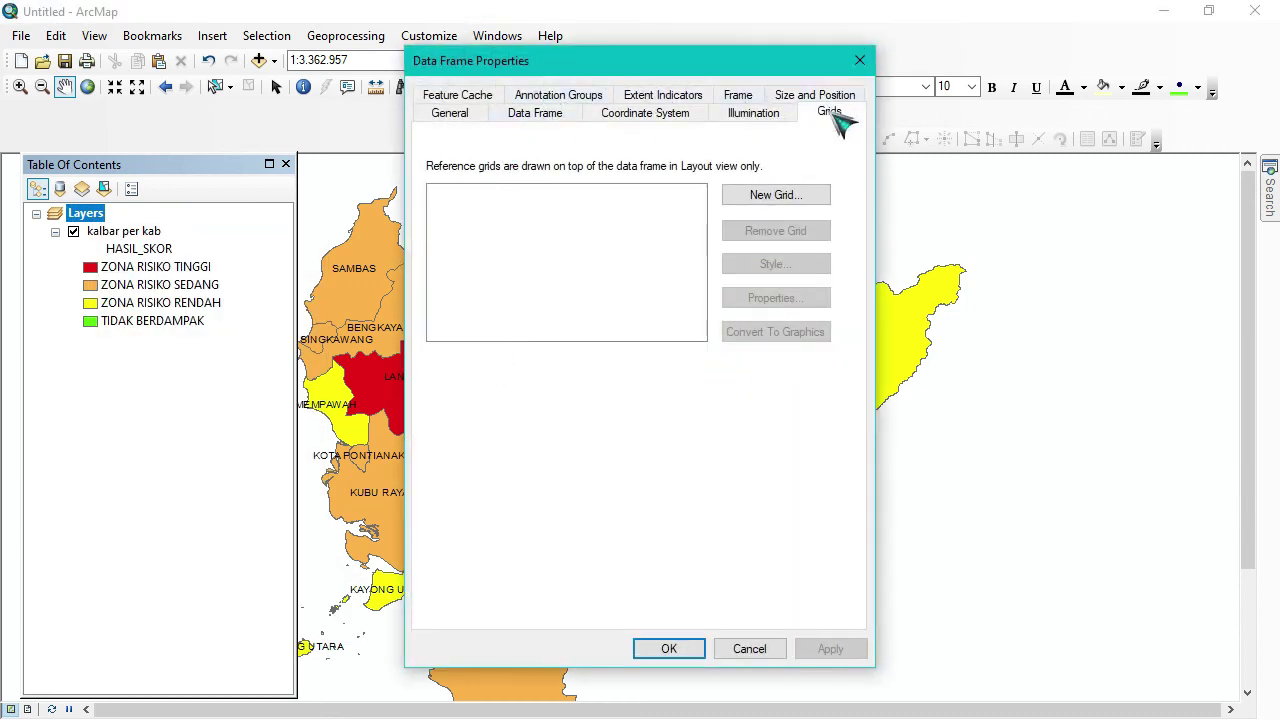
{"action": "left_click", "coordinate": [794, 196]}
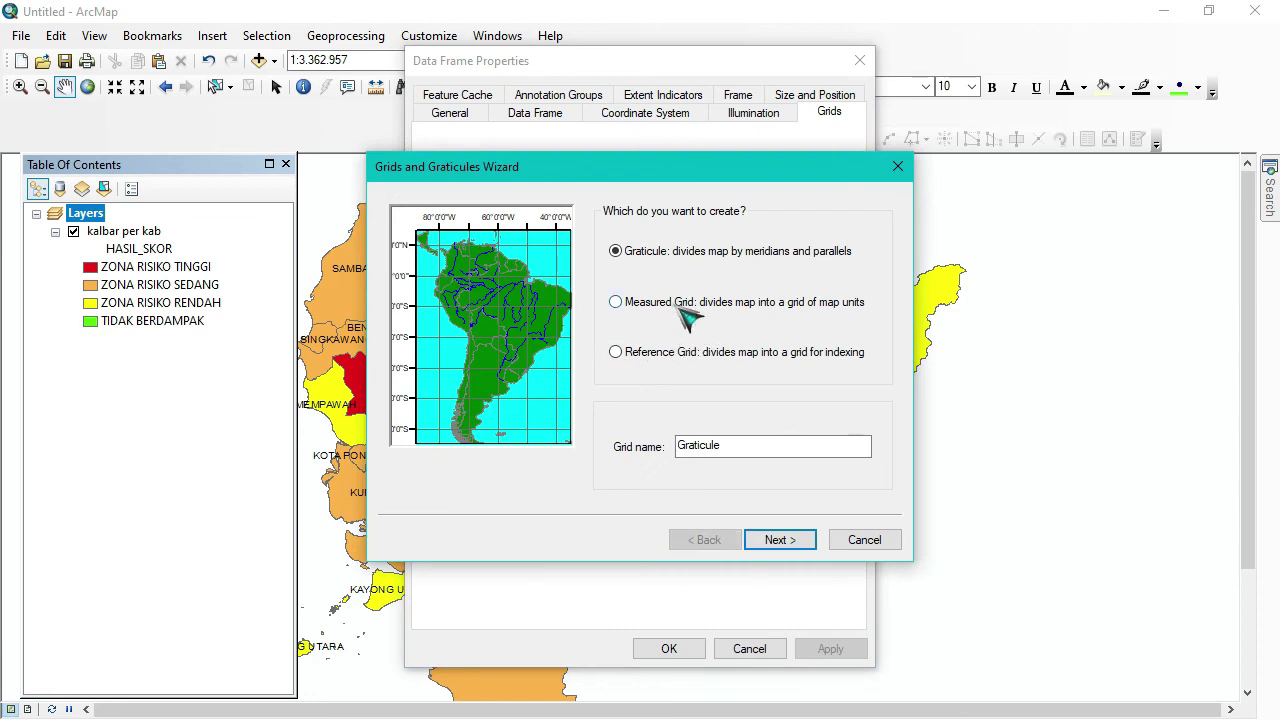
{"action": "mouse_move", "coordinate": [685, 313]}
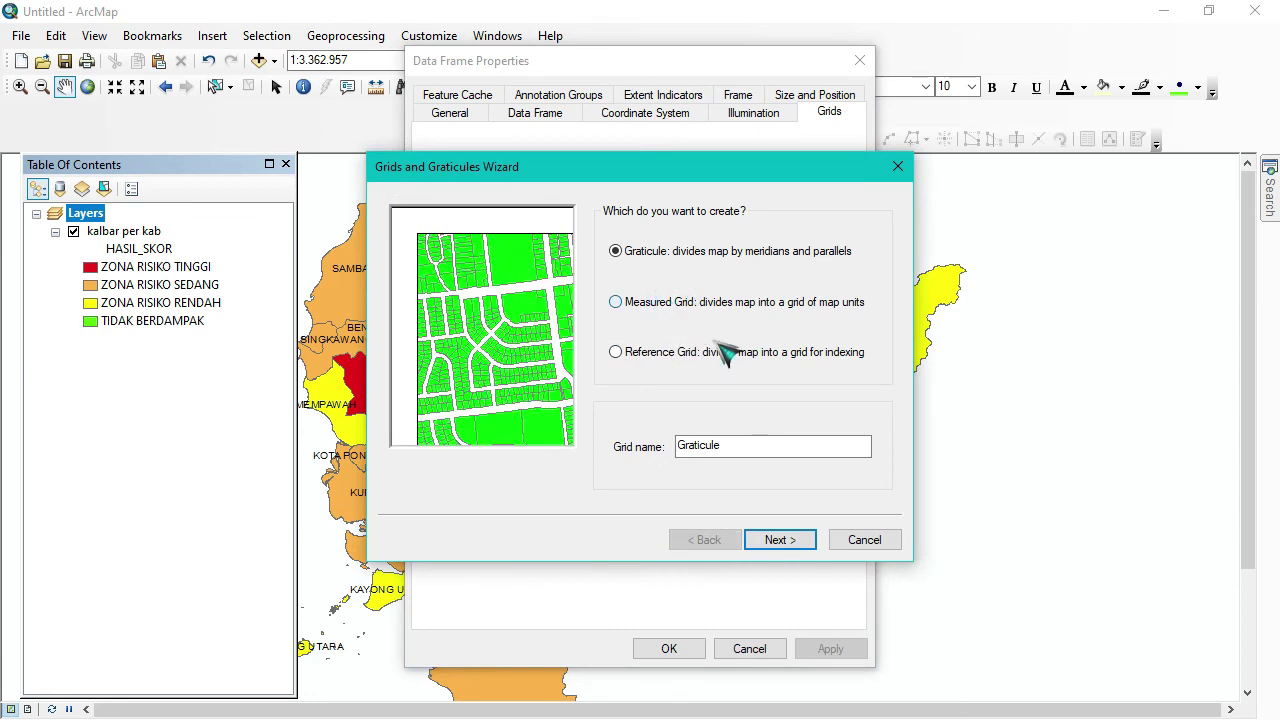
{"action": "left_click", "coordinate": [648, 305]}
{"action": "left_click", "coordinate": [790, 545]}
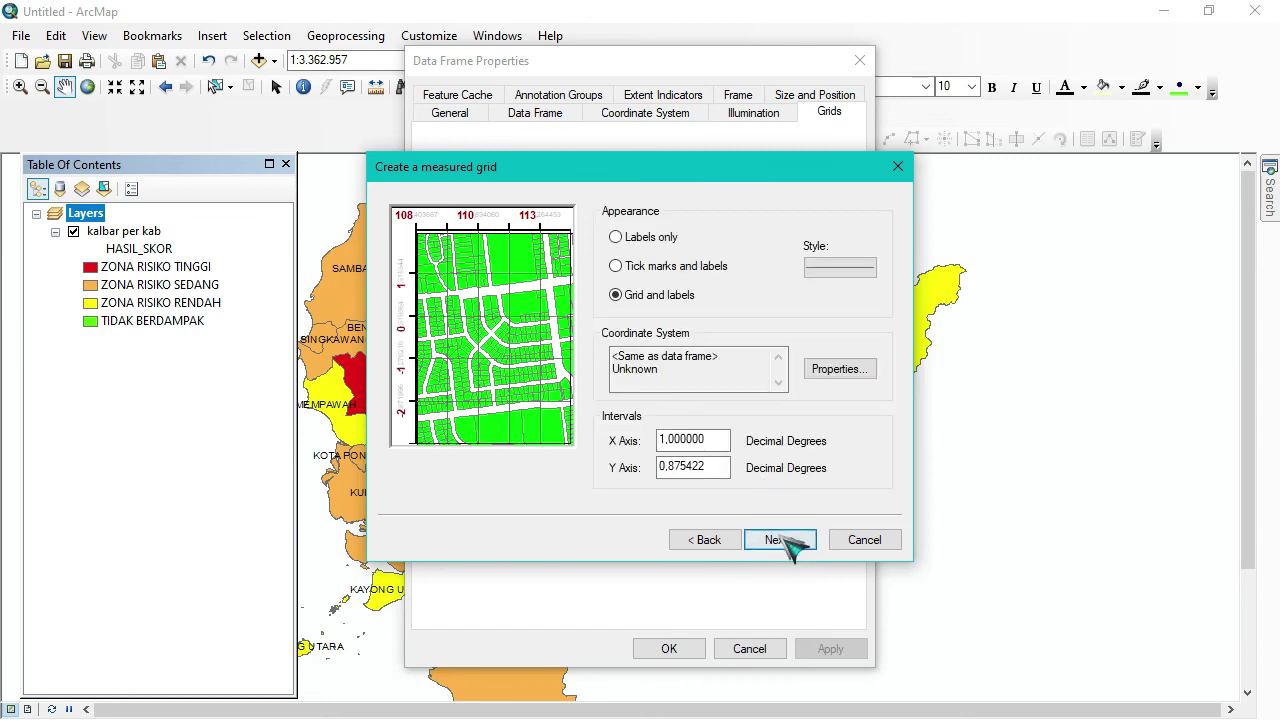
- Finish the measured grid with grid and labels, default intervals and fixed-grid storage, and apply it to the data frame
{"action": "left_click", "coordinate": [779, 540]}
{"action": "left_click", "coordinate": [779, 540]}
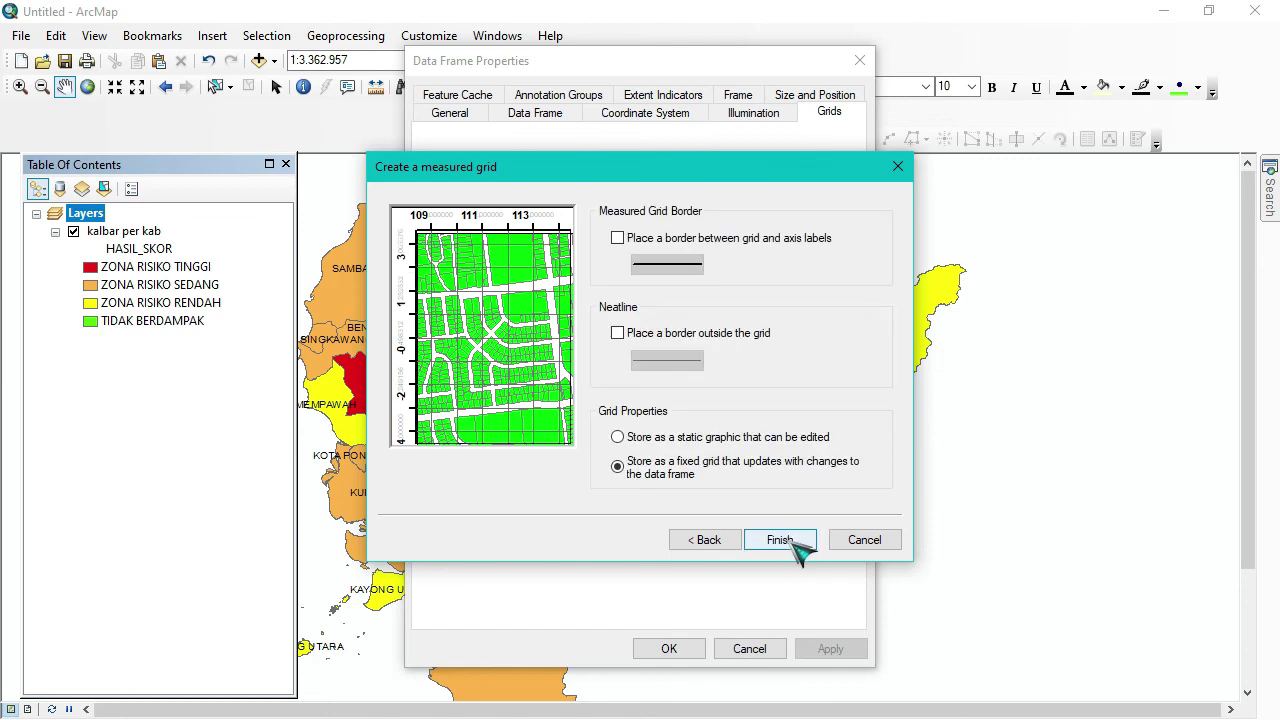
{"action": "left_click", "coordinate": [795, 543]}
{"action": "left_click", "coordinate": [843, 646]}
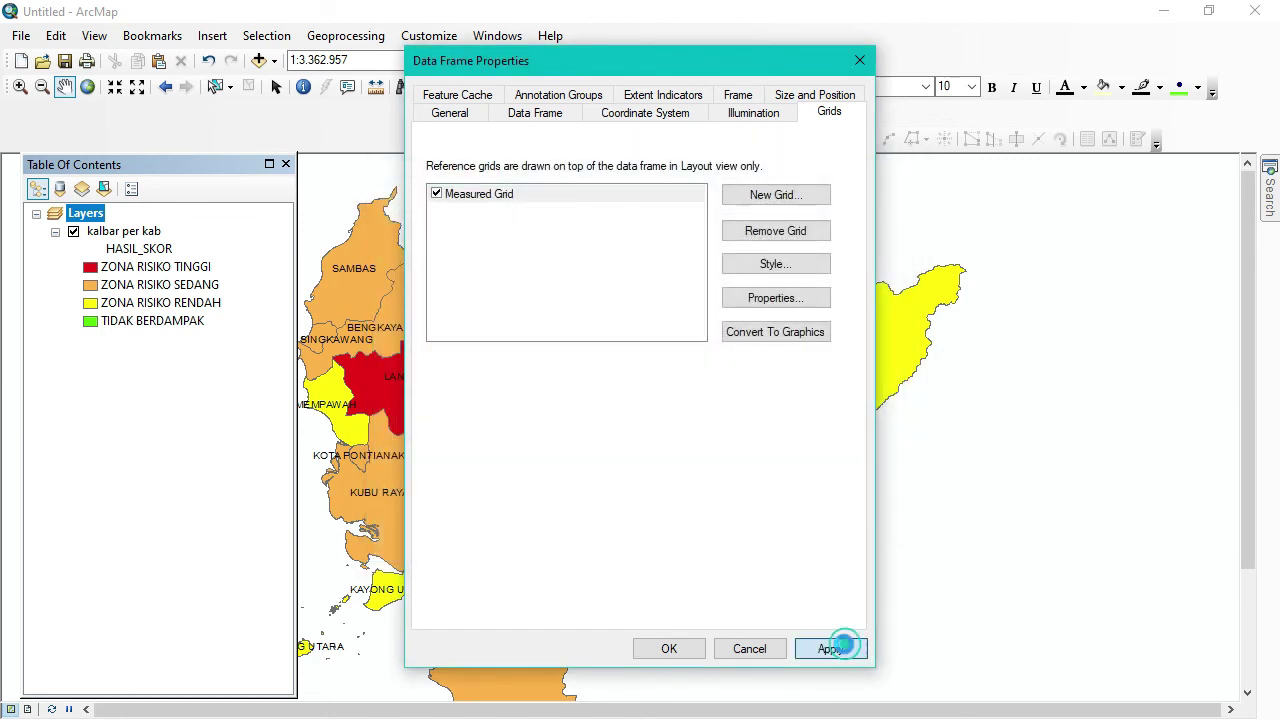
{"action": "left_click", "coordinate": [690, 648]}
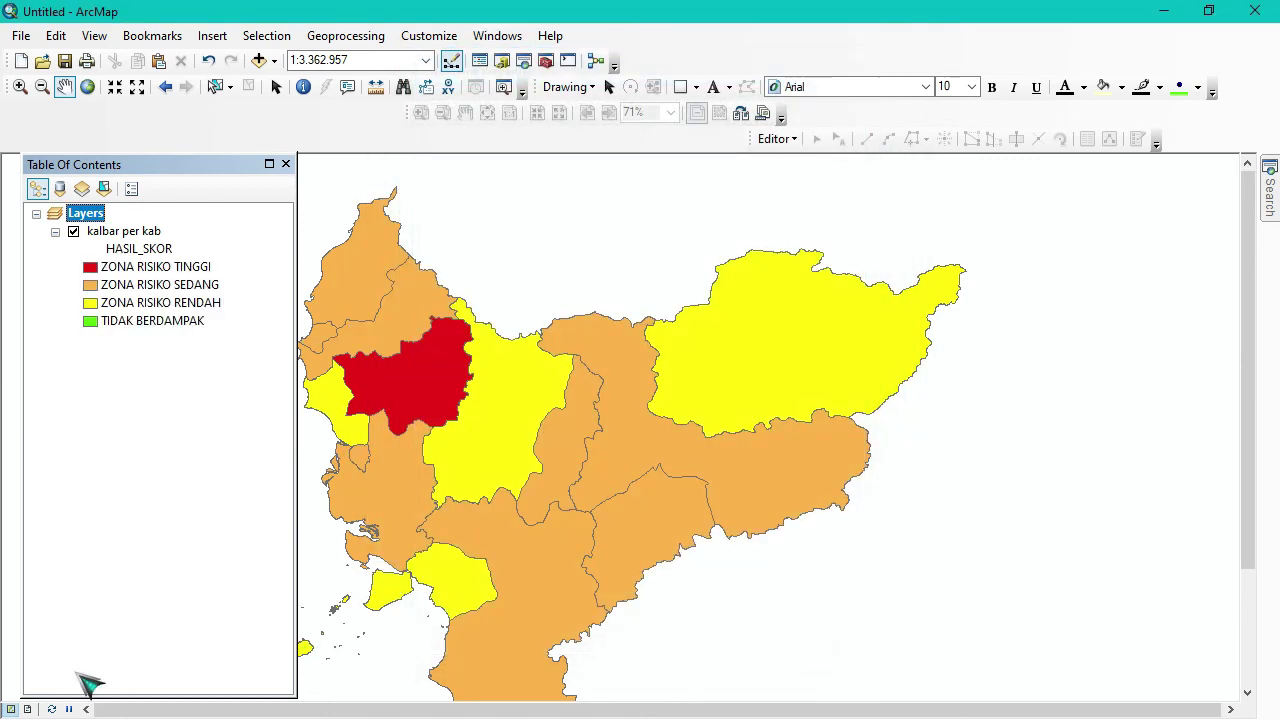
- Switch to the layout view and zoom the map to its full extent to check the grid on the page
{"action": "left_click", "coordinate": [28, 708]}
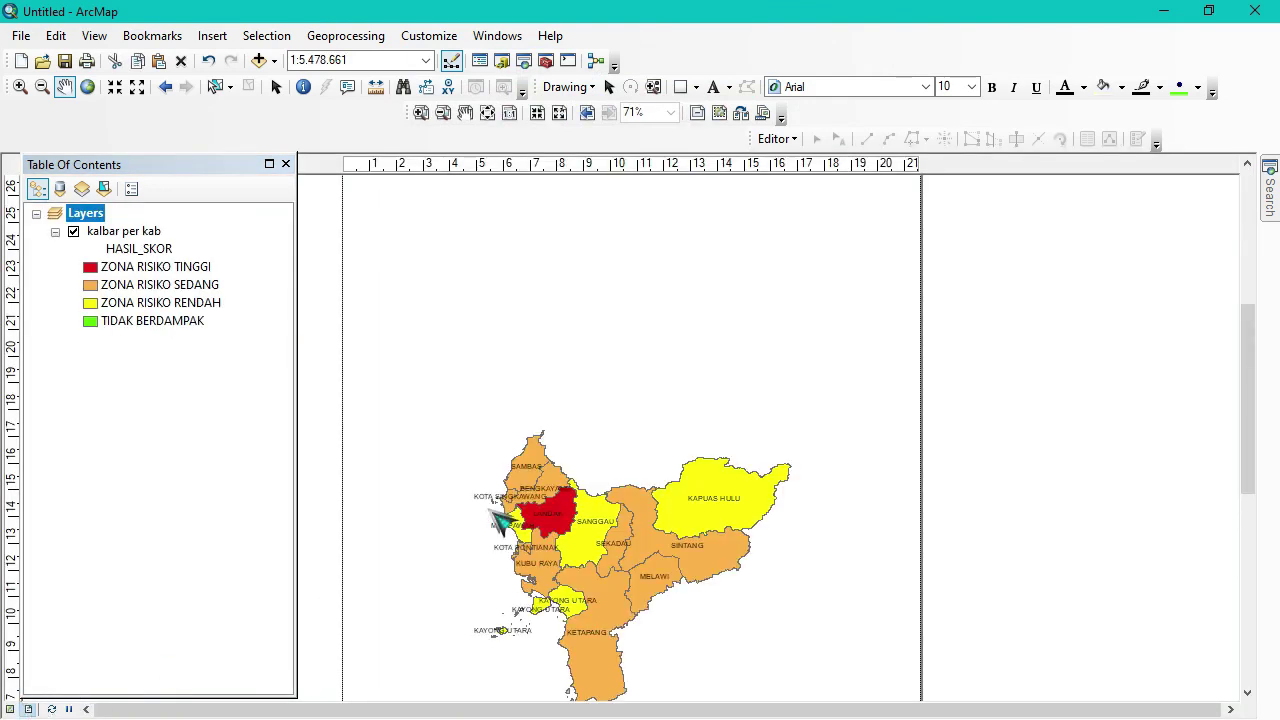
{"action": "left_click", "coordinate": [87, 87]}
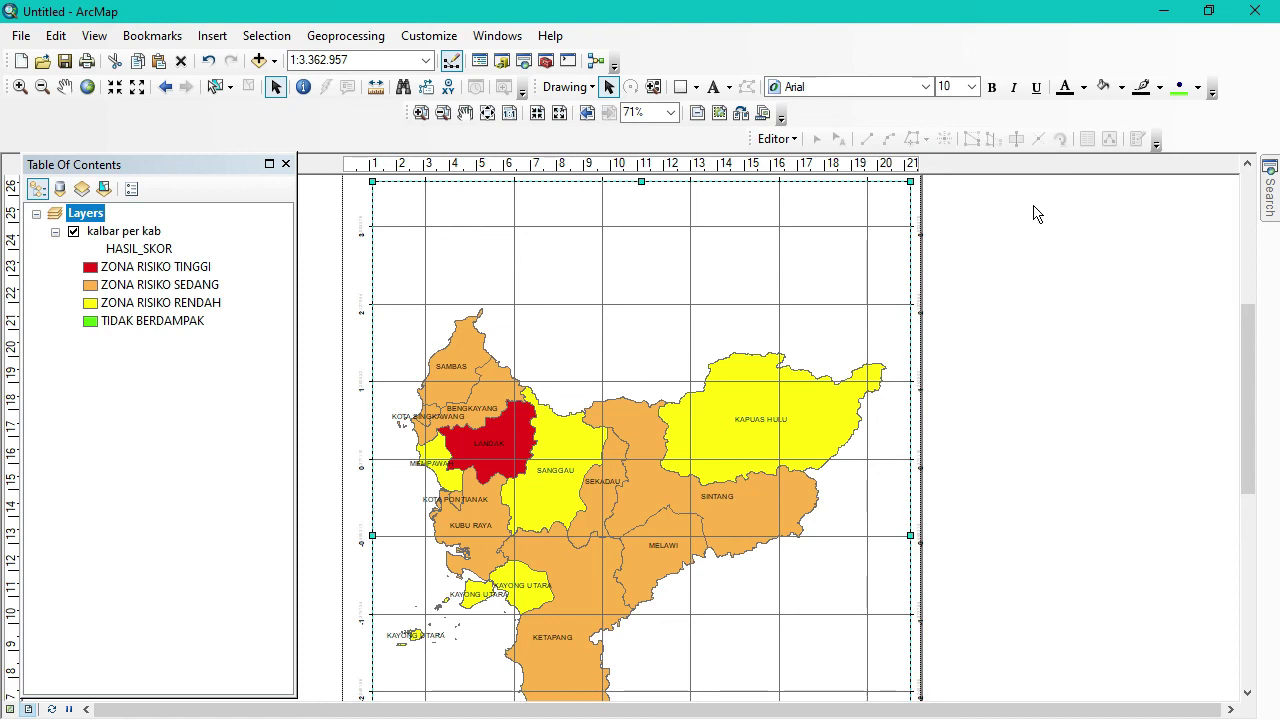
{"action": "mouse_move", "coordinate": [1250, 307]}
{"action": "left_mouse_down"}
{"action": "mouse_move", "coordinate": [1243, 350]}
{"action": "mouse_move", "coordinate": [1246, 306]}
{"action": "mouse_move", "coordinate": [1246, 331]}
{"action": "left_mouse_up"}
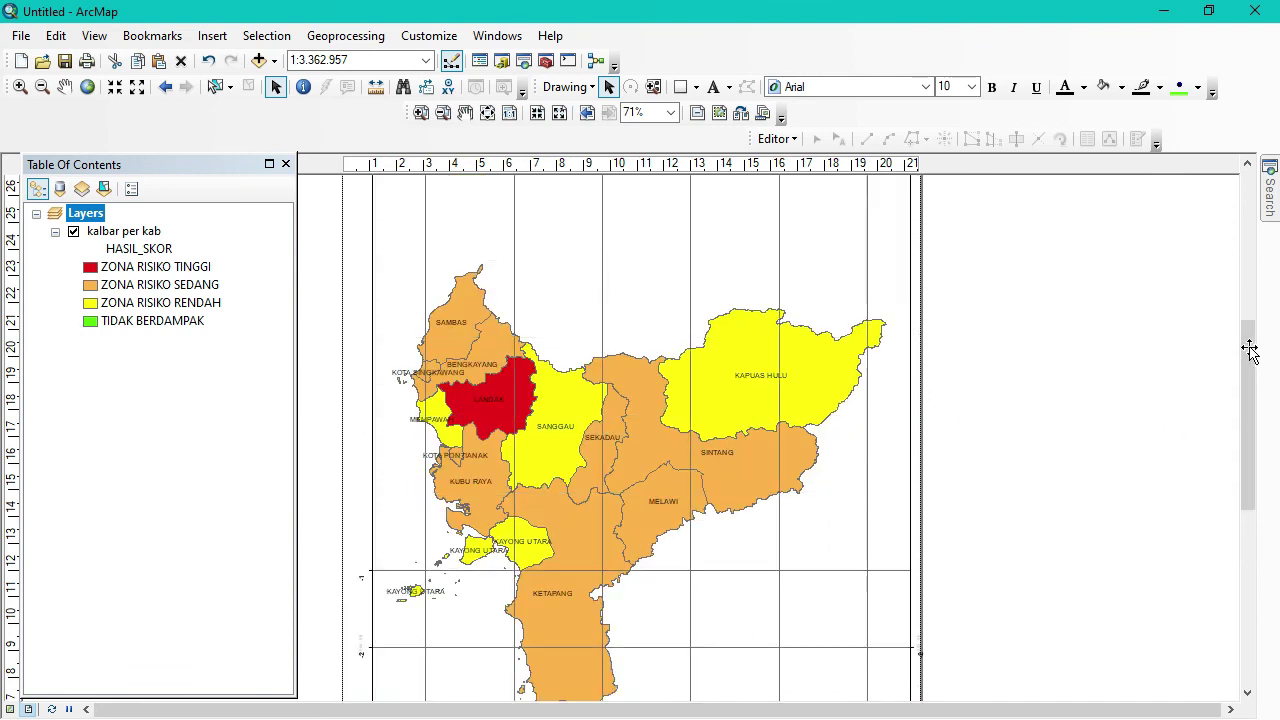
{"action": "left_click_drag", "start_coordinate": [1248, 350], "coordinate": [1250, 377]}
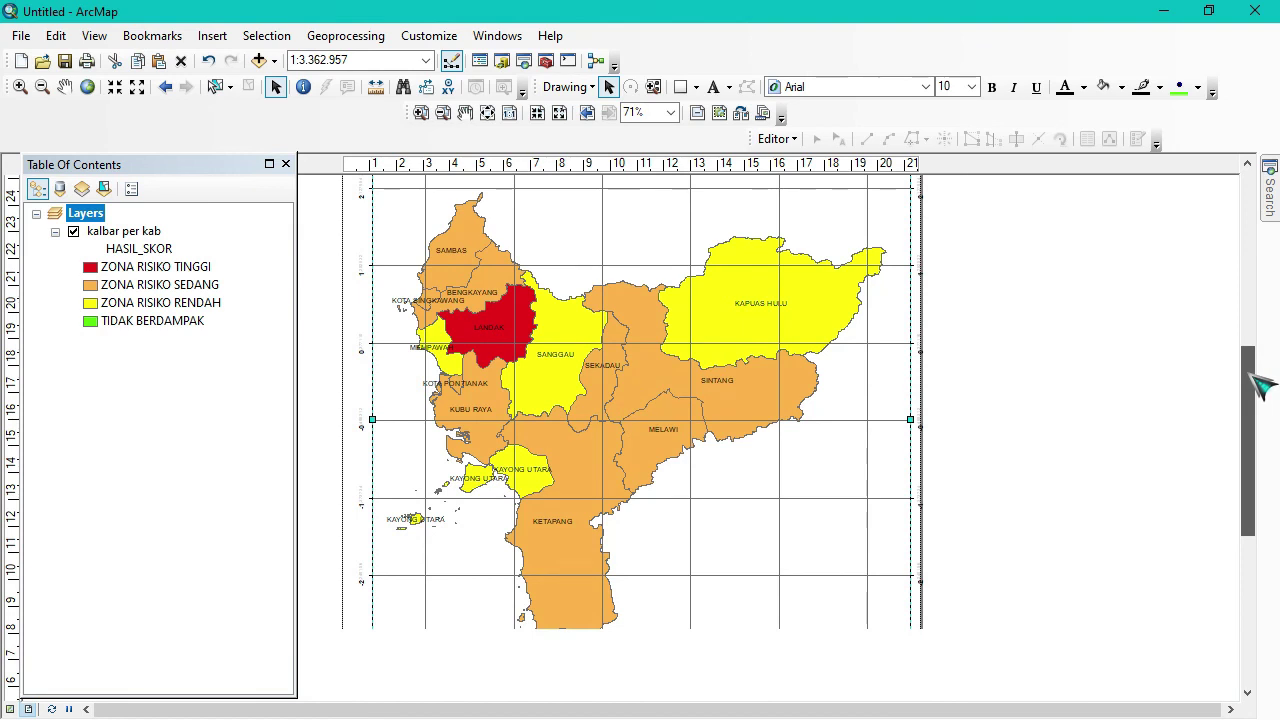
{"action": "left_click_drag", "start_coordinate": [1250, 378], "coordinate": [1250, 379]}
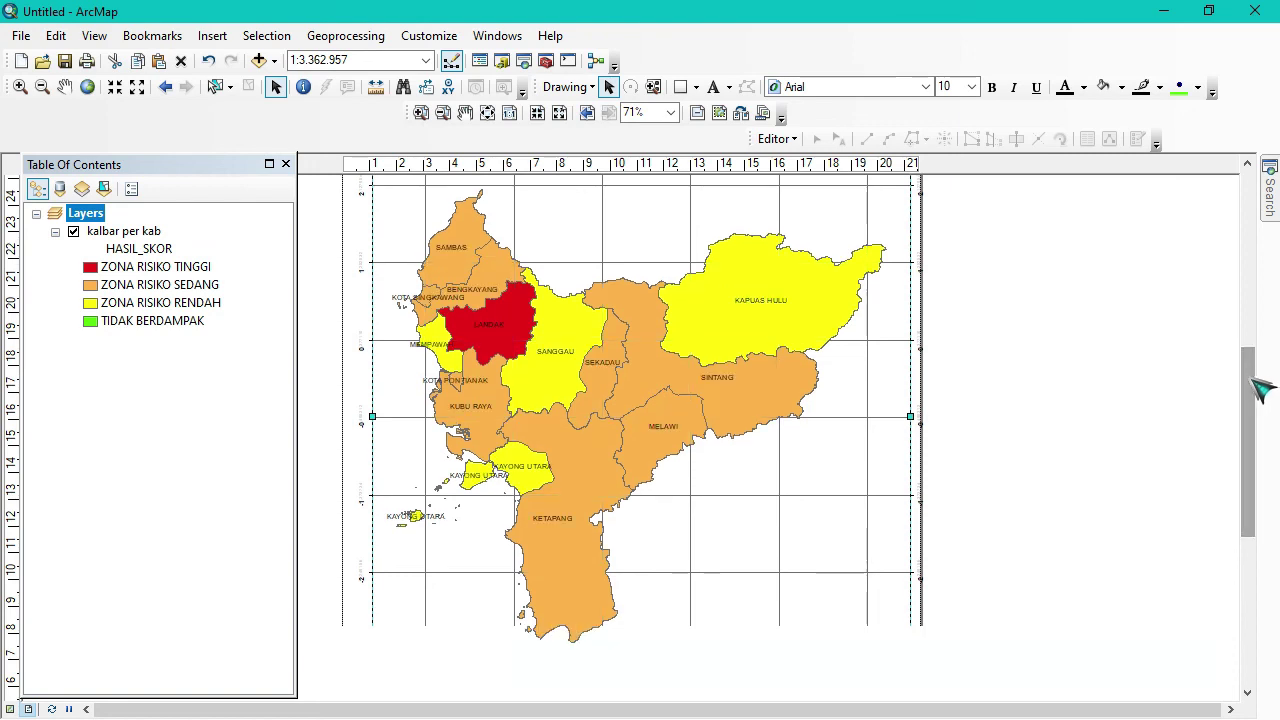